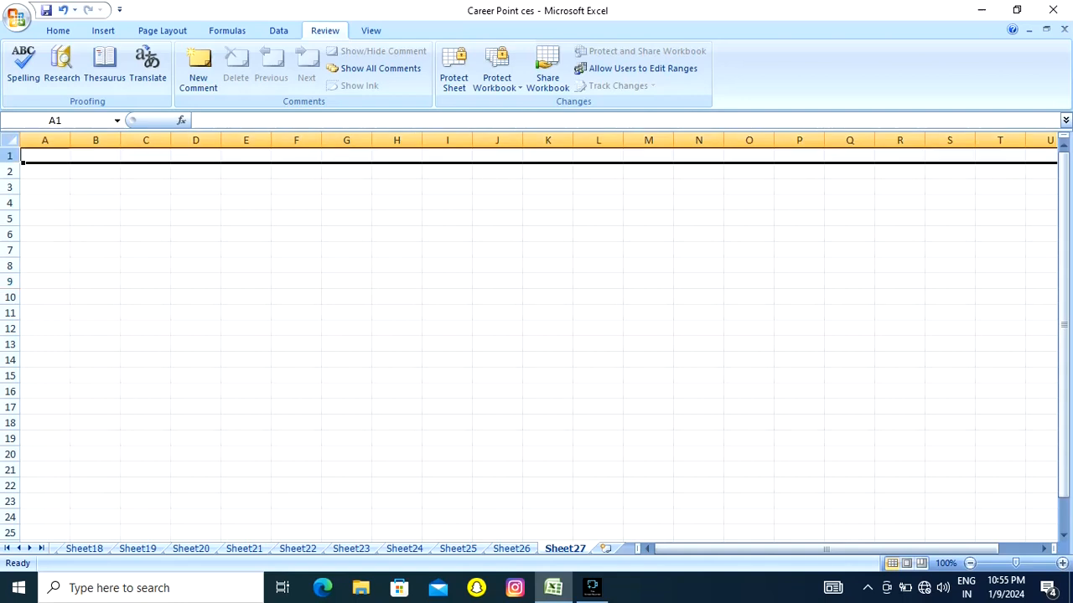
Step: Enter the column headings Card No in cell A2 and Name in cell B2
left_click(46, 171)
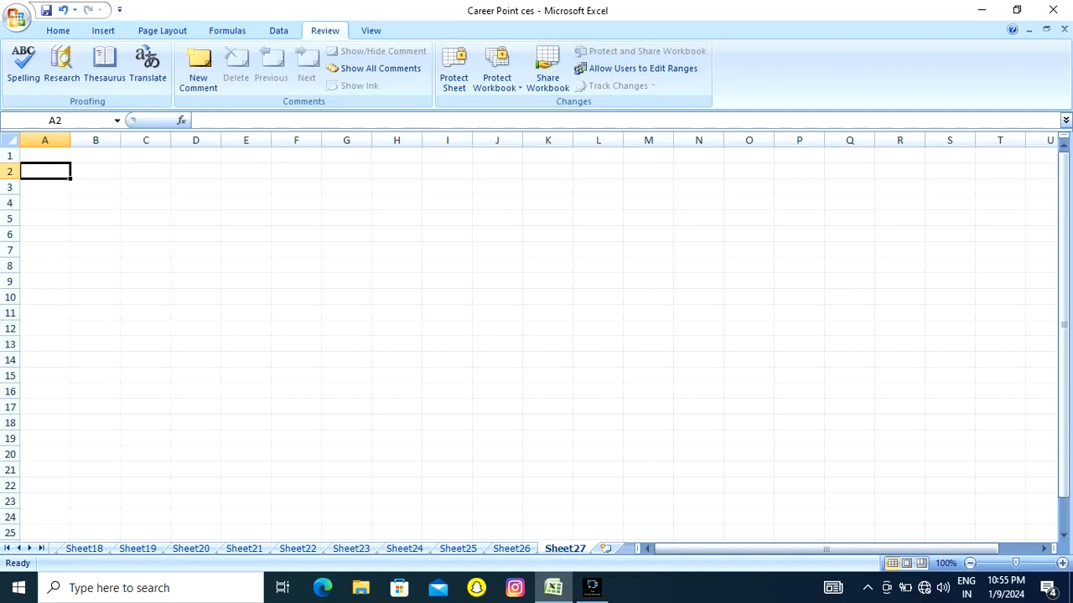
type("Card")
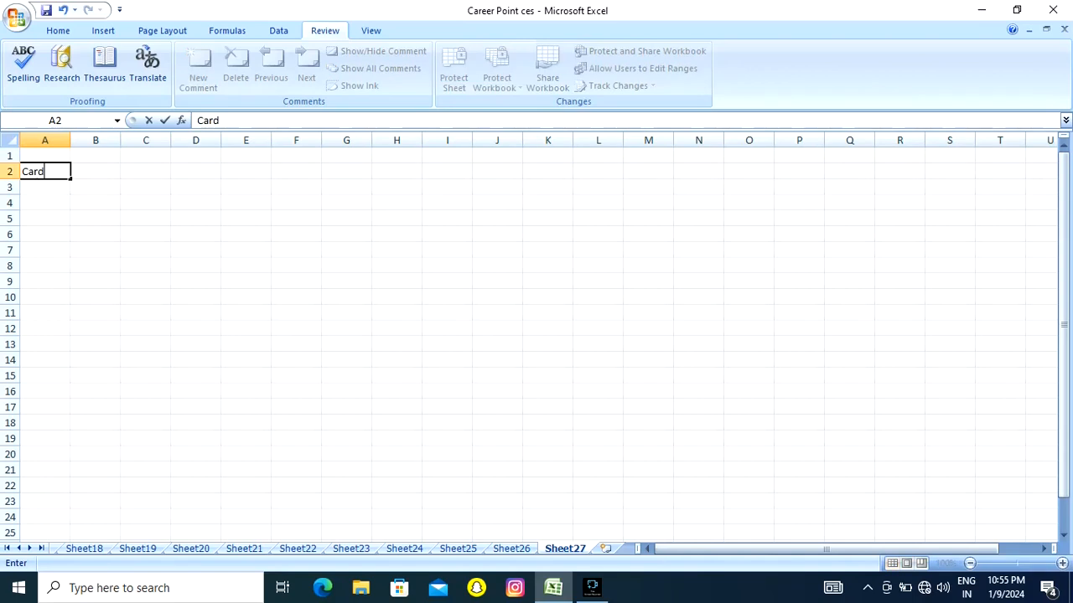
type(" No")
key("Tab")
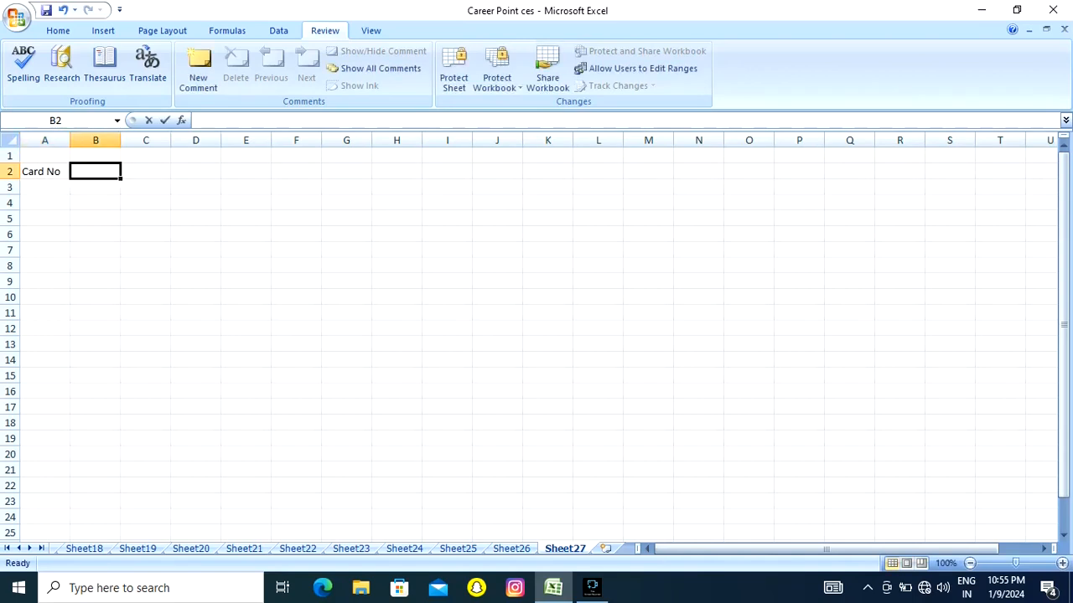
type("Name")
key("Tab")
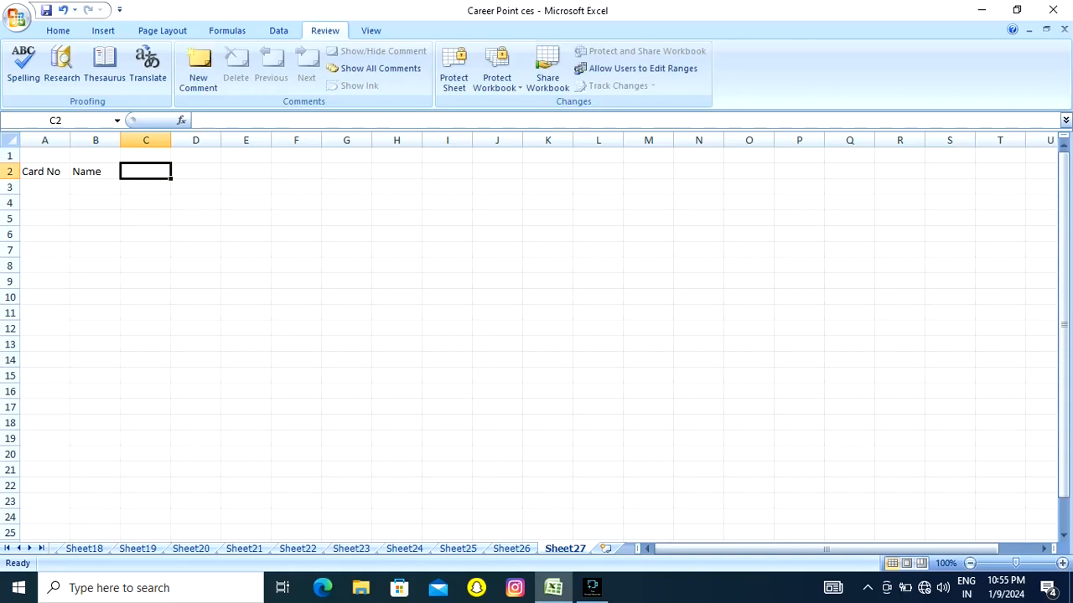
Step: Number the days 1 to 31 across C2:AG2 by entering 1 and 2 and extending the series
type("1")
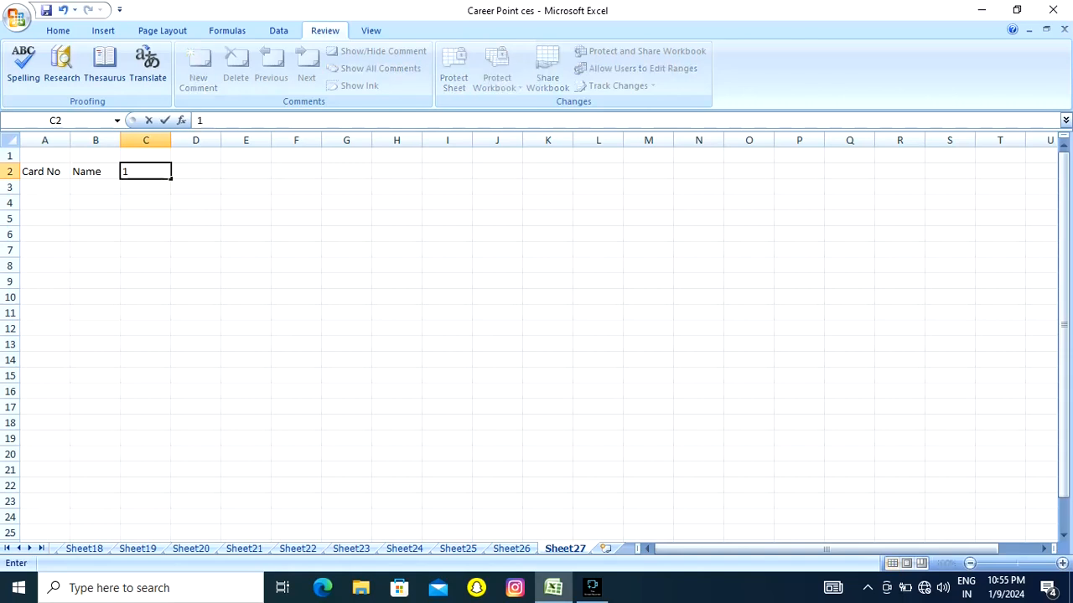
key("Tab")
type("2")
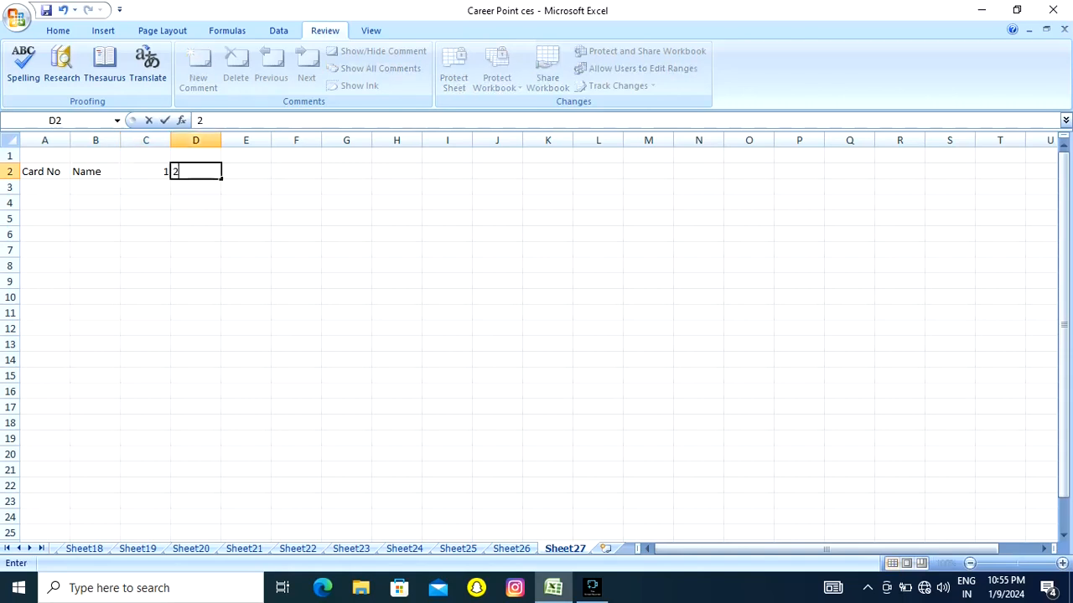
key("Left")
left_click_drag(169, 172, 1039, 176)
left_click_drag(838, 176, 25, 176)
mouse_move(117, 177)
left_mouse_down()
mouse_move(285, 177)
mouse_move(25, 178)
mouse_move(128, 187)
left_mouse_up()
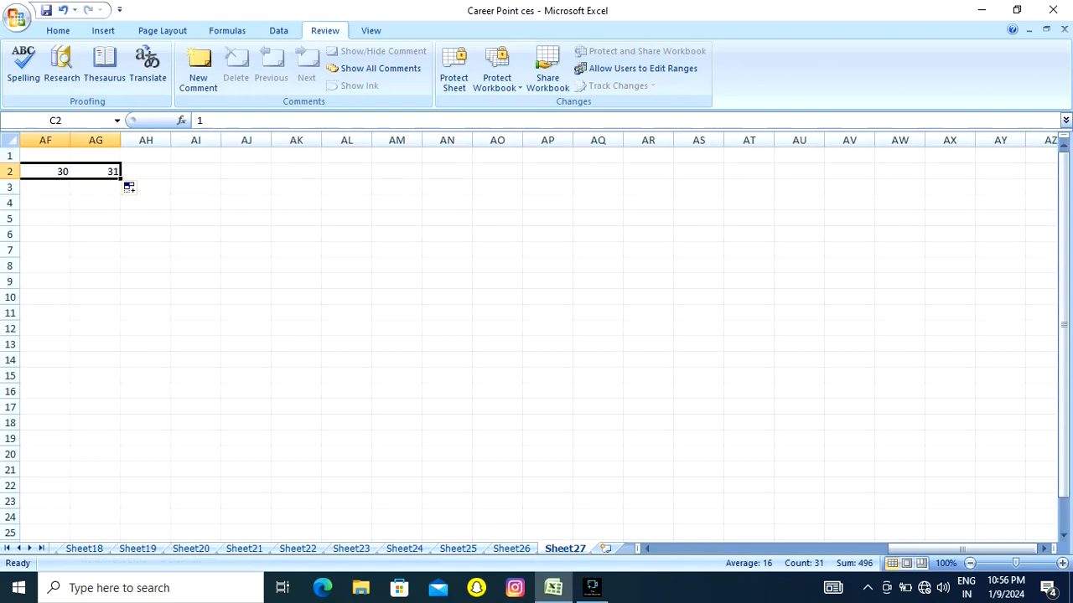
Step: Set the width of the day columns C to AG to 3
left_click_drag(964, 549, 771, 549)
left_click(58, 30)
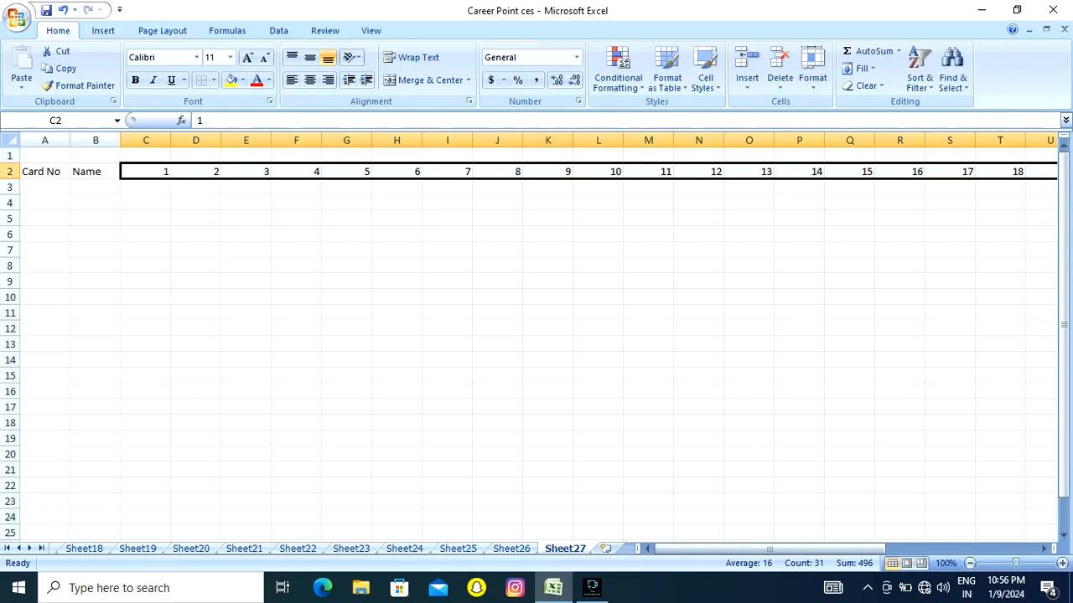
left_click(812, 71)
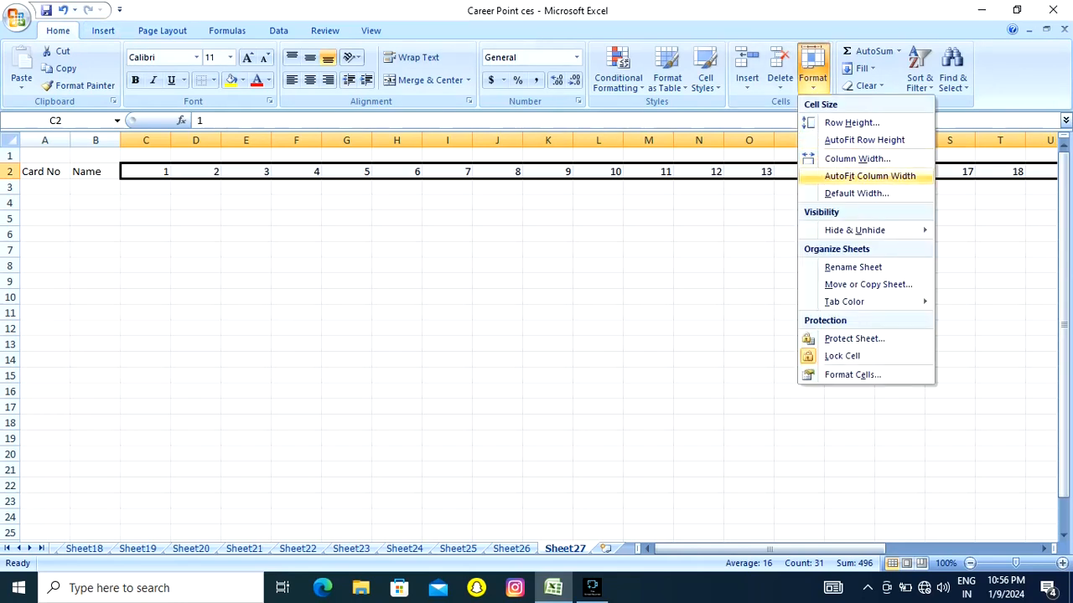
left_click(856, 158)
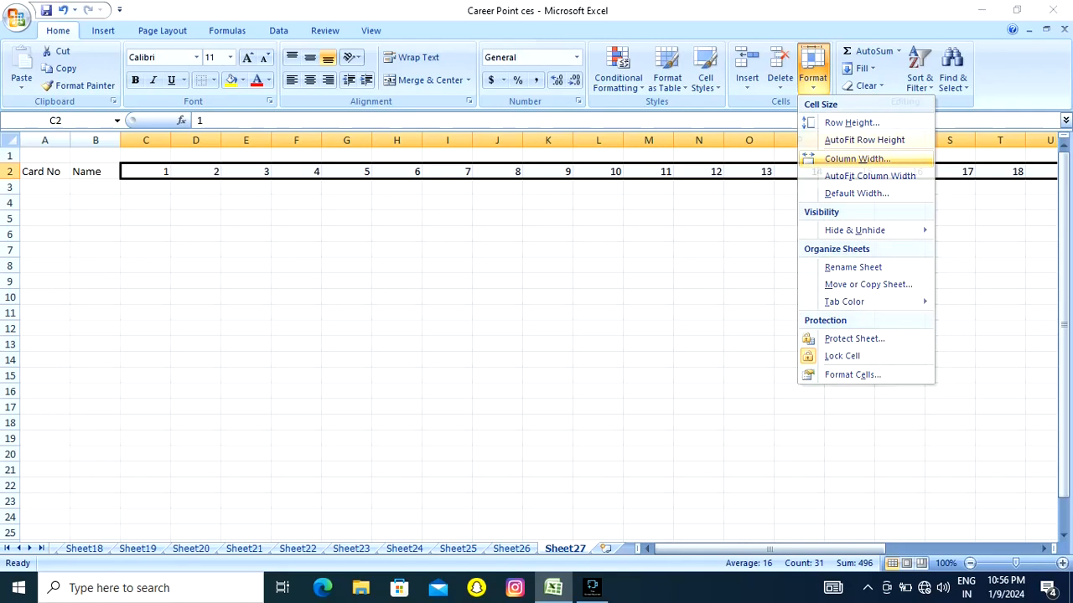
type("3")
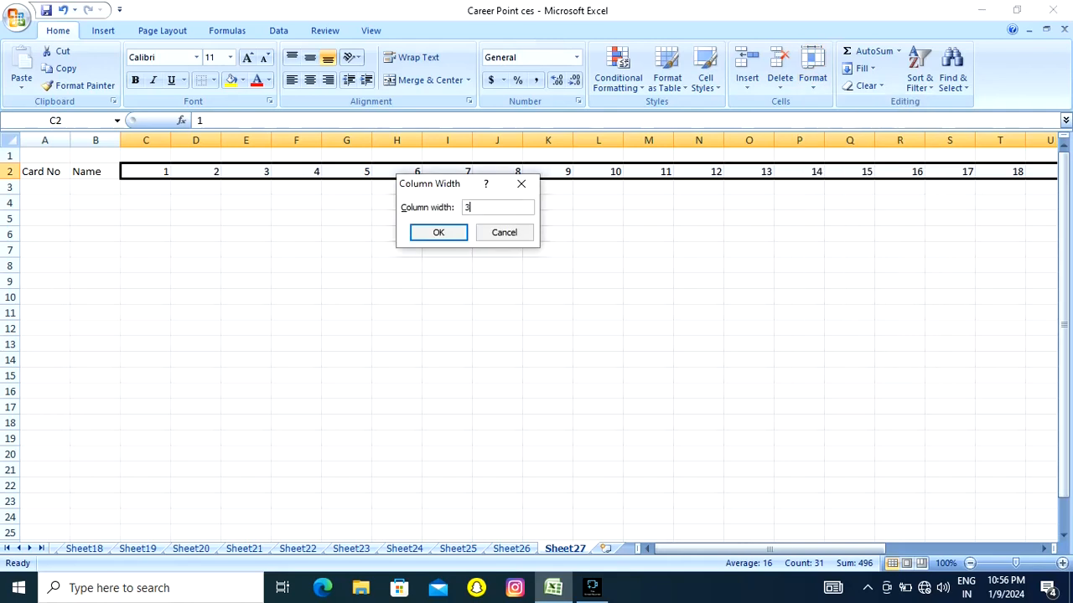
key("Return")
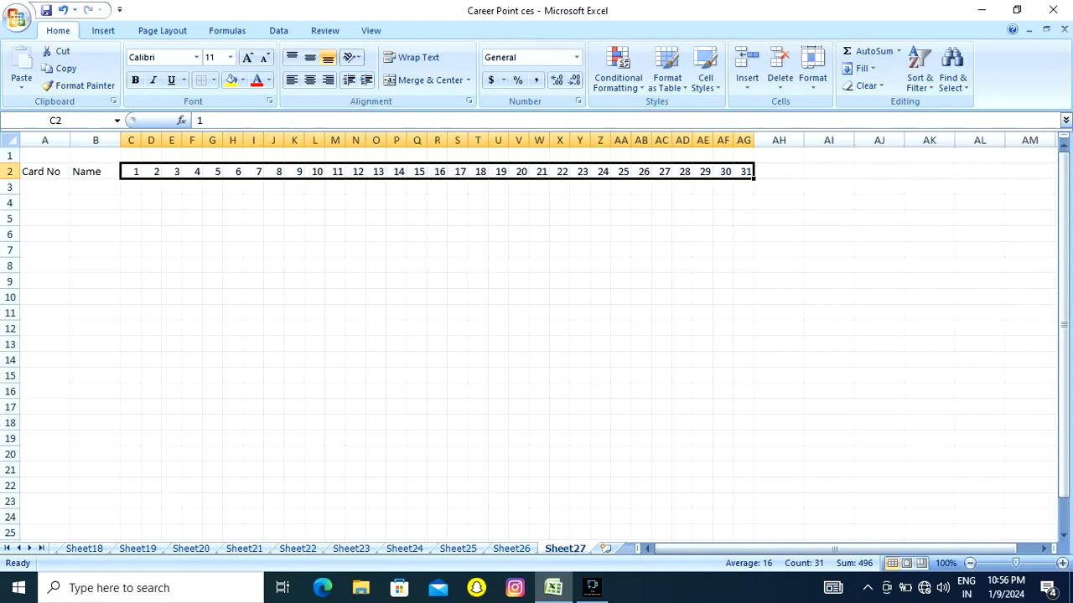
left_click(397, 202)
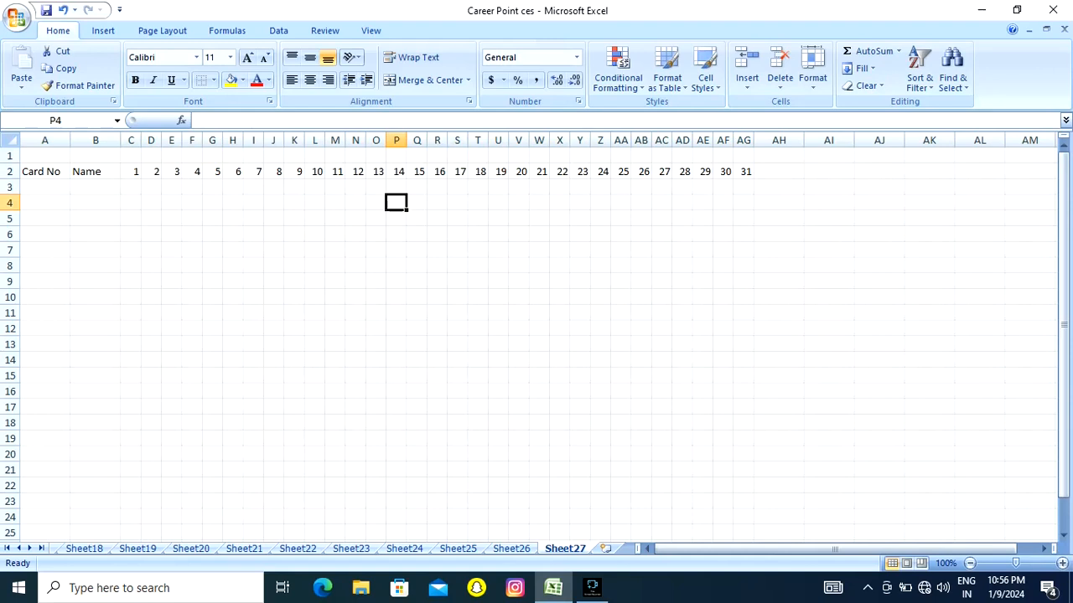
Step: Add the headings Present, Absent and Holiday in cells AH2 to AJ2, right after day 31
left_click(779, 172)
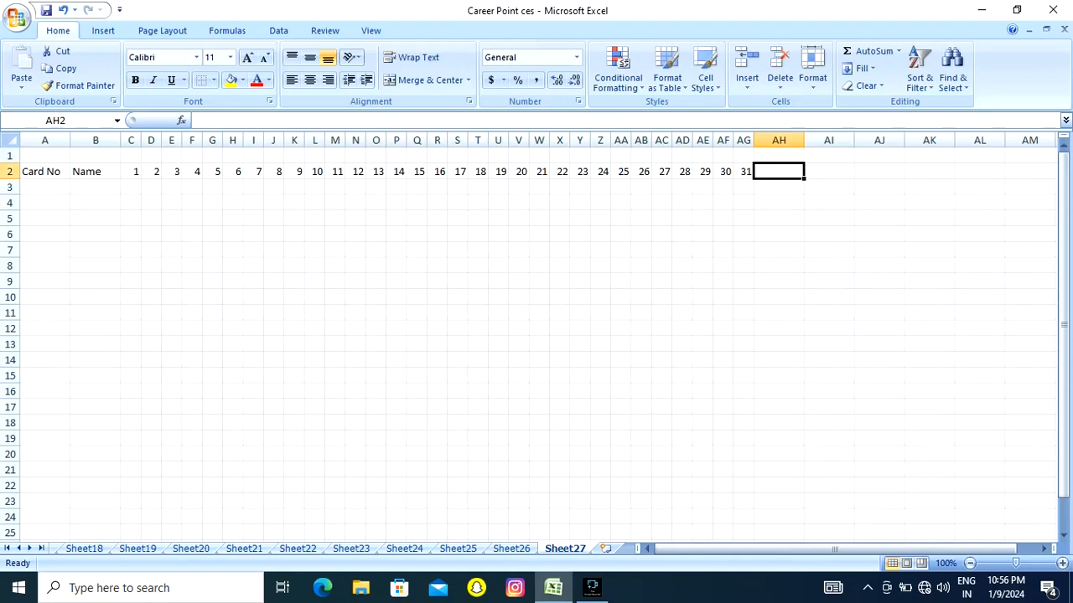
type("Present")
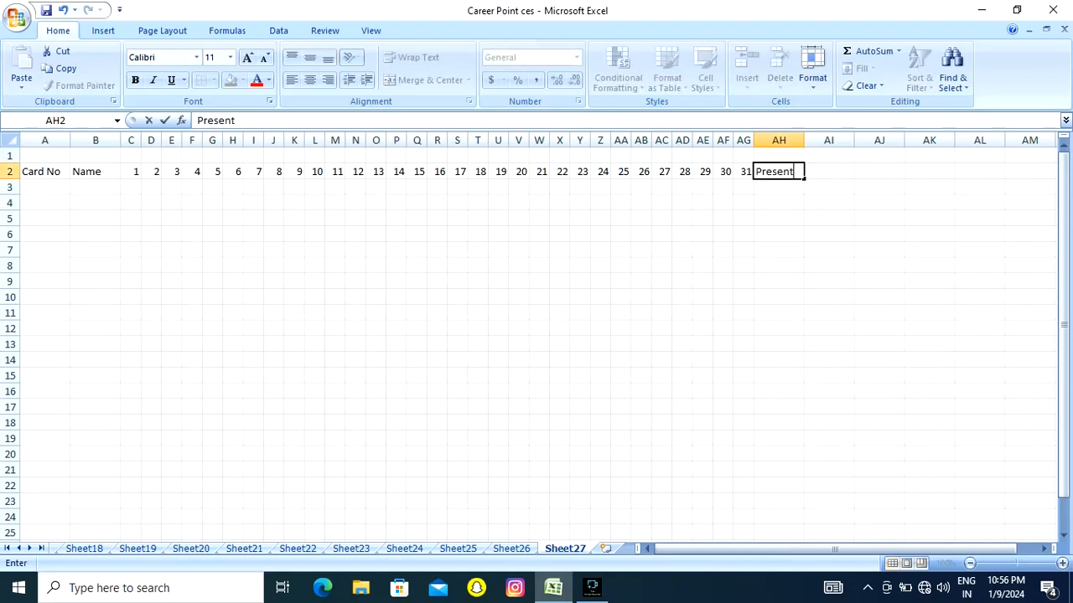
key("Tab")
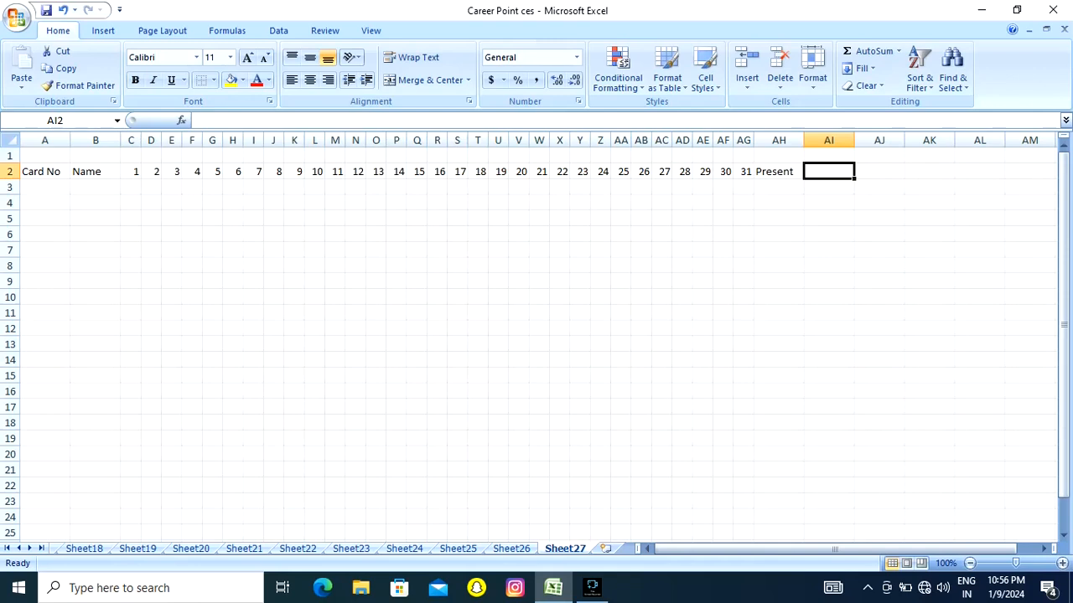
type("Abse")
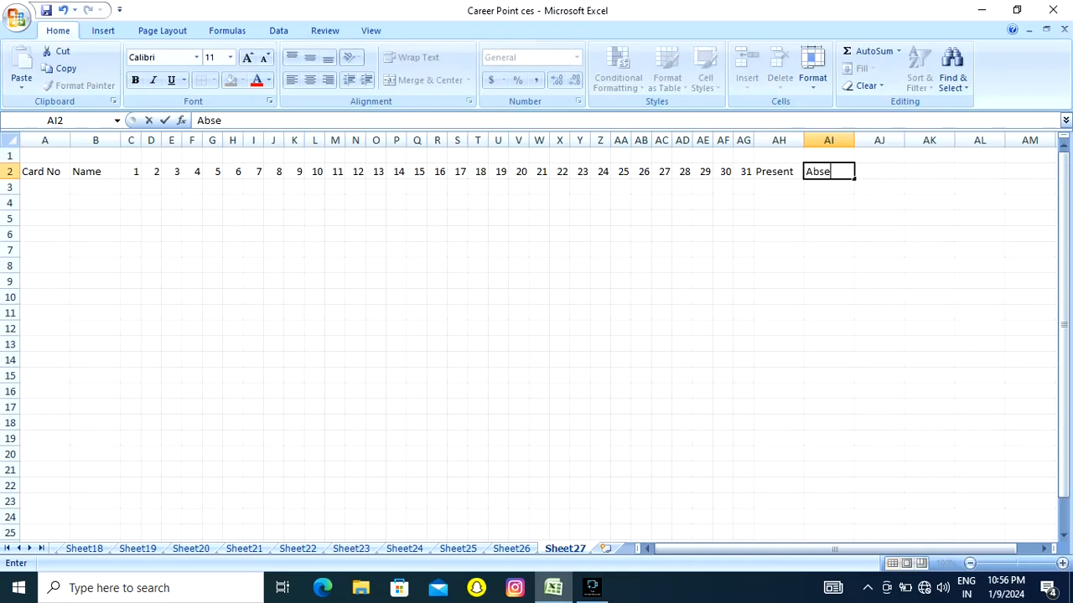
type("nt")
key("Tab")
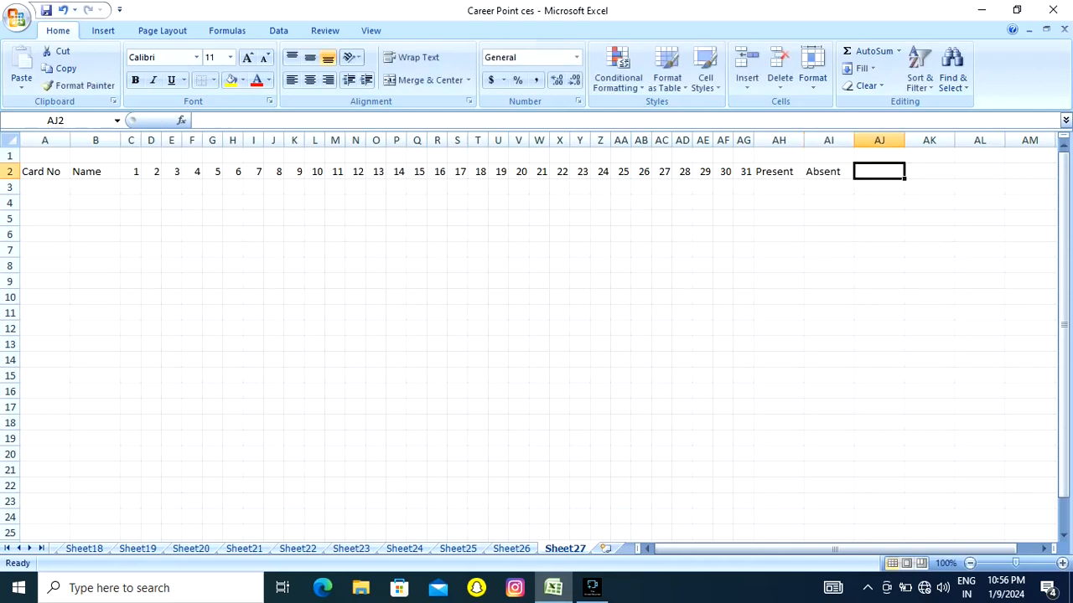
type("Holi")
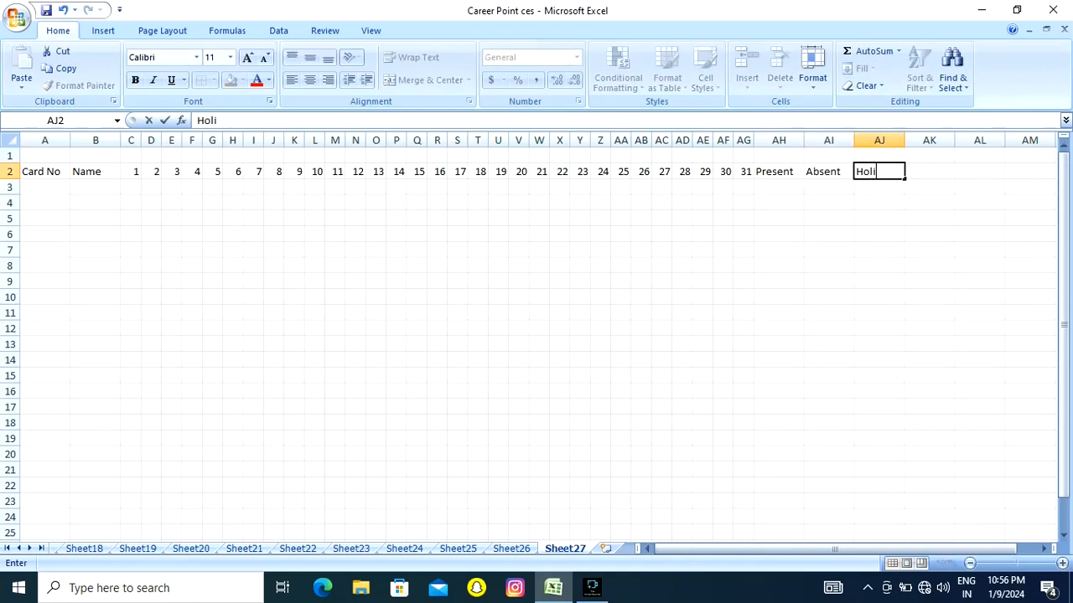
type("day")
key("Tab")
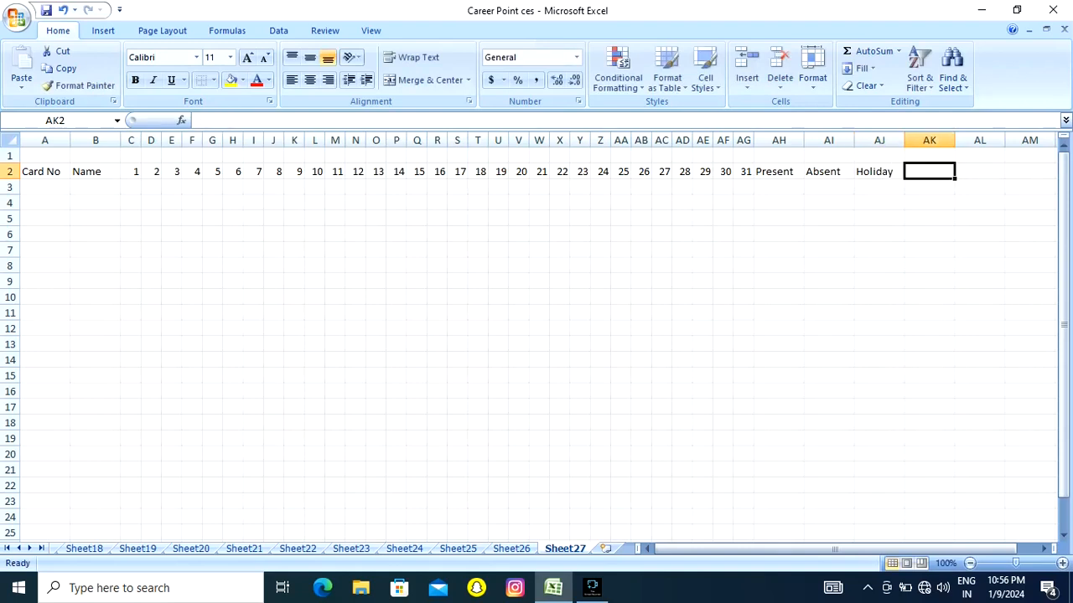
Step: Add the headings Leave, Sunday and Attendance in cells AK2 to AM2
type("Leave")
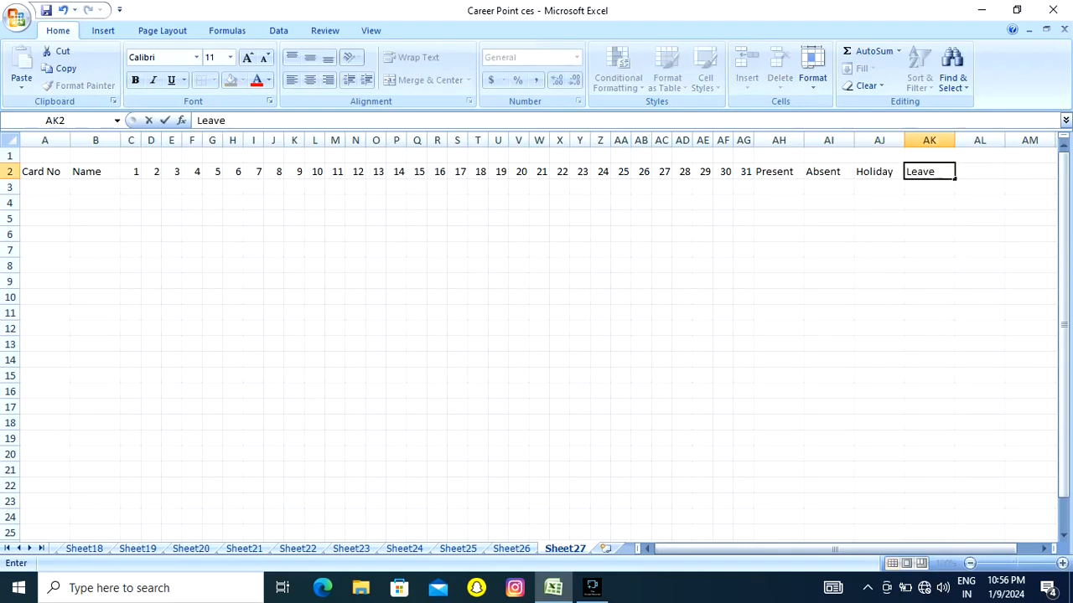
key("Tab")
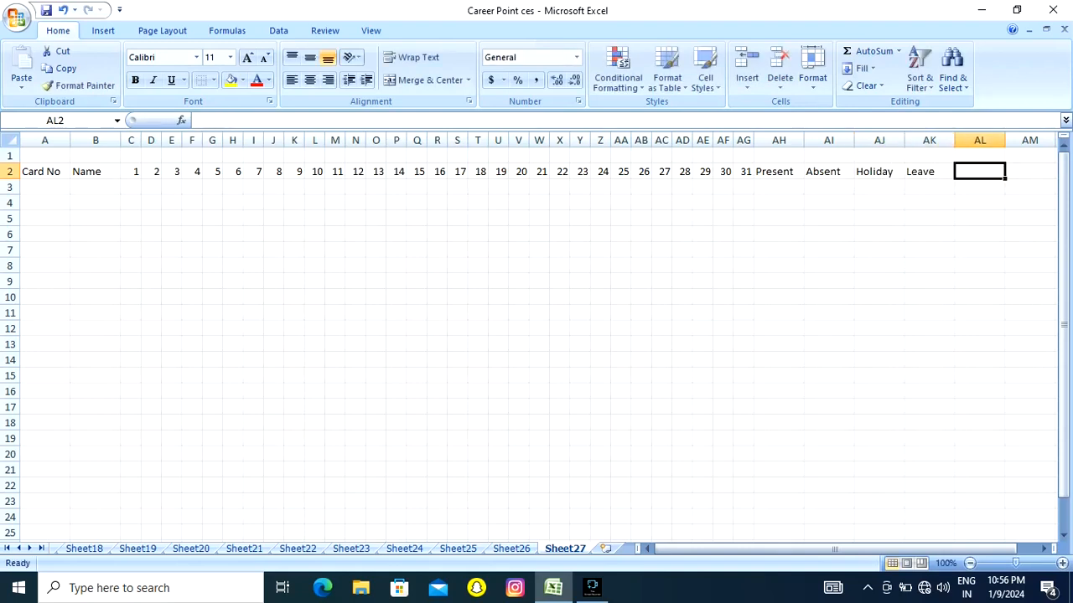
type("Sunday")
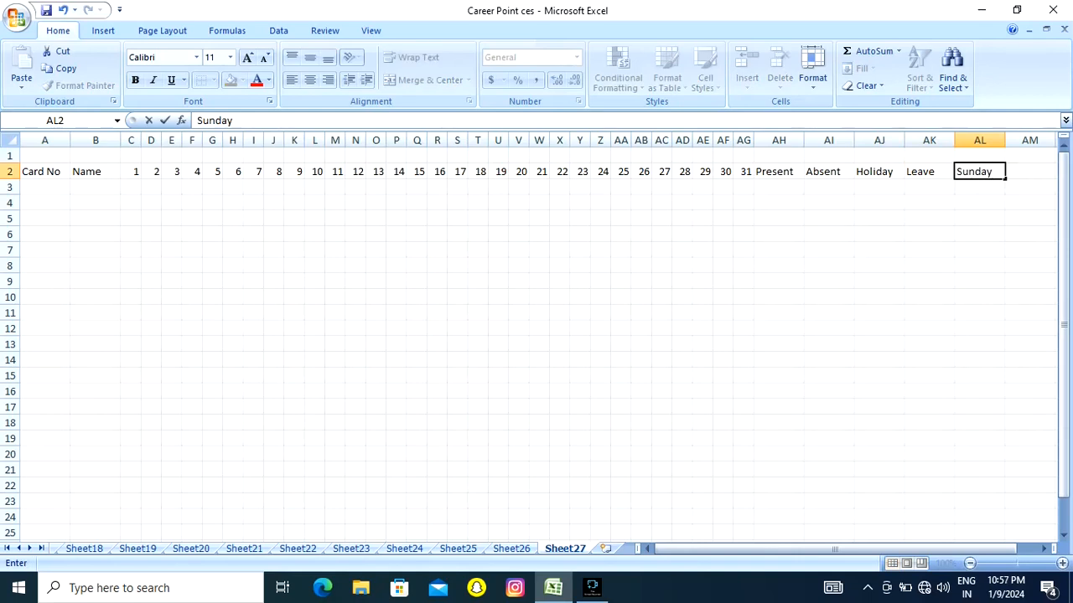
key("Tab")
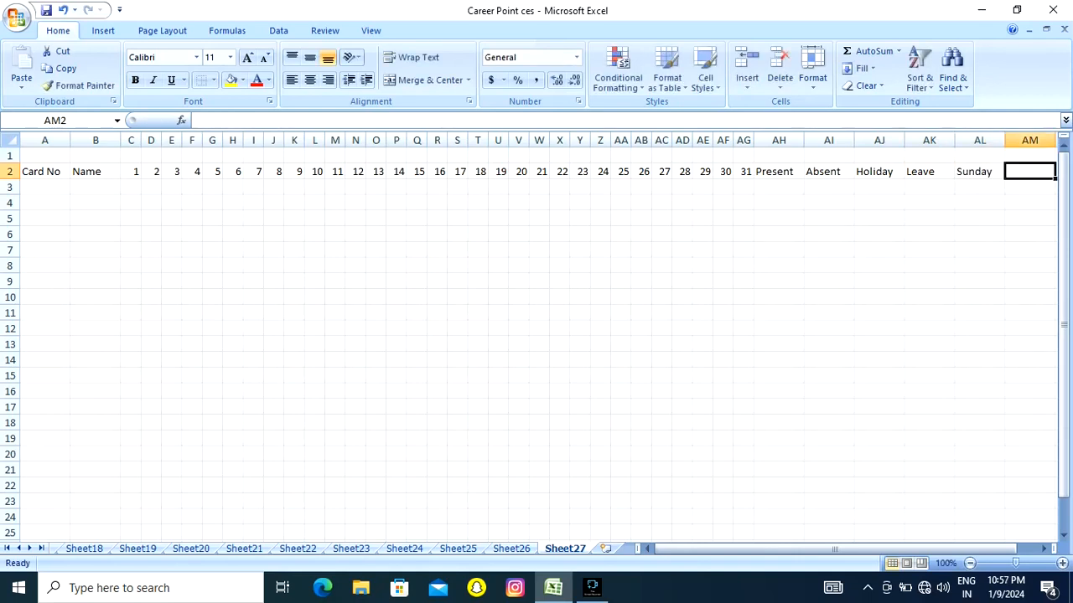
type("Att")
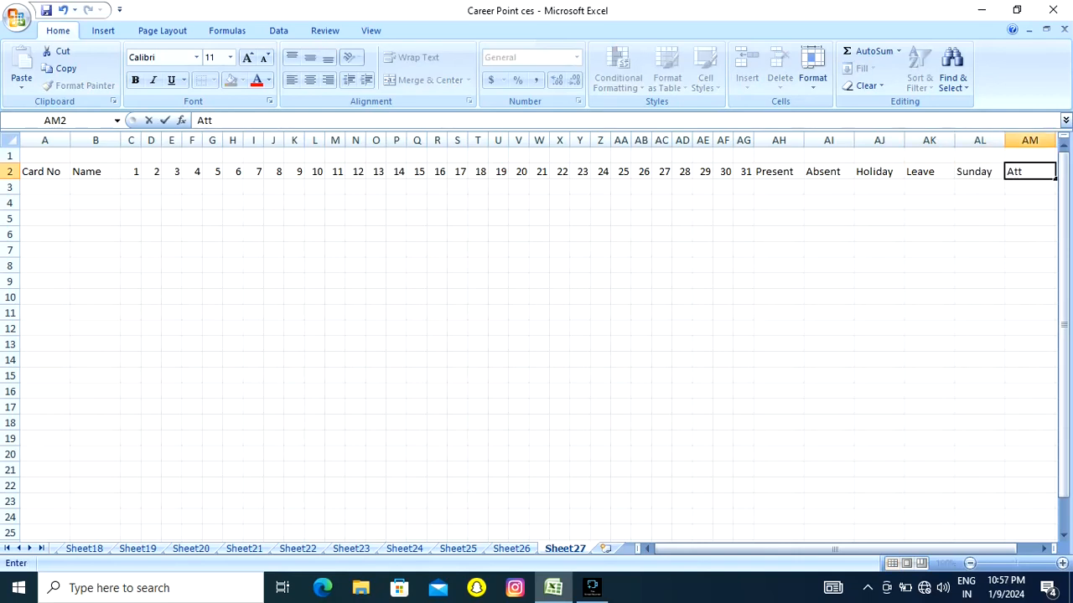
type("endance")
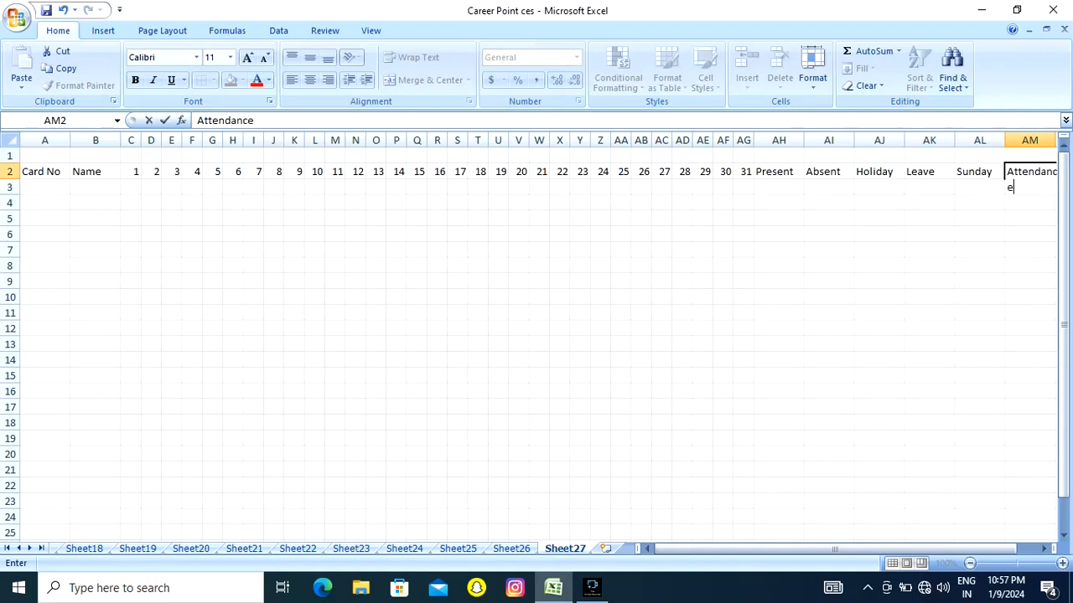
key("Return")
left_click(829, 235)
Step: Rotate the text of the headings Present to Attendance in AH2:AM2 to 90 degrees
left_click_drag(773, 172, 1047, 172)
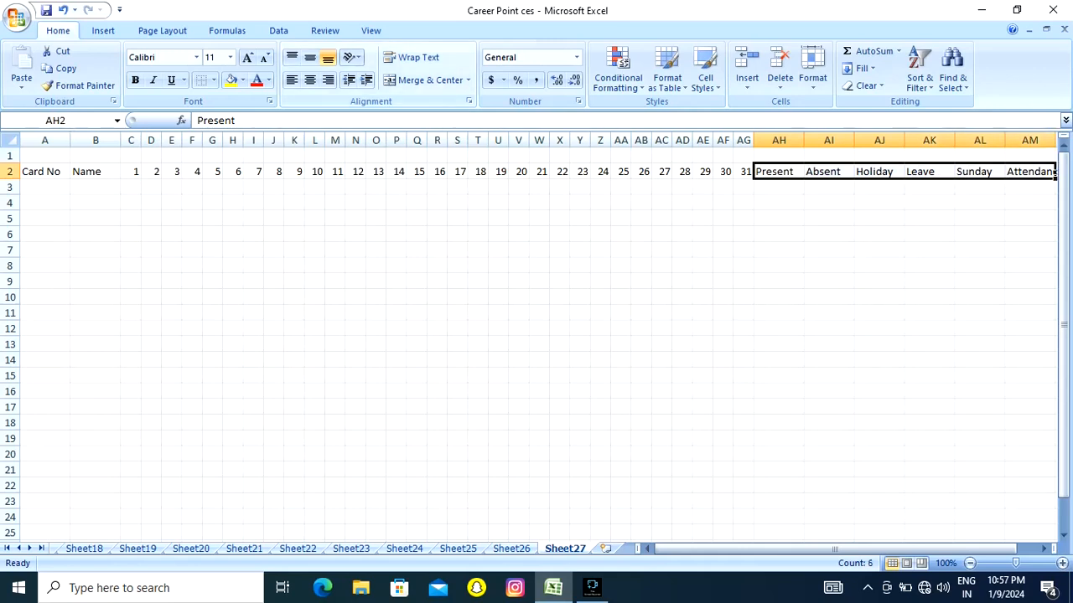
left_click(468, 101)
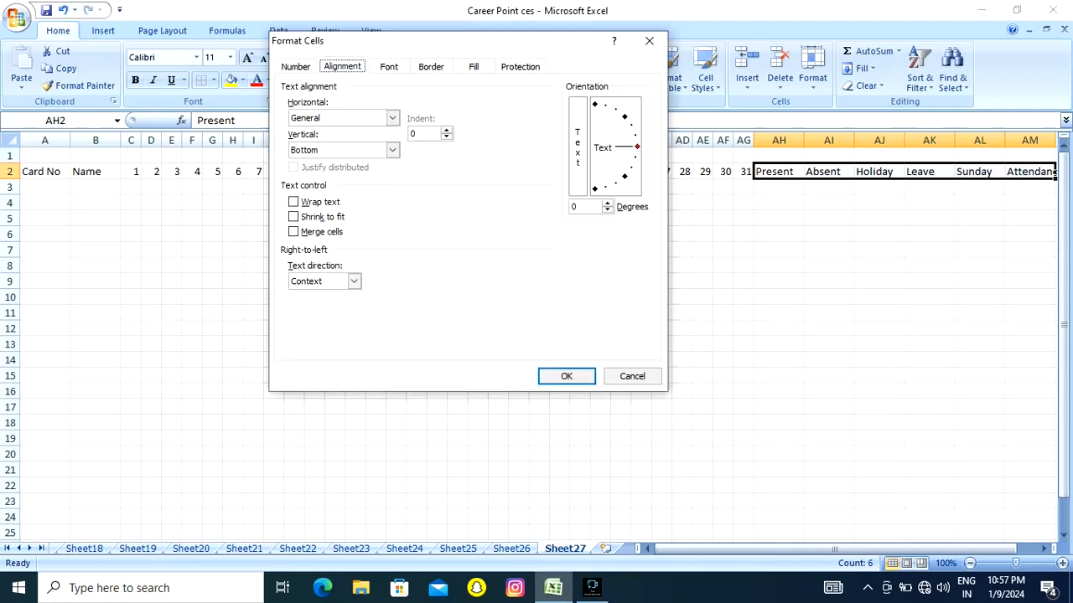
left_click_drag(637, 146, 595, 104)
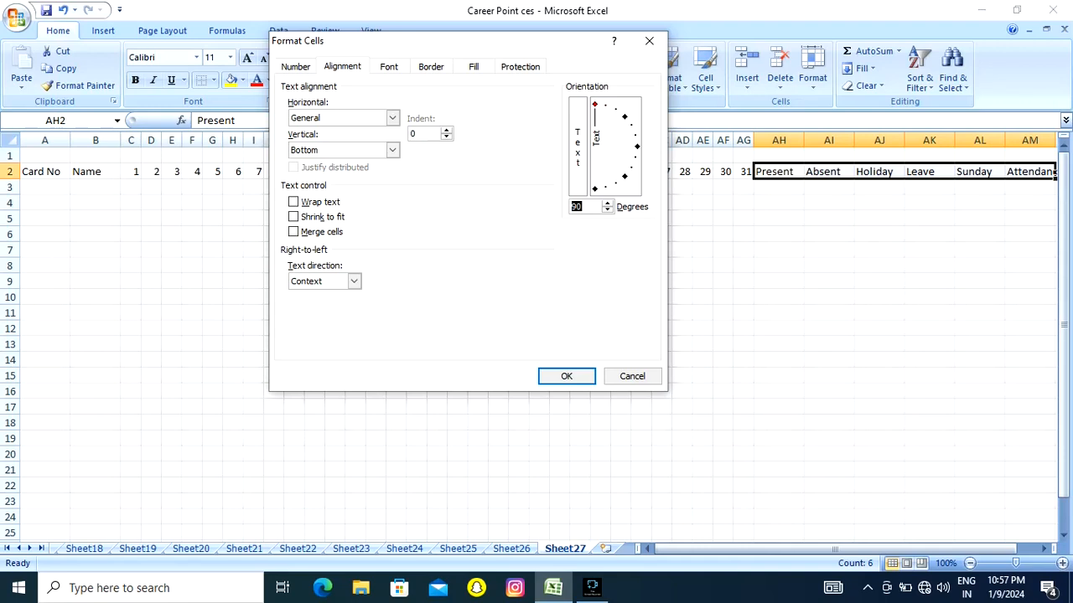
left_click(584, 207)
key("Return")
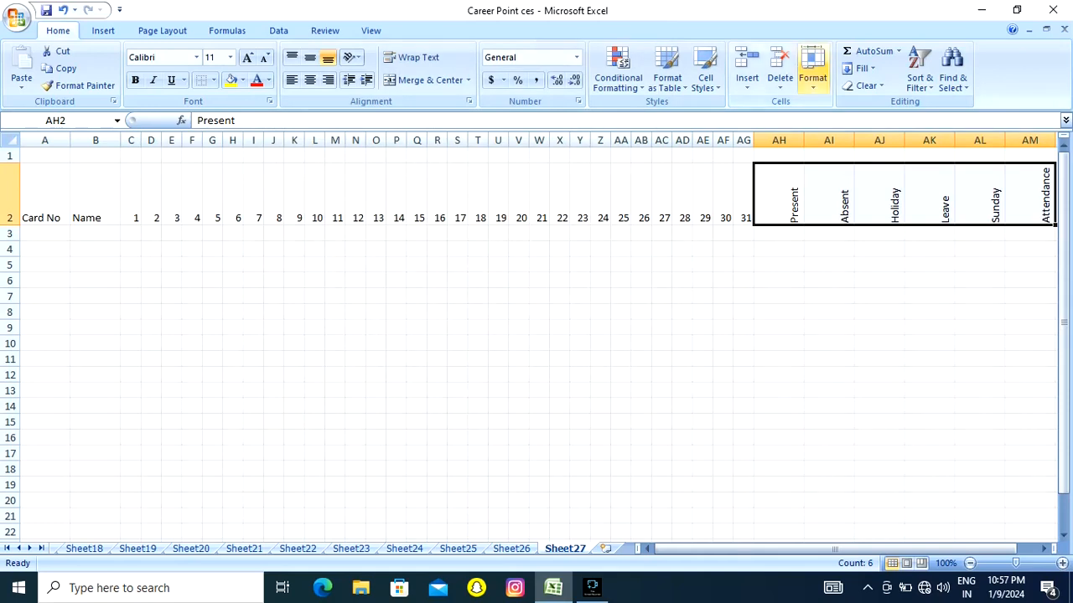
Step: Set the width of the summary columns AH to AM to 3
left_click(813, 72)
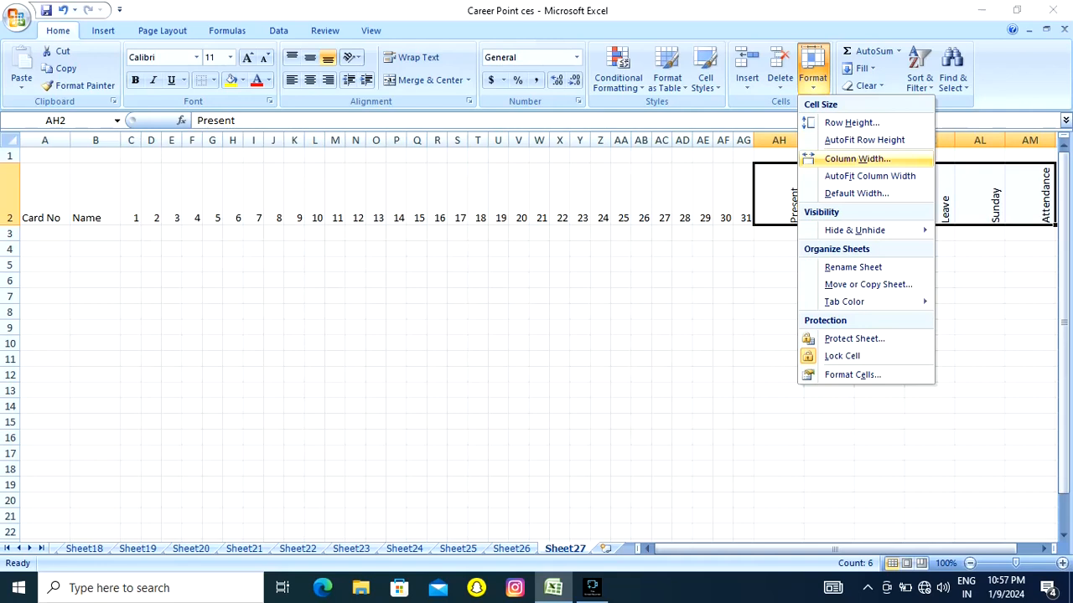
left_click(857, 158)
type("3")
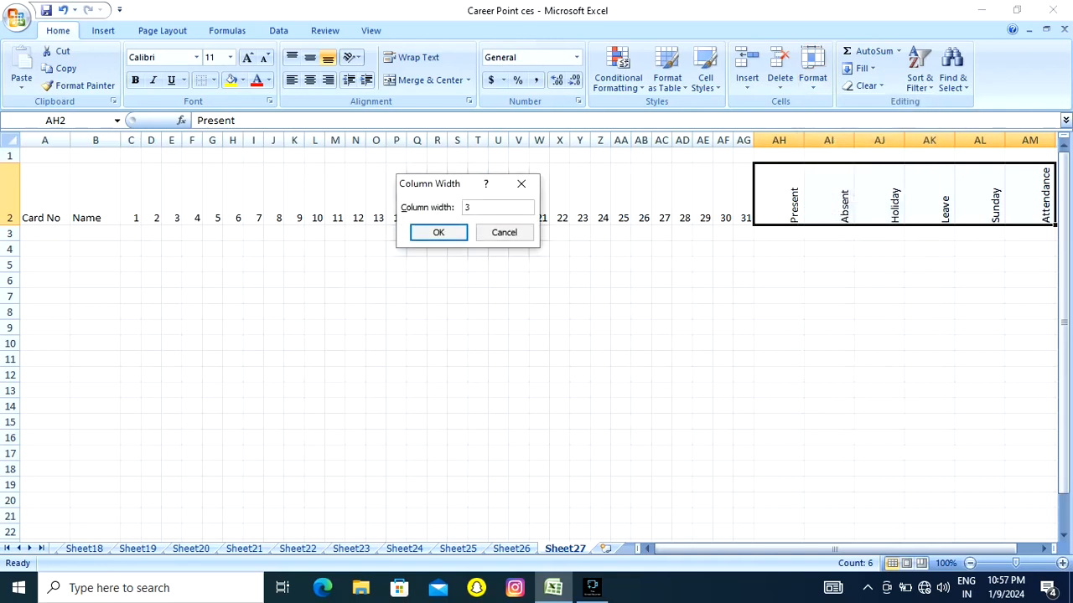
key("Return")
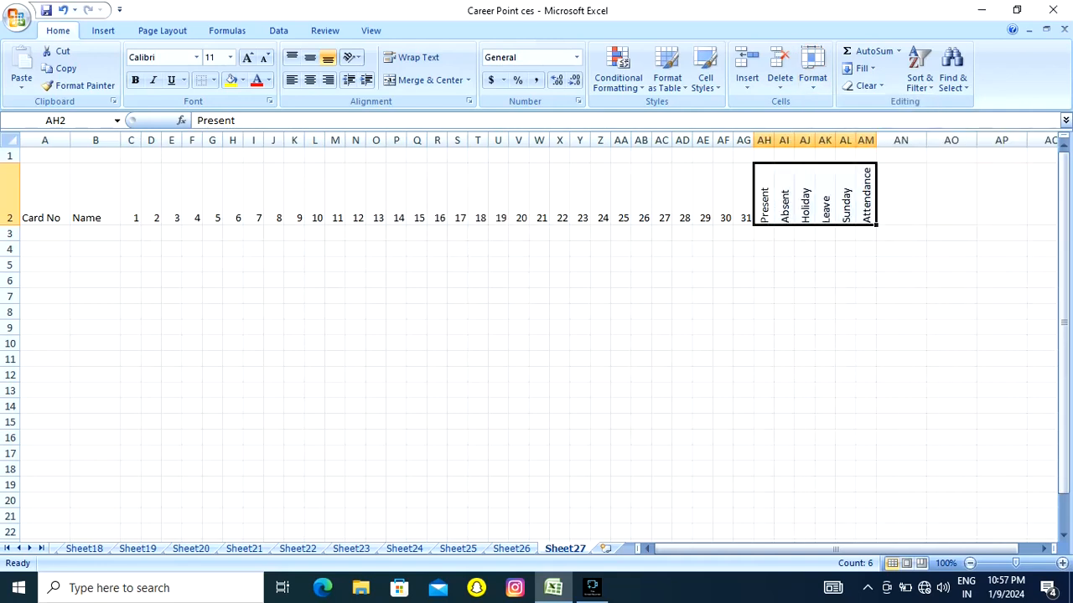
left_click(866, 250)
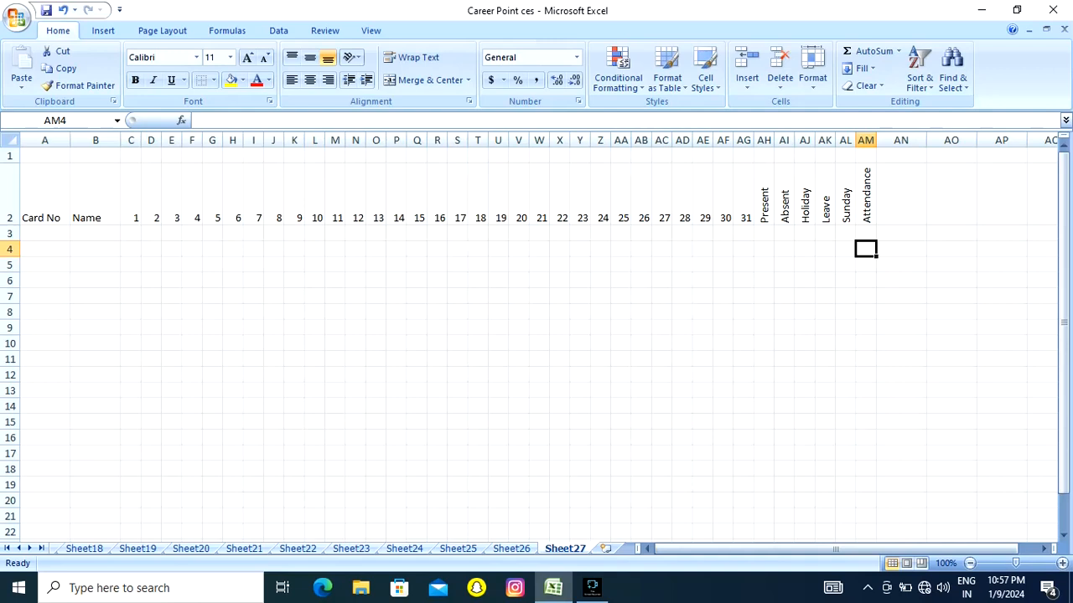
Step: Increase the height of row 1, then merge and center A1:AM1 with the title Attendance Sheet
left_click_drag(10, 164, 866, 167)
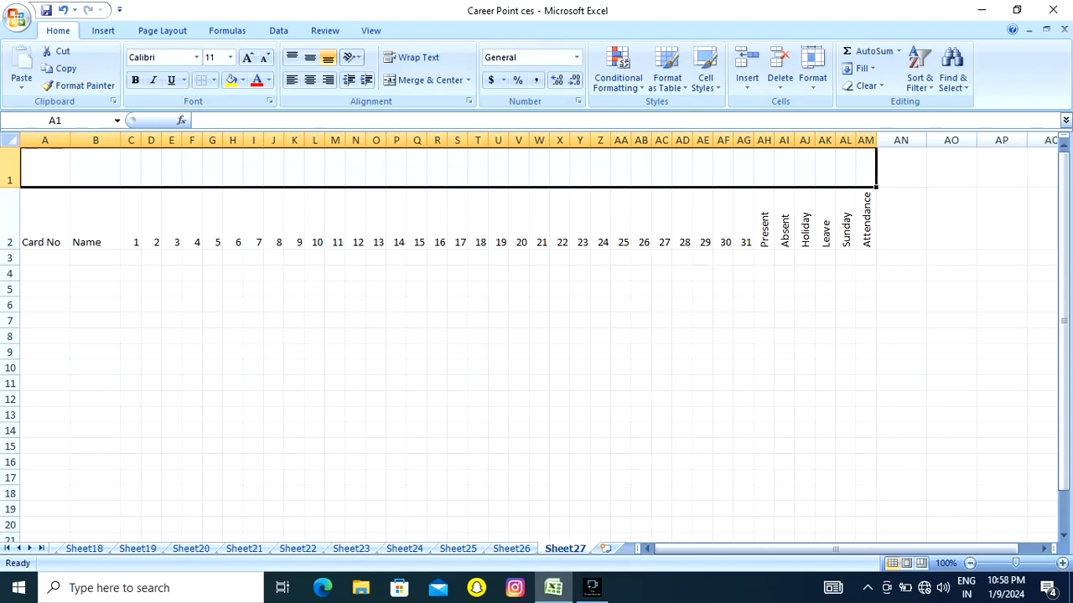
left_click(428, 80)
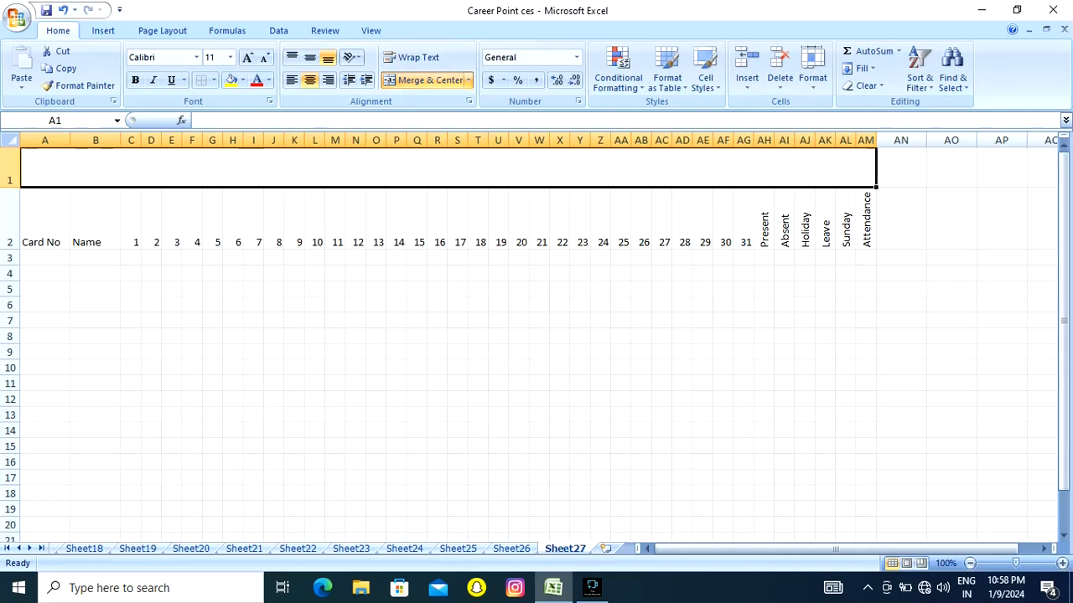
type("At")
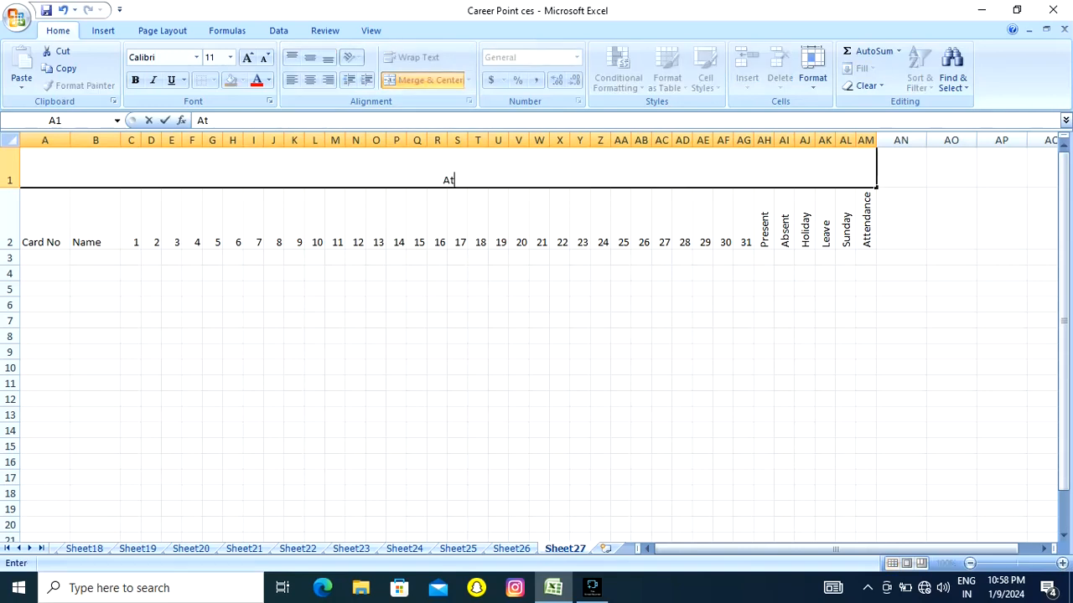
type("tendance Sheet")
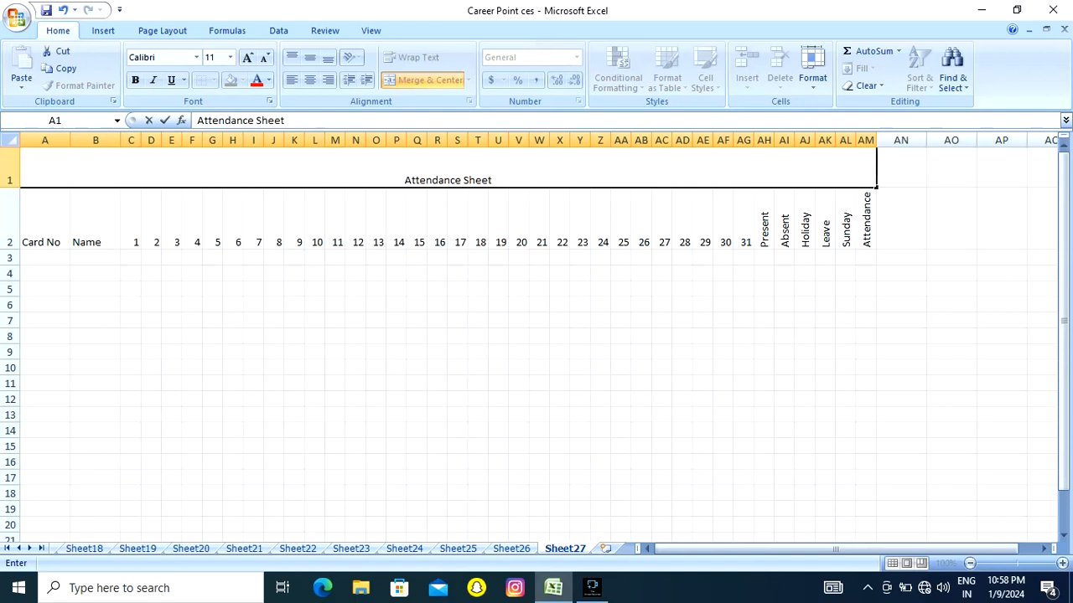
key("Return")
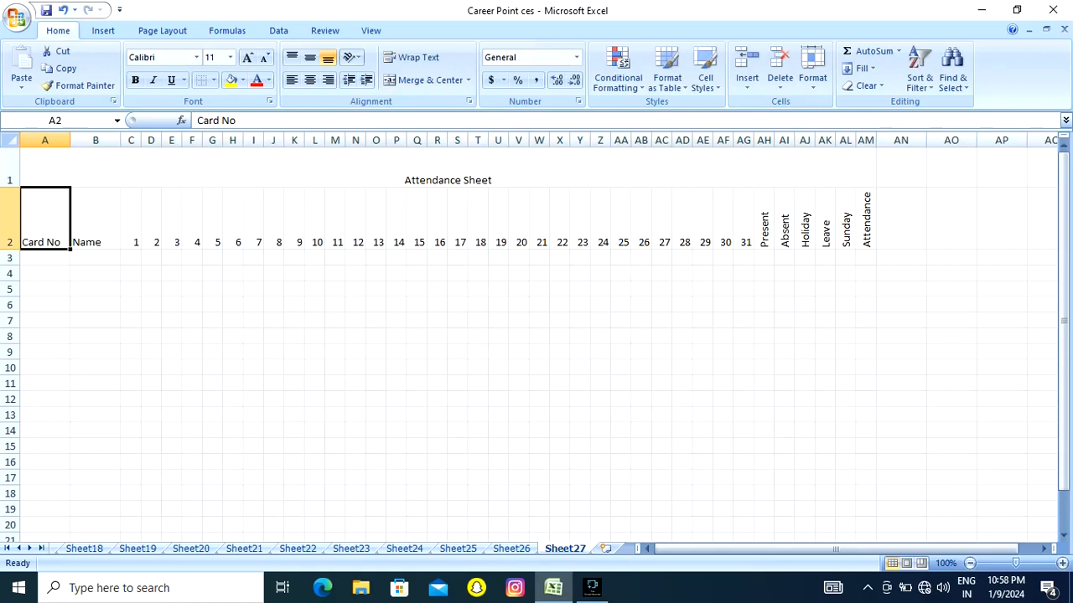
Step: Make the Attendance Sheet title bold at font size 26 and reduce the height of row 1 to fit it
left_click(448, 170)
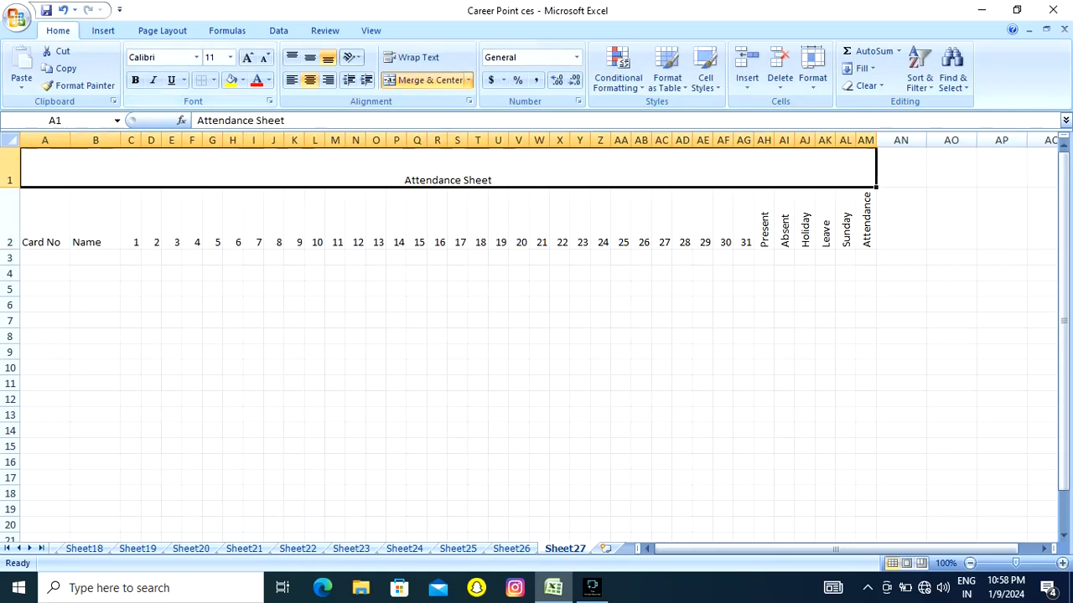
left_click(135, 80)
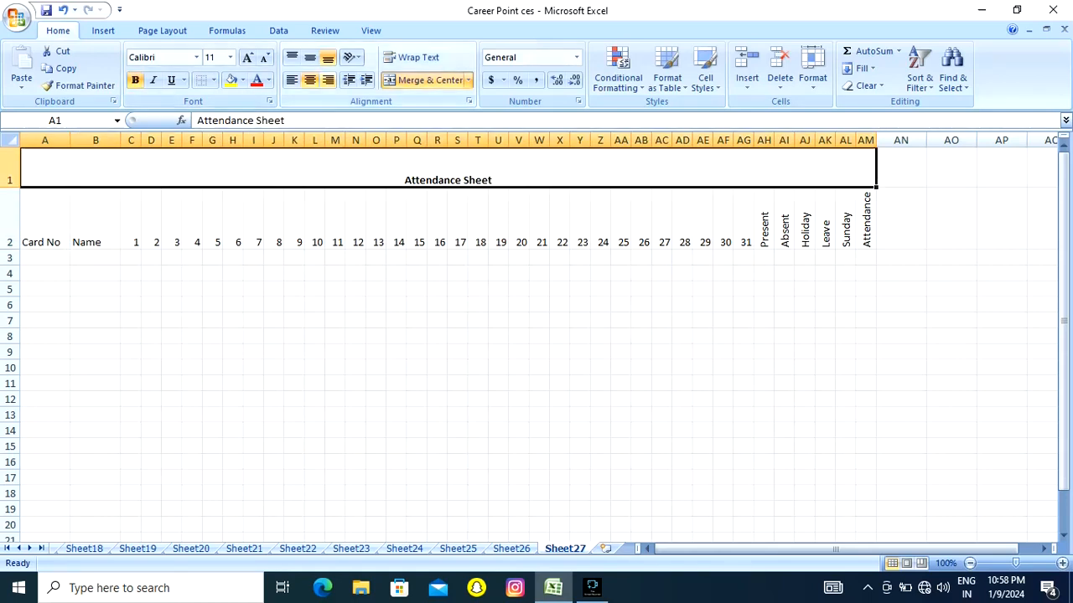
left_click(247, 57)
left_click(247, 57)
left_click(247, 57)
left_click(248, 57)
left_click(247, 57)
left_click(247, 57)
left_click(247, 57)
left_click(248, 57)
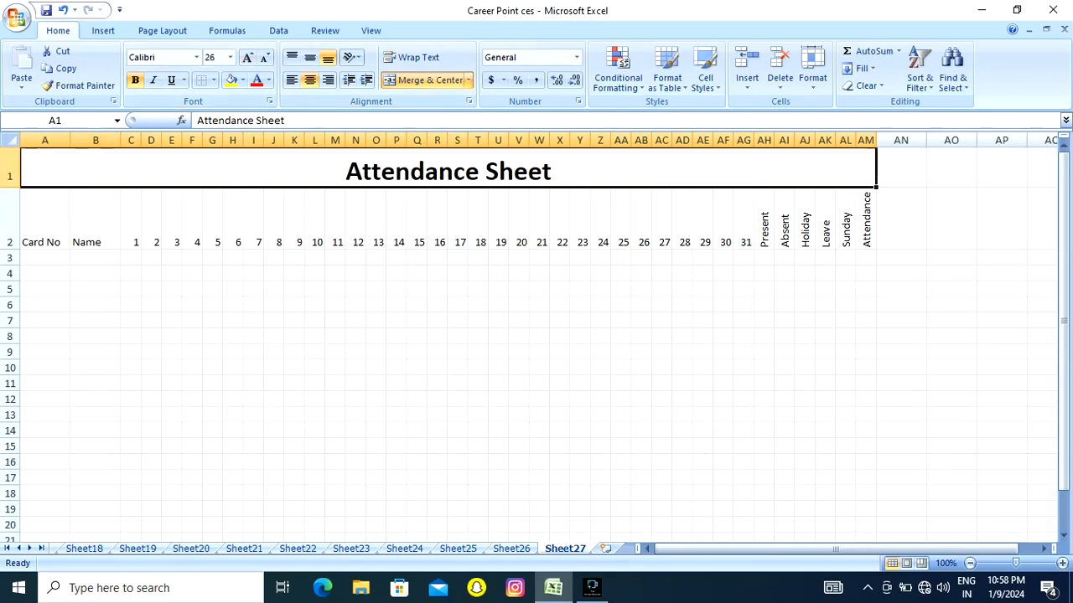
left_click_drag(10, 187, 10, 177)
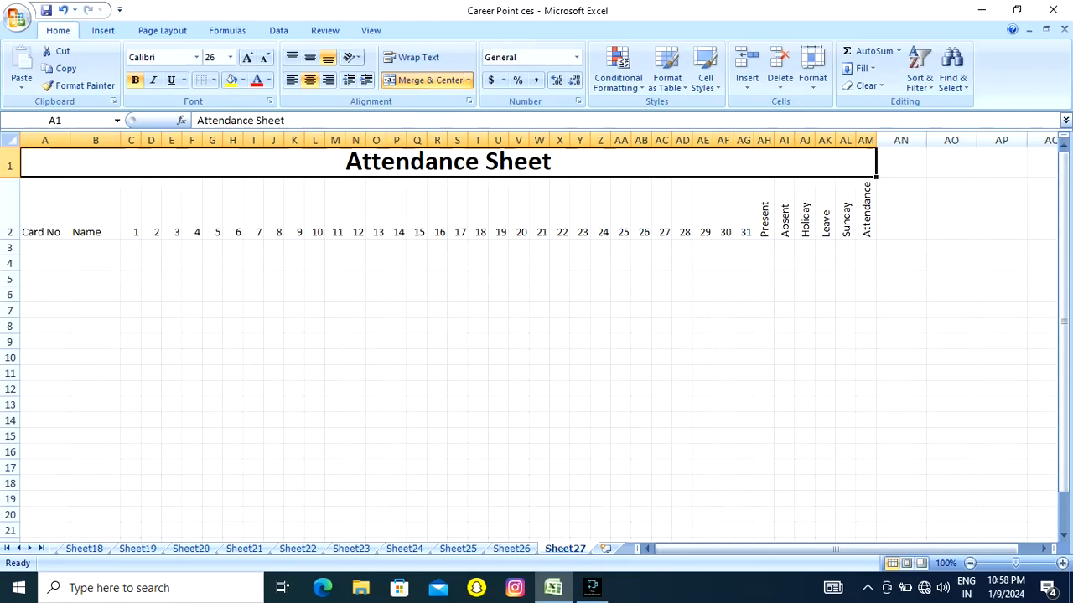
Step: Fill the Card No column with the series 1 to 15 in cells A3 to A17
left_click(45, 247)
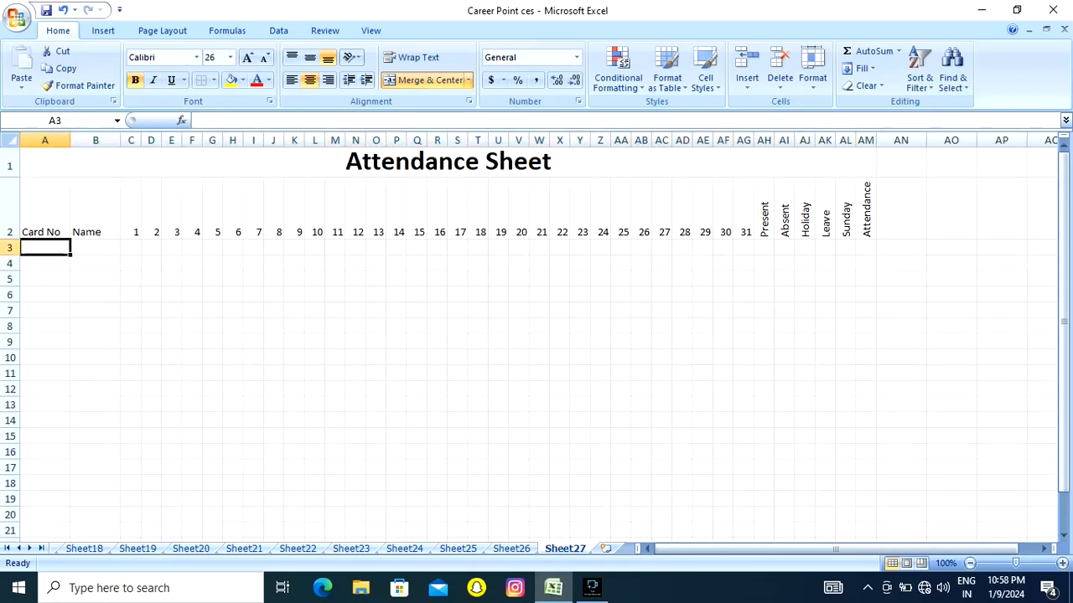
type("1")
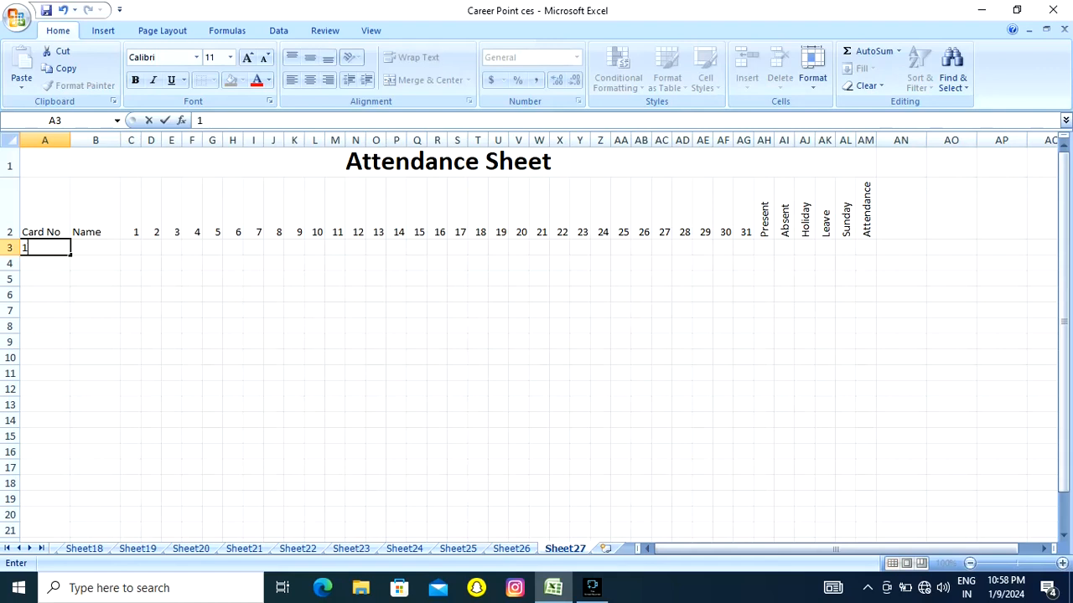
key("Return")
type("2")
key("Return")
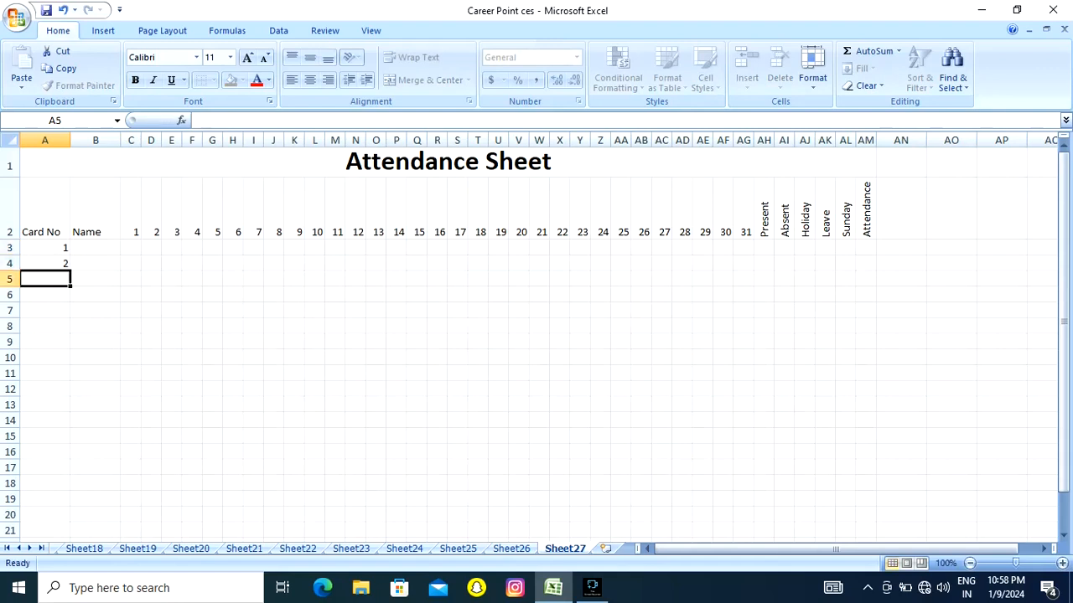
key("Up")
key("Up")
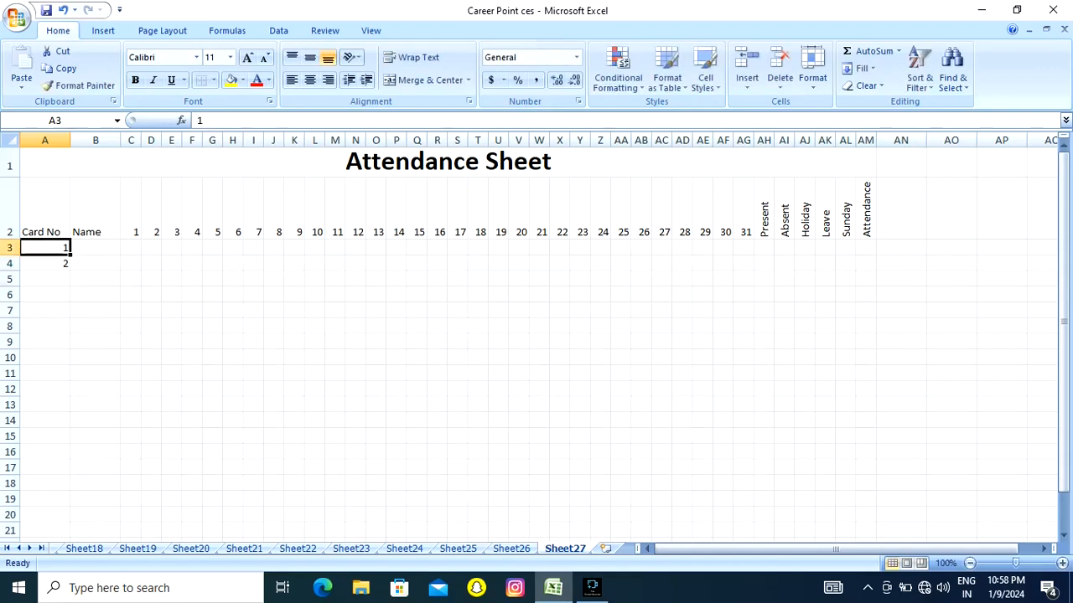
key("shift+Down")
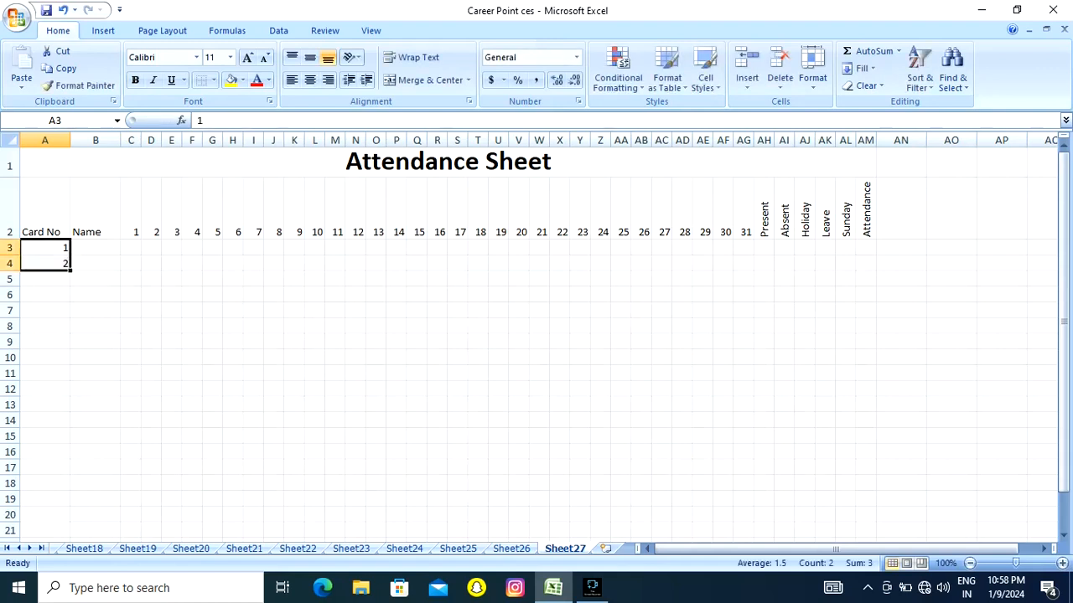
left_click_drag(71, 269, 72, 469)
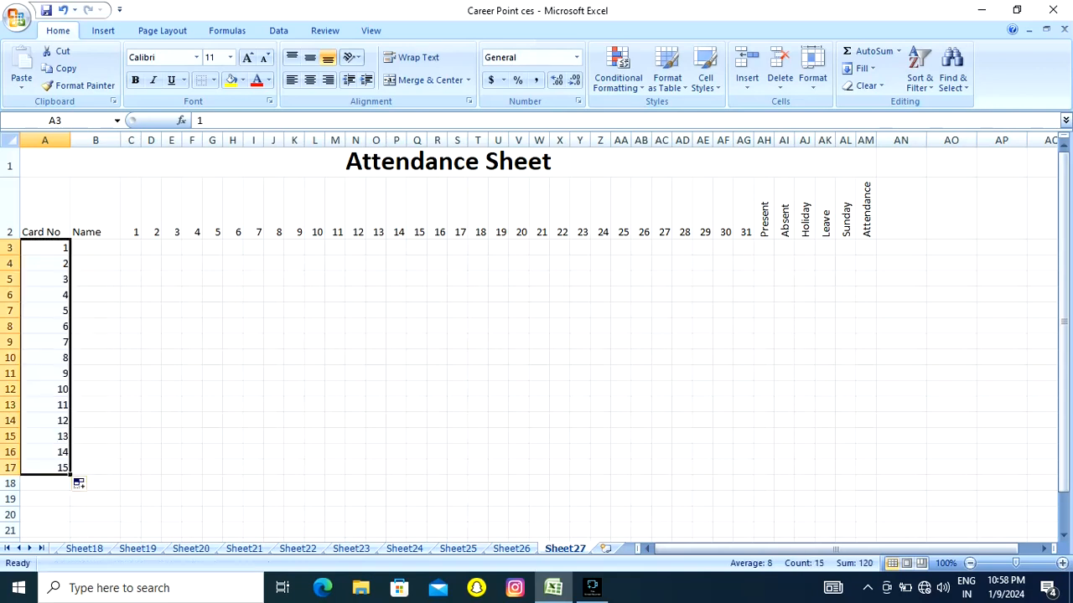
Step: Enter the first names of the people with card numbers 1 to 4 in cells B3 to B6
left_click(96, 248)
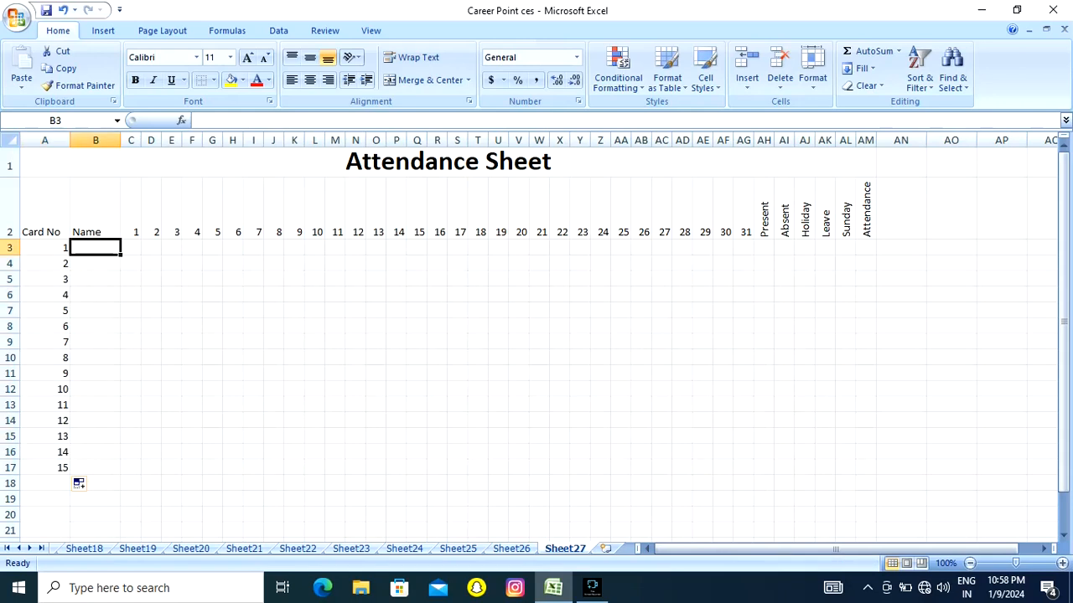
type("Mo")
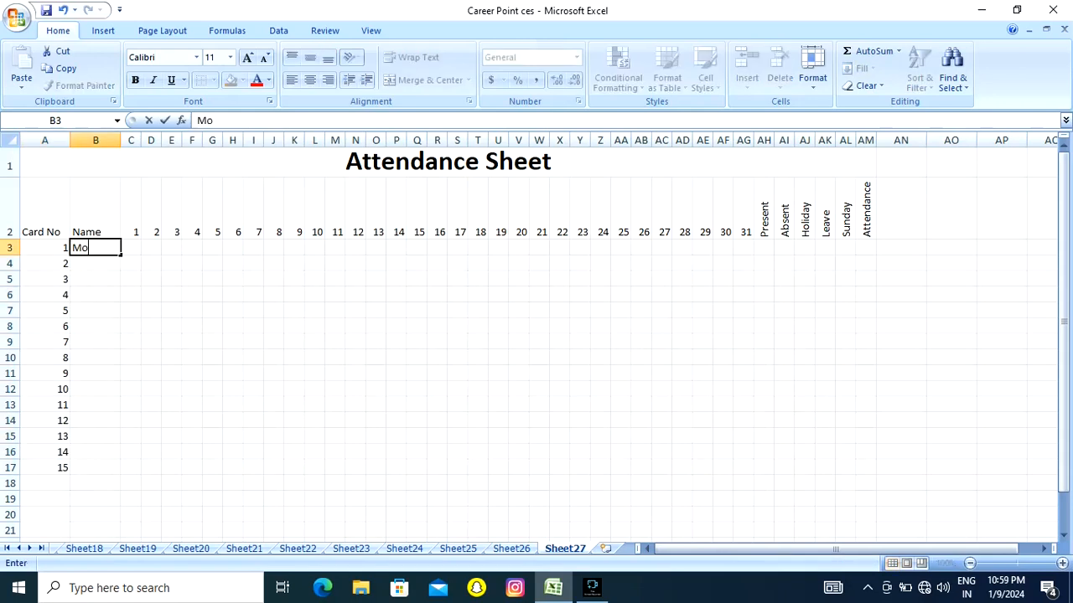
type("han")
key("Return")
type("Sohan")
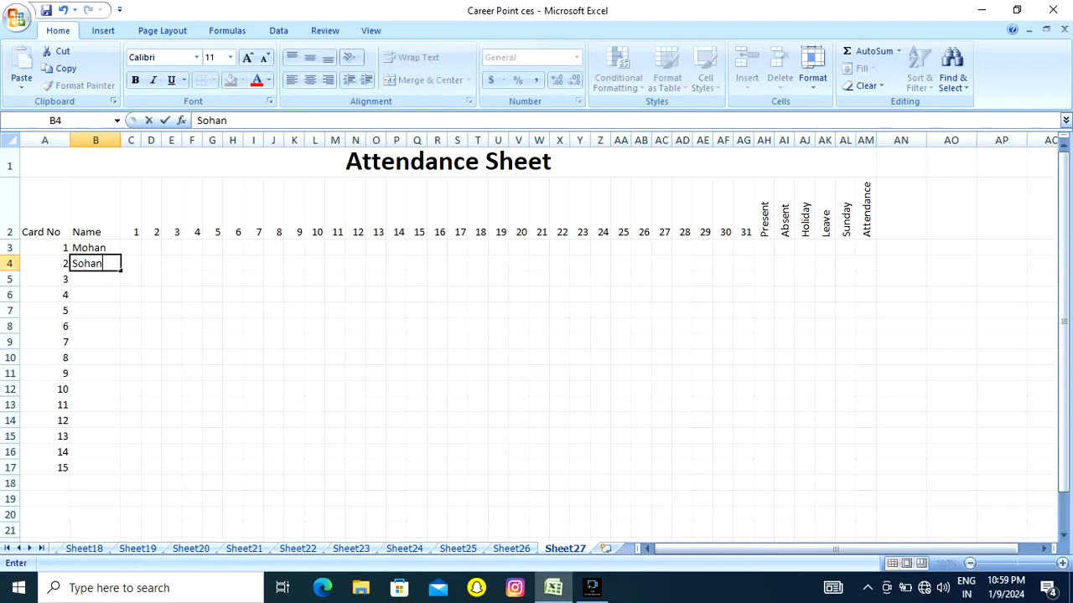
key("Return")
type("Ra")
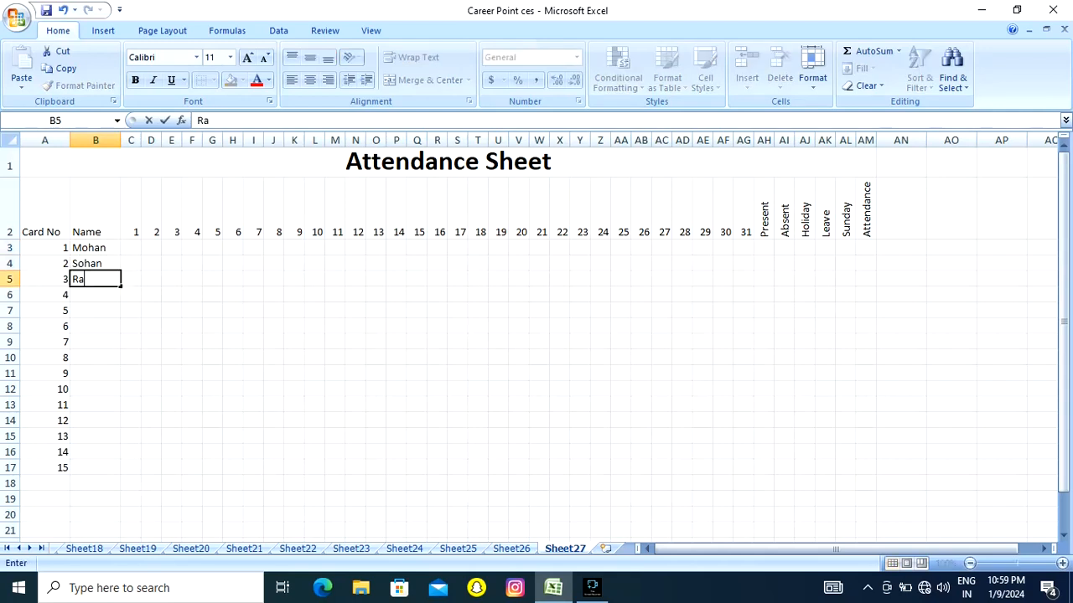
type("mu")
key("Return")
type("Raja")
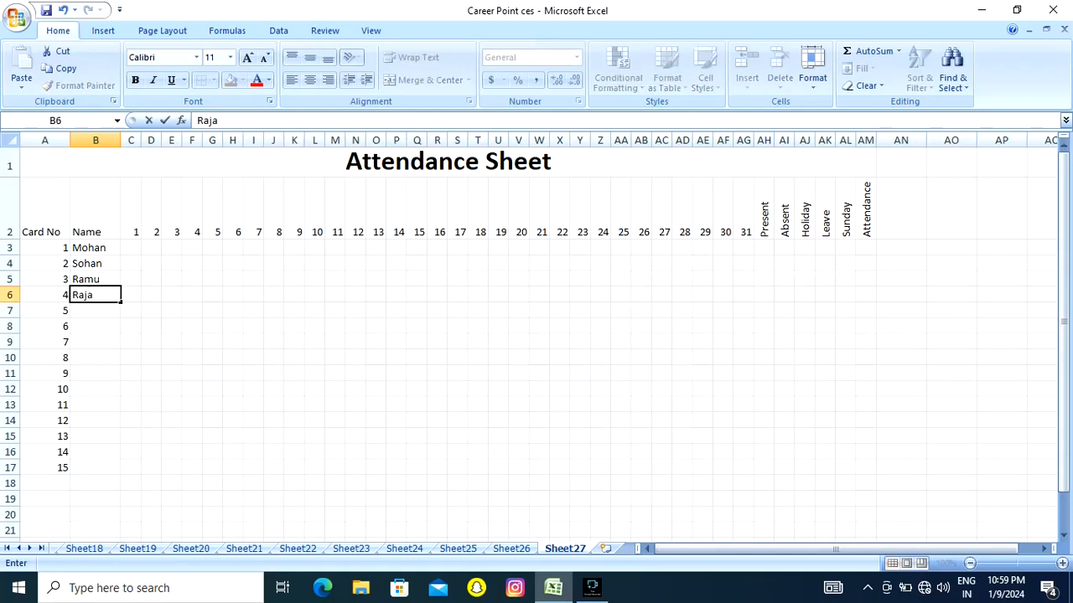
key("Return")
Step: Enter the first names of the people with card numbers 5 to 8 in cells B7 to B10
type("J")
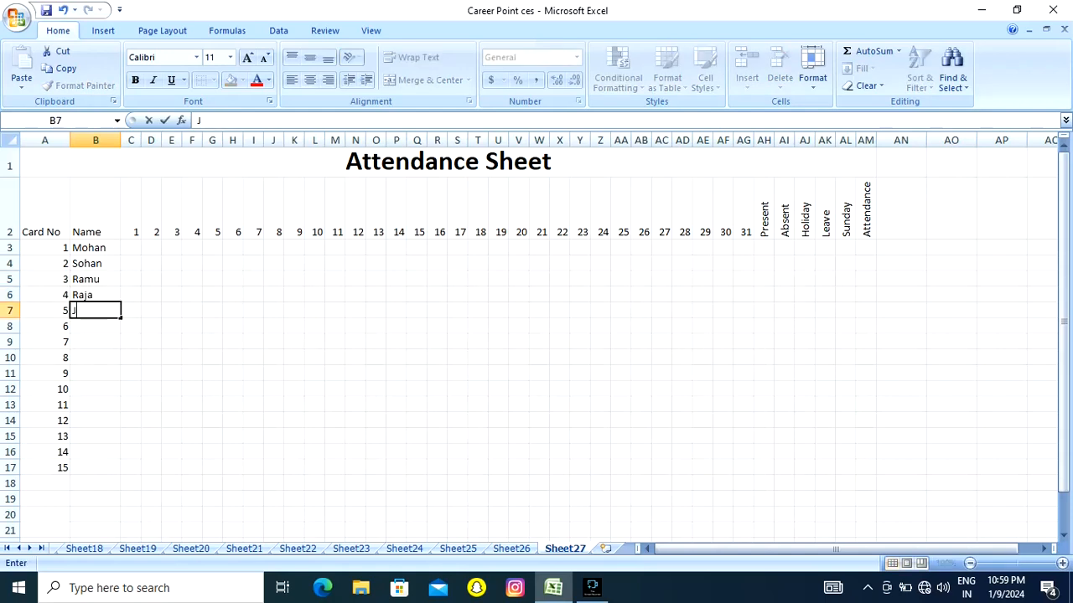
type("itendra")
key("Return")
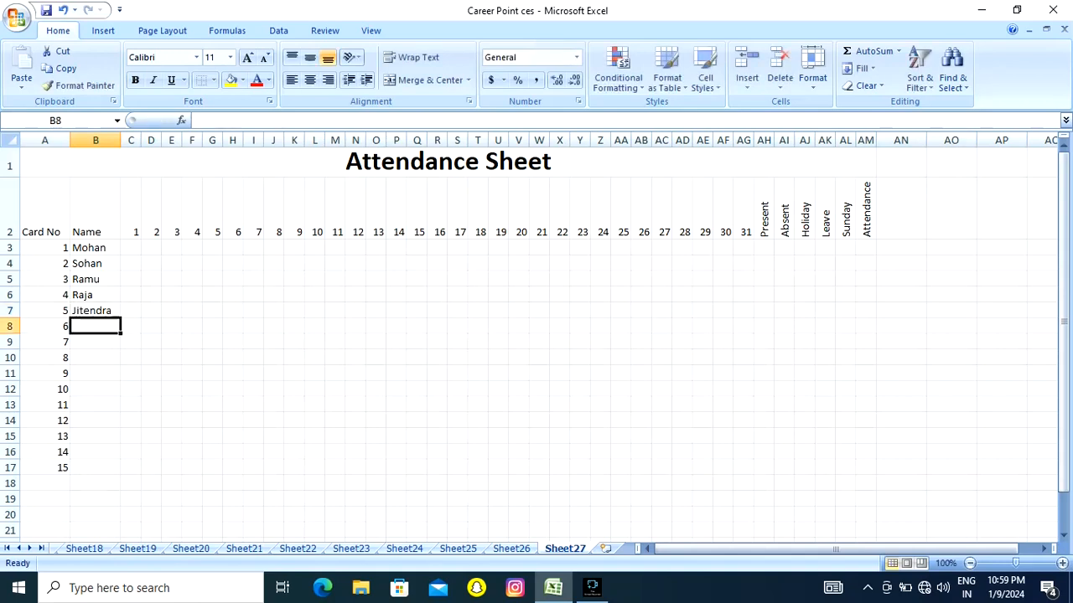
type("Kumar")
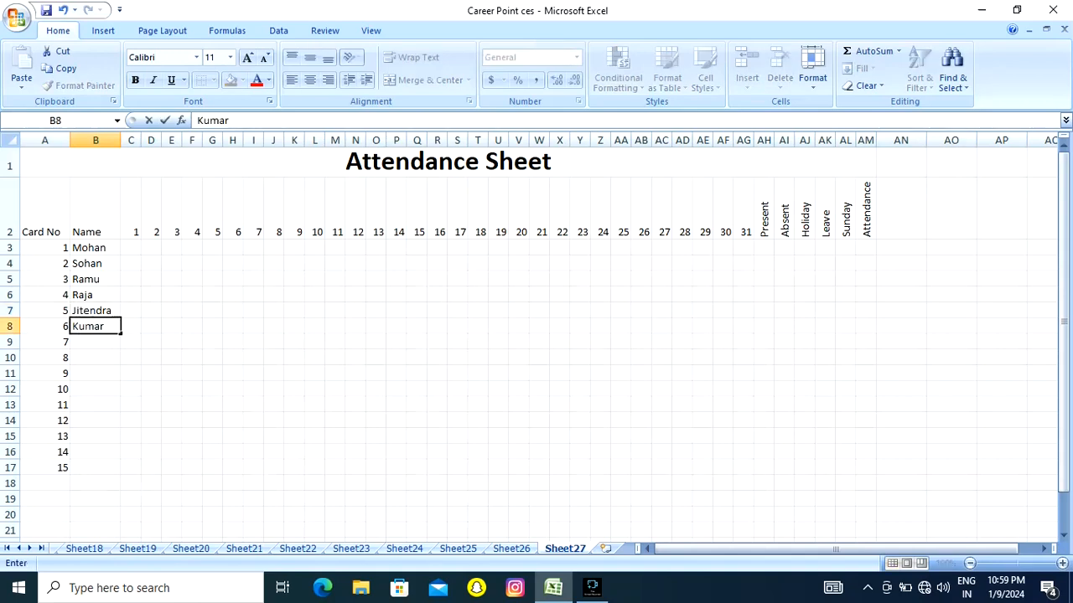
key("Return")
type("Pankaj")
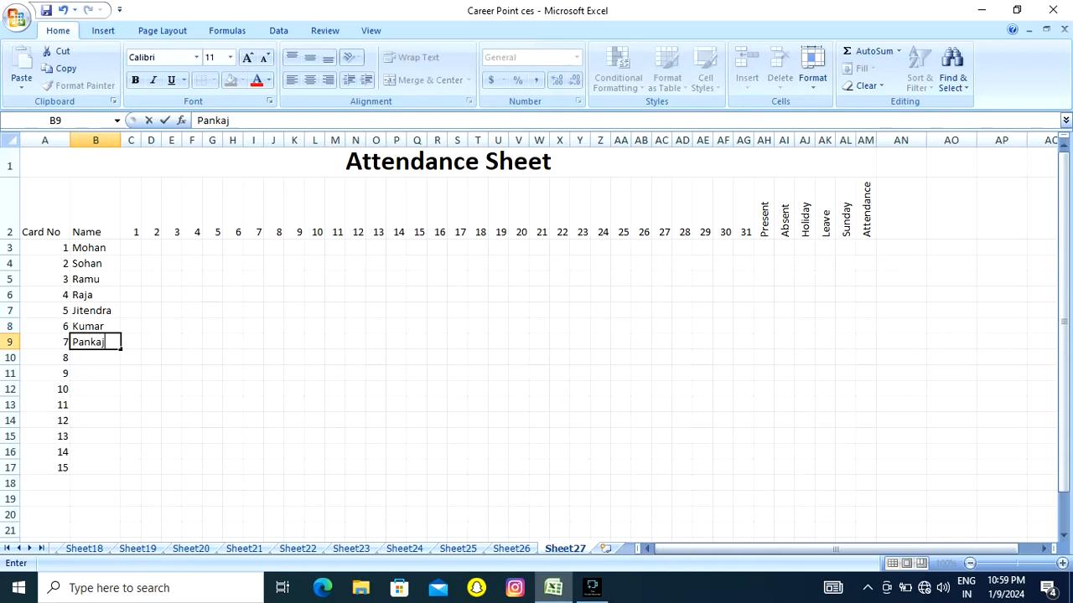
key("Return")
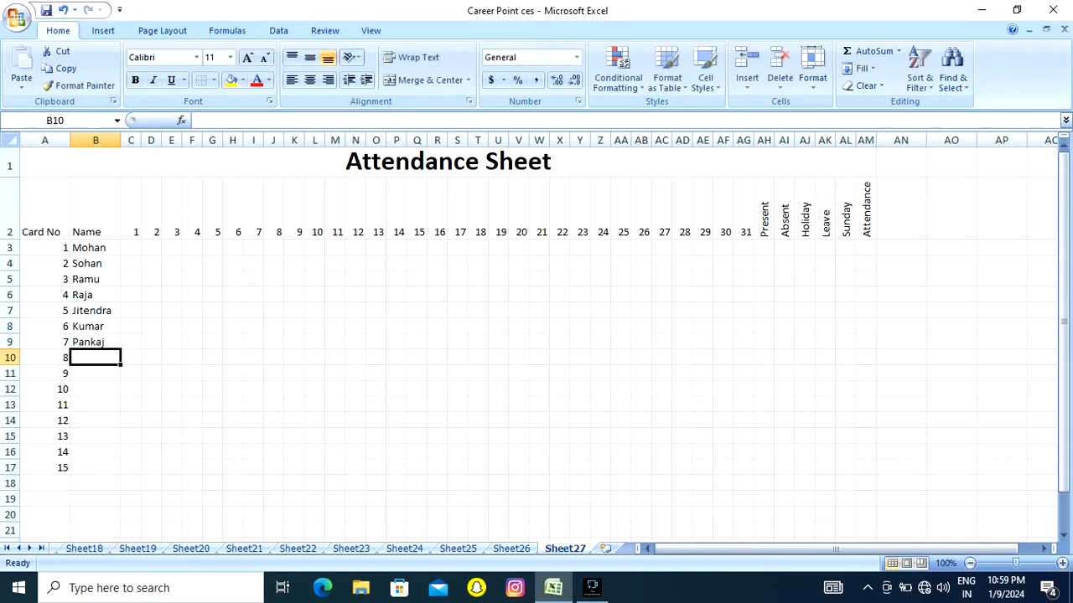
type("Upen")
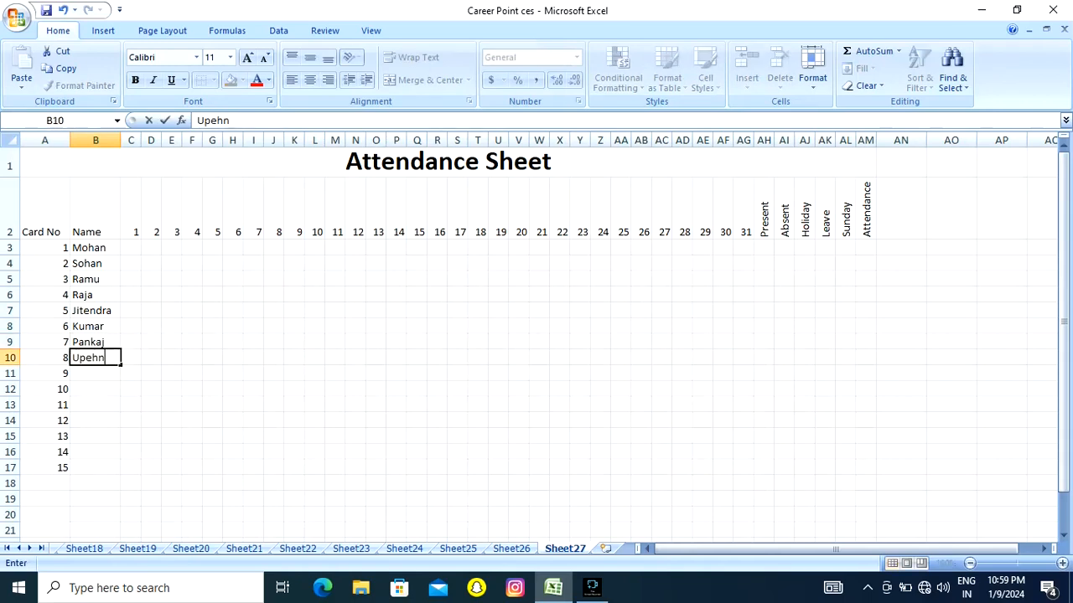
key("BackSpace")
type("ndra")
key("Return")
Step: Enter the first names of the people with card numbers 9 to 12 in cells B11 to B14
type("Niraj")
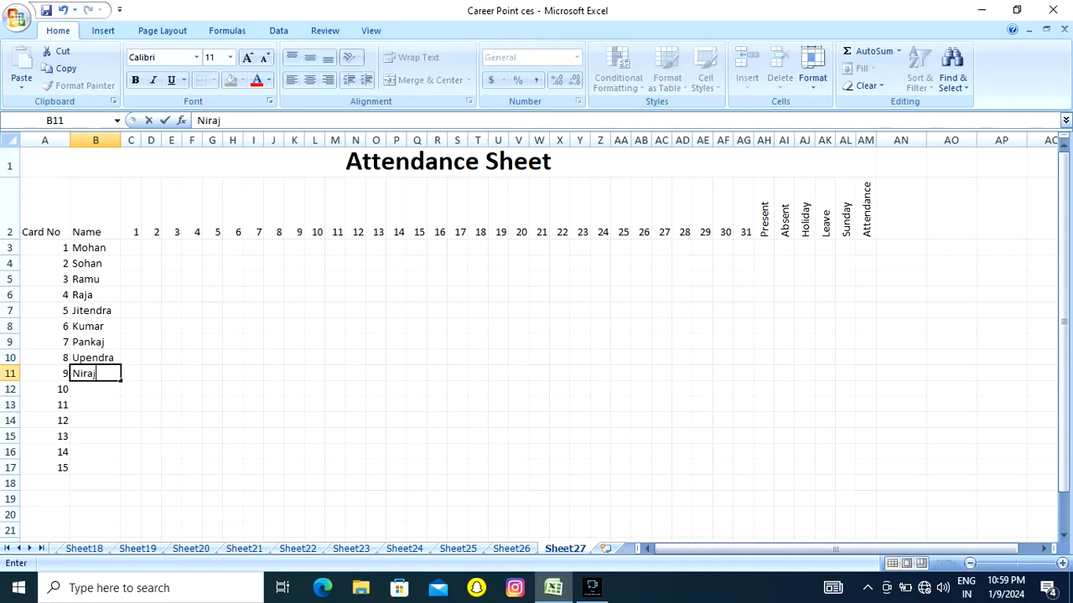
key("Return")
type("Sonu")
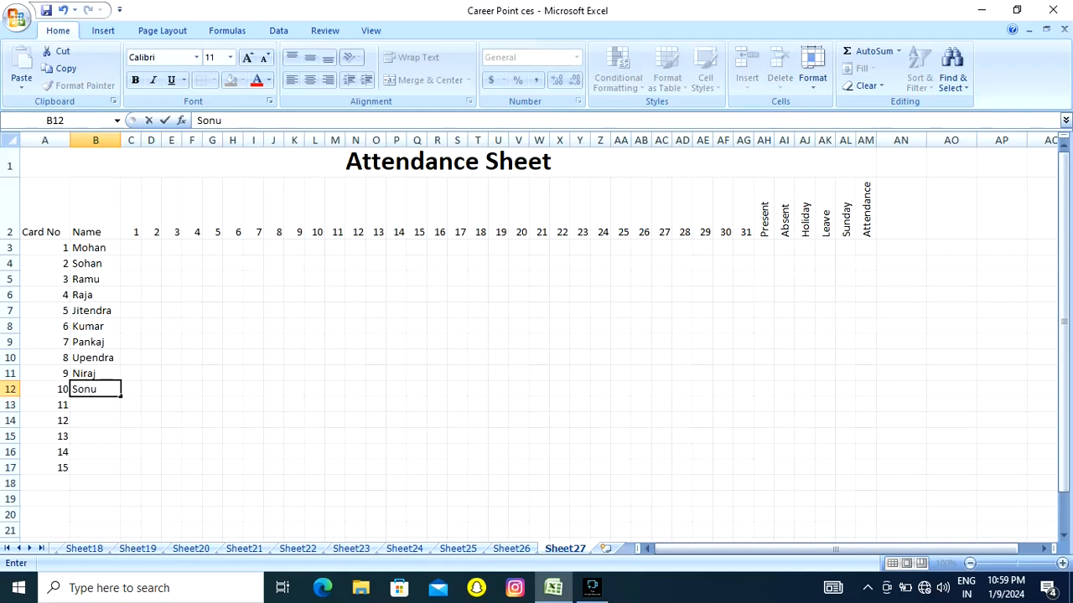
key("Return")
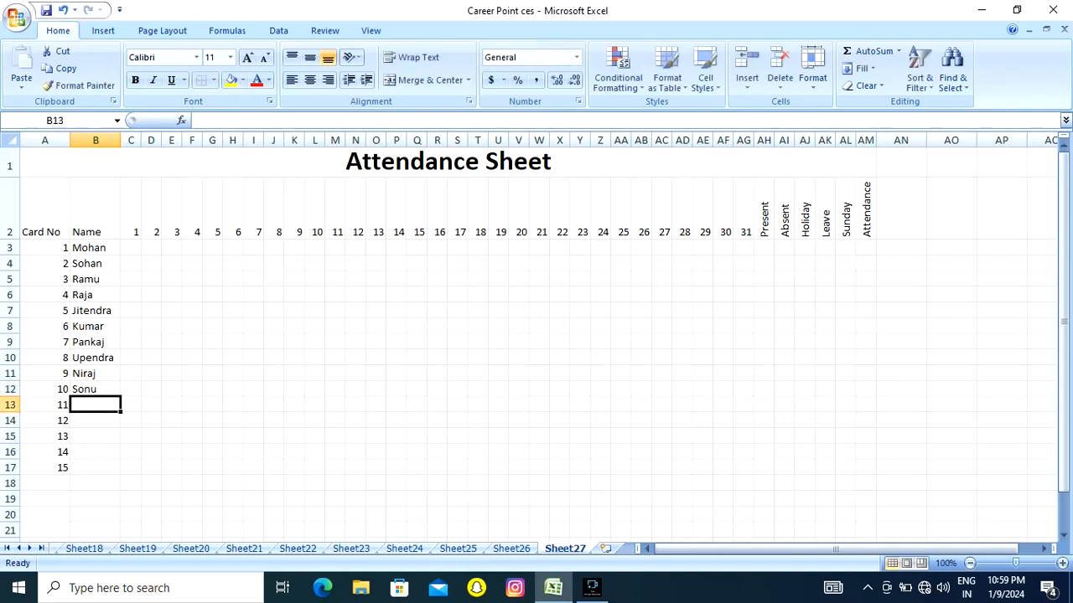
type("Suman")
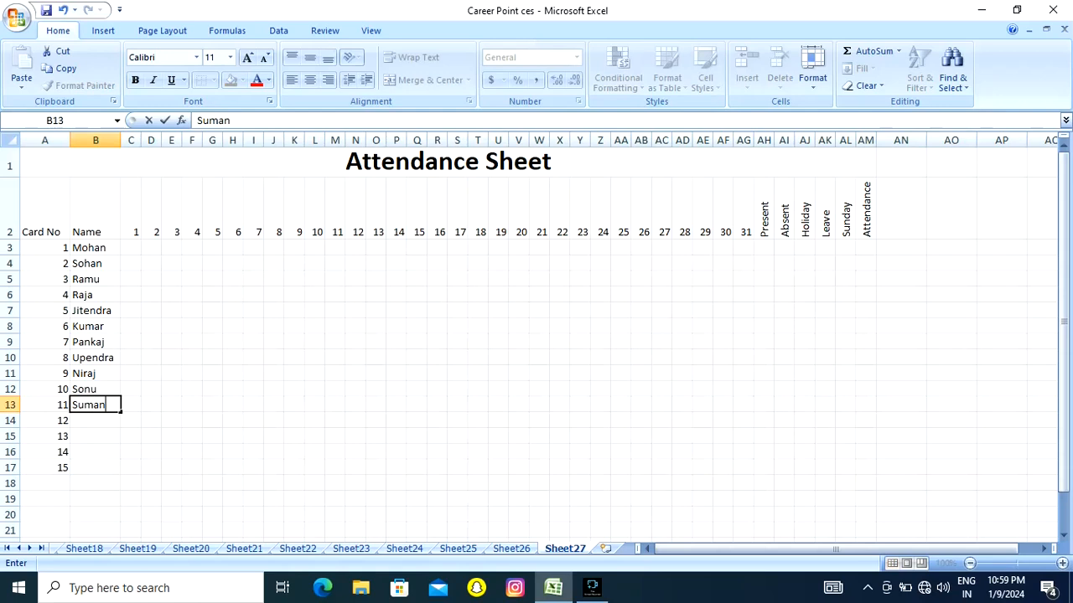
key("Return")
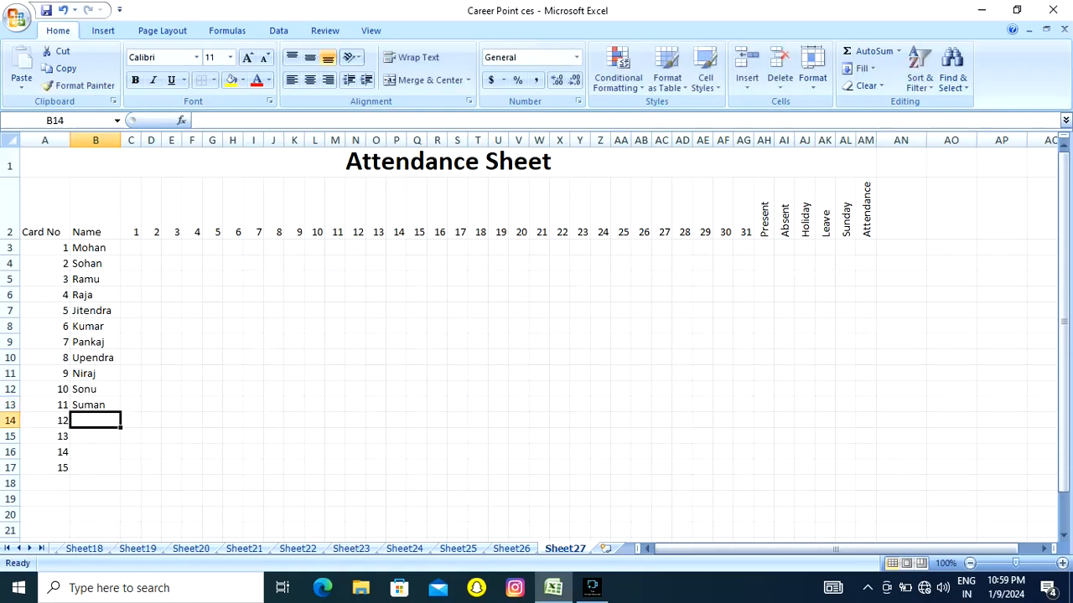
type("Rani")
key("Return")
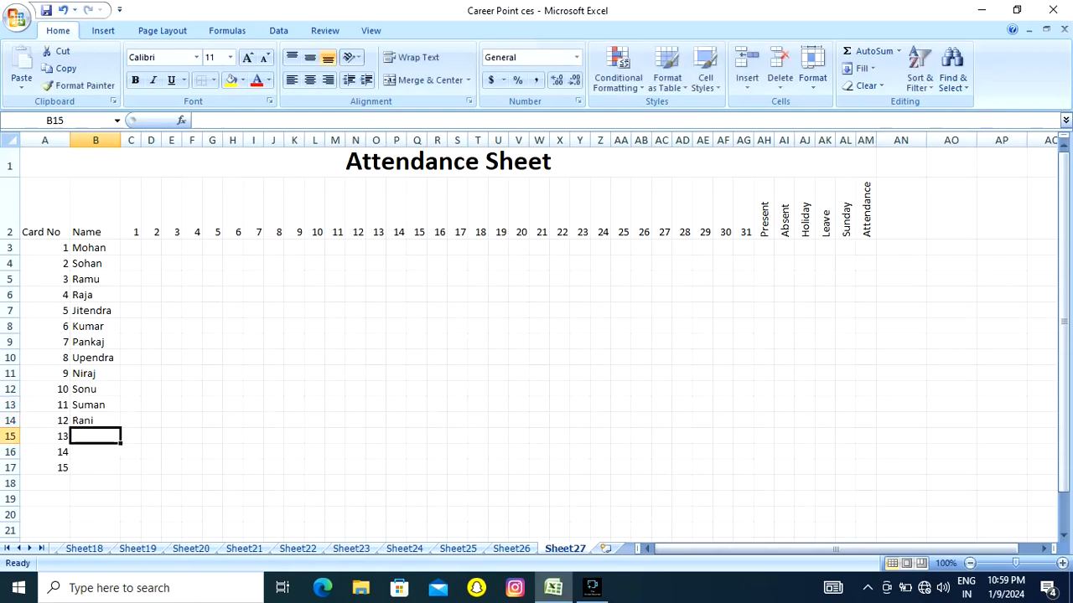
Step: Enter the first names of the people with card numbers 13 to 15 in cells B15 to B17
type("ra")
key("BackSpace")
type("a")
key("BackSpace")
key("BackSpace")
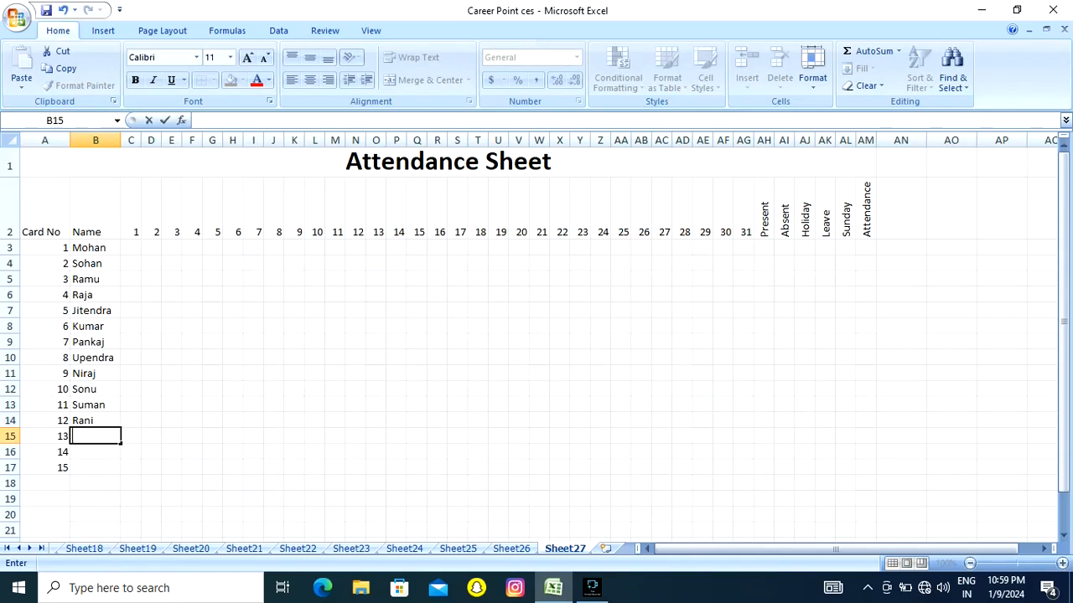
type("Raju")
key("Return")
type("Gop")
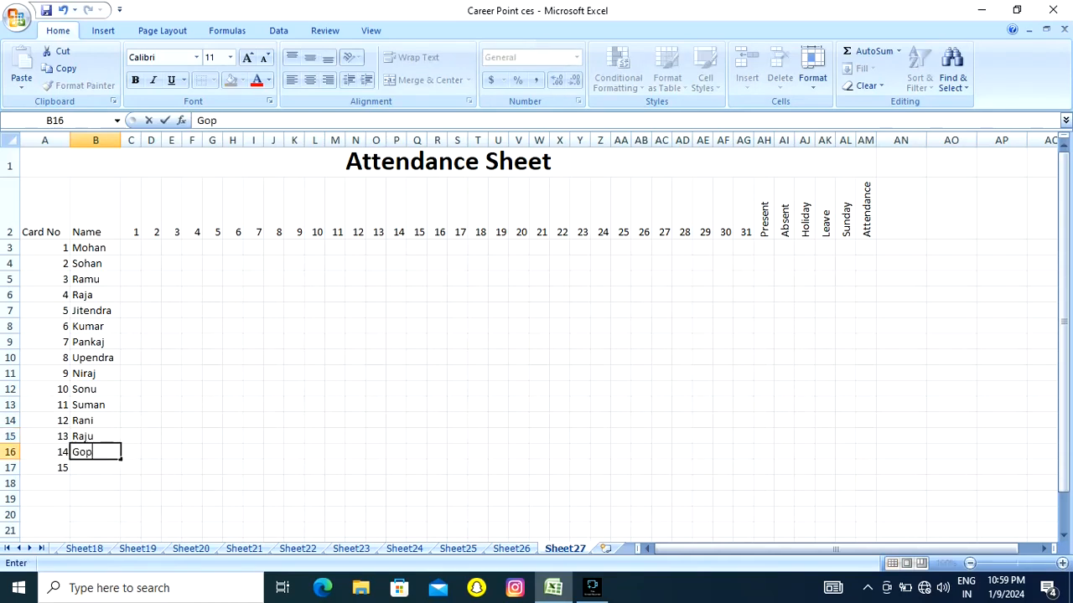
type("al")
key("Return")
type("Gov")
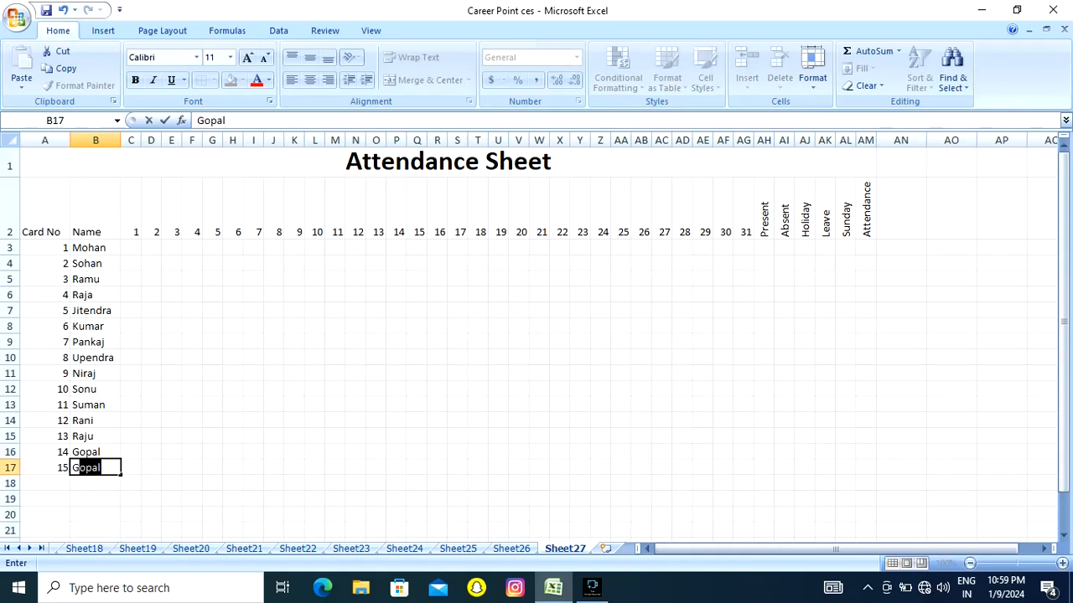
type("ind")
key("Up")
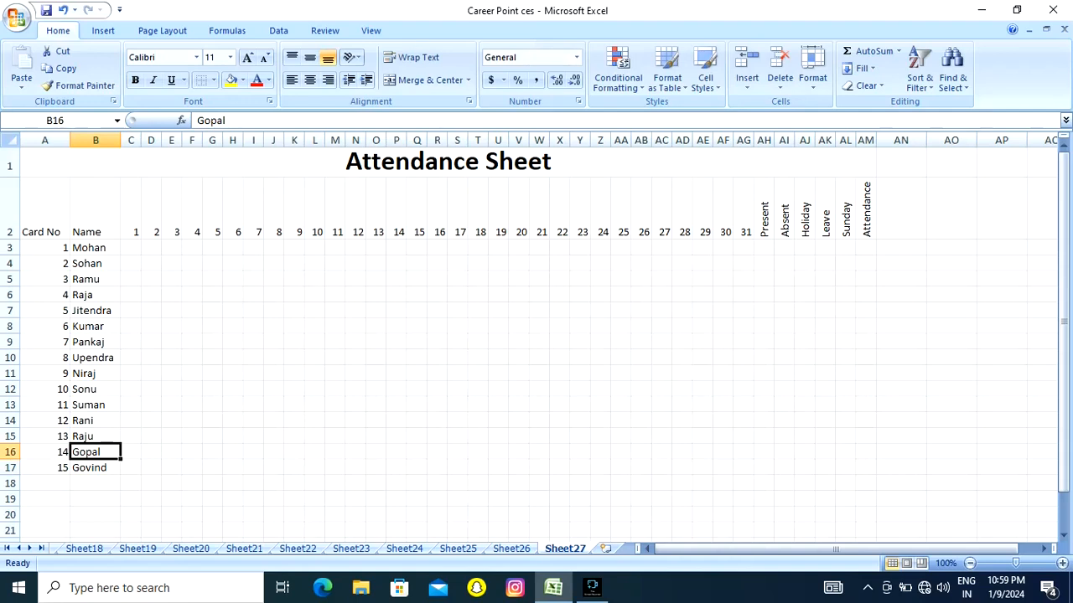
Step: Mark all 15 people present on day 1 by entering P in C3 and C4 and filling it down to C17
left_click(131, 248)
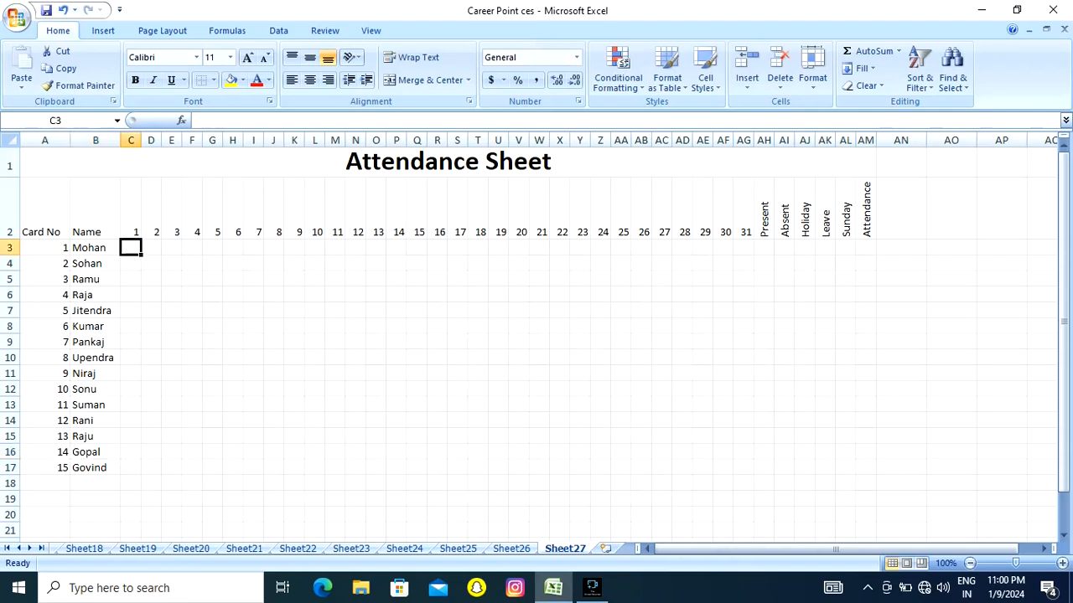
key("Caps_Lock")
type("P")
key("Return")
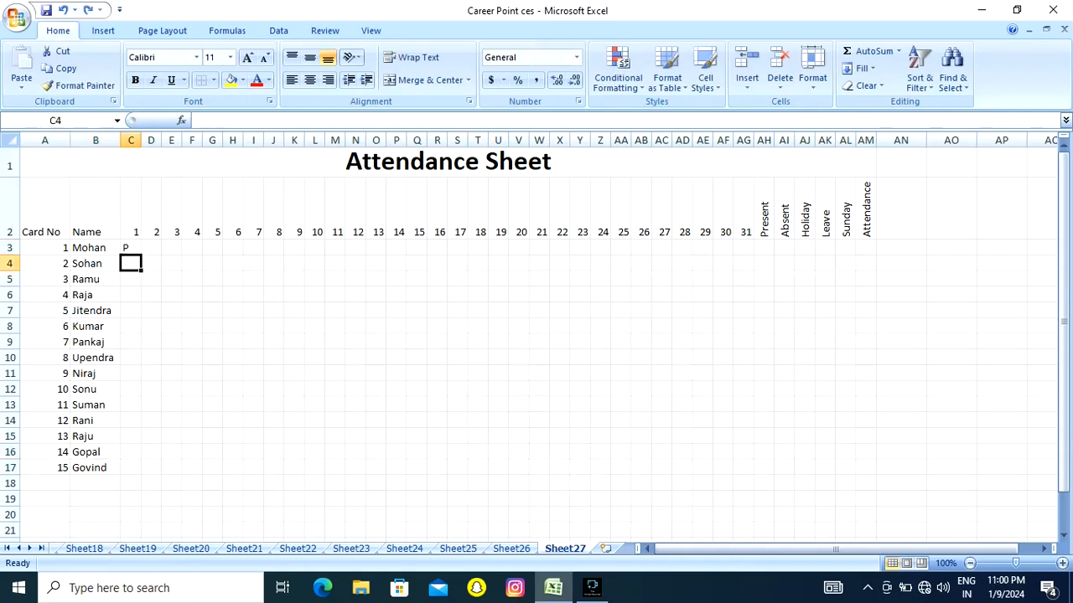
type("P")
key("Return")
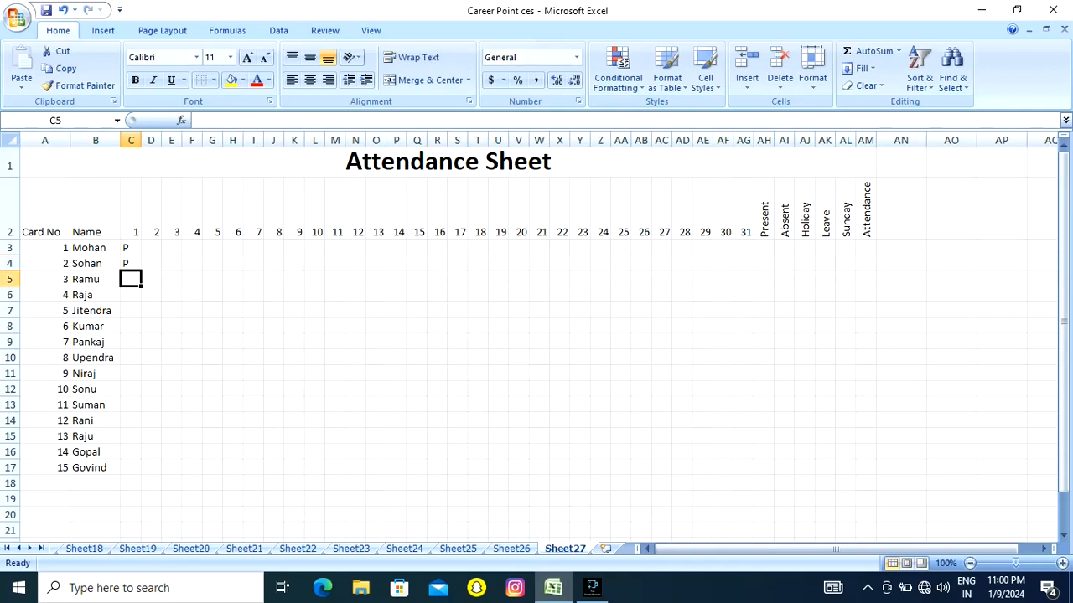
key("Up")
key("shift+Down")
key("Up")
key("shift+Down")
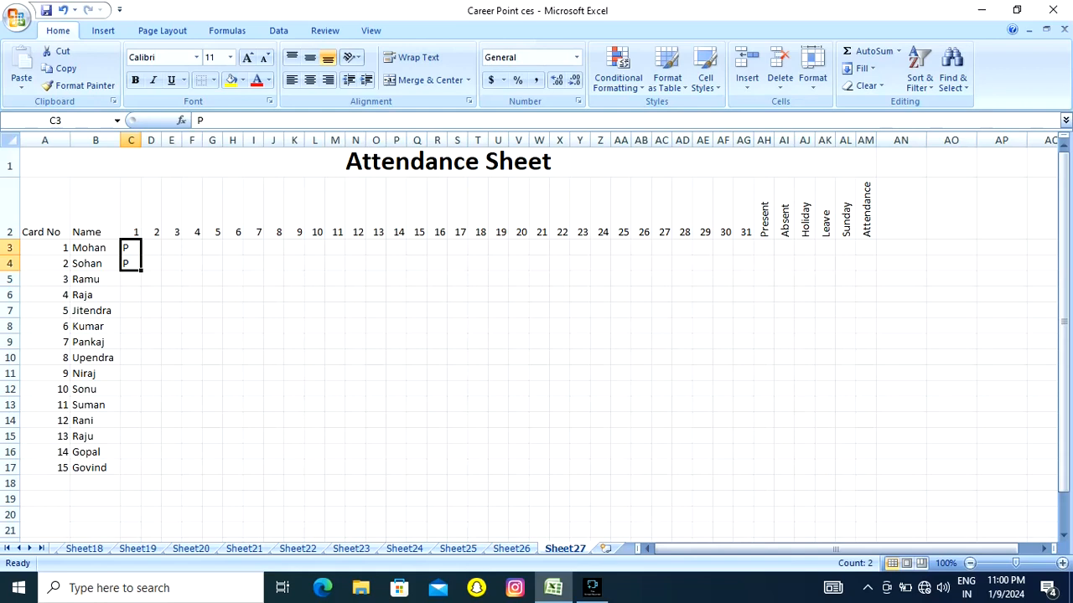
left_click_drag(141, 270, 142, 474)
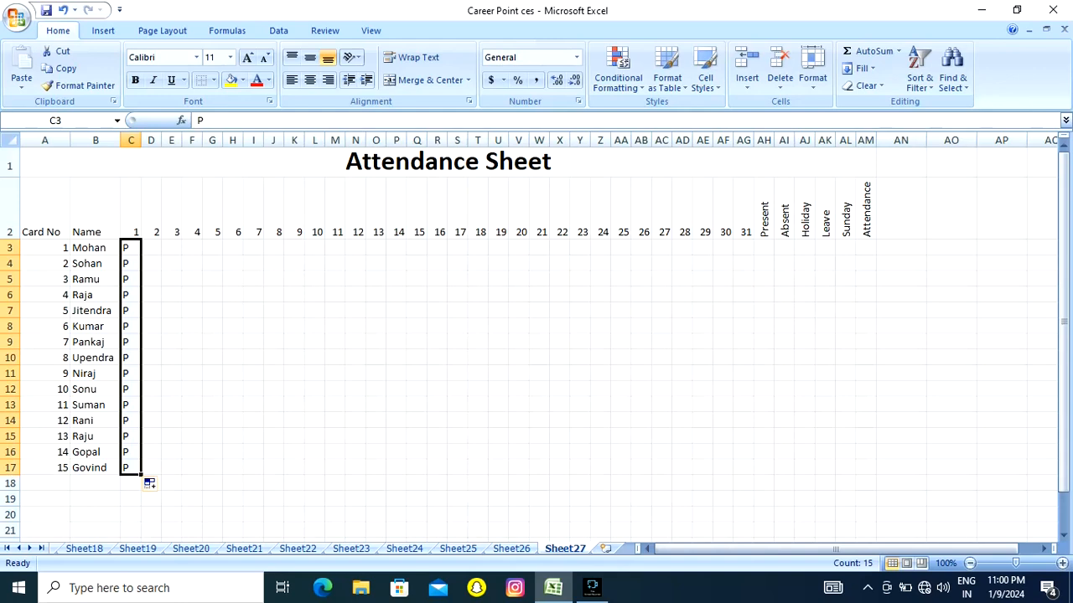
Step: Fill the day 1 column of P marks across to day 31 in column AG and save the workbook
left_click_drag(142, 474, 754, 474)
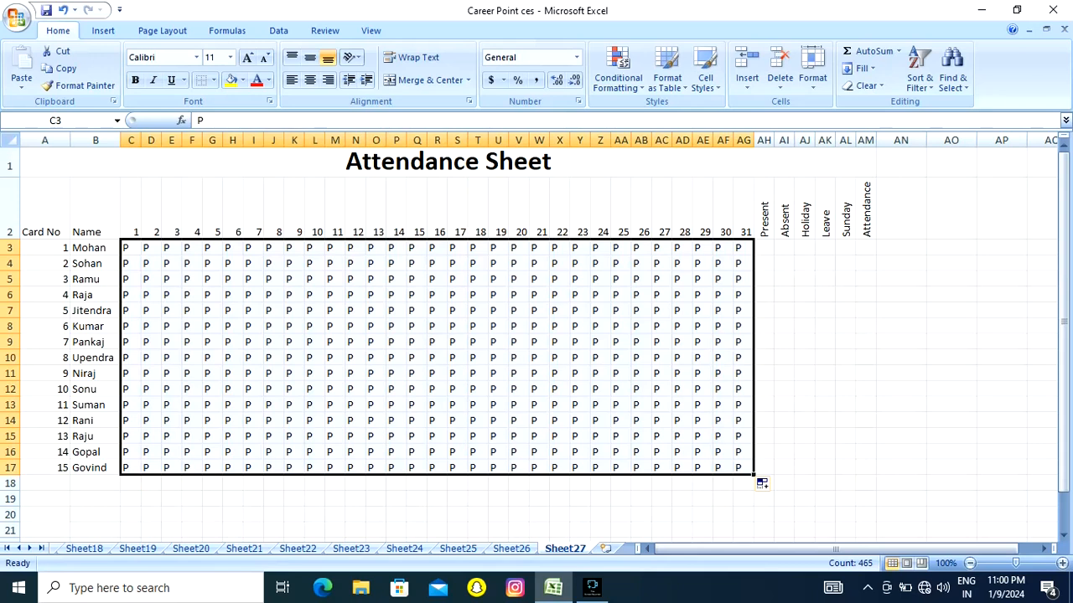
left_click(356, 421)
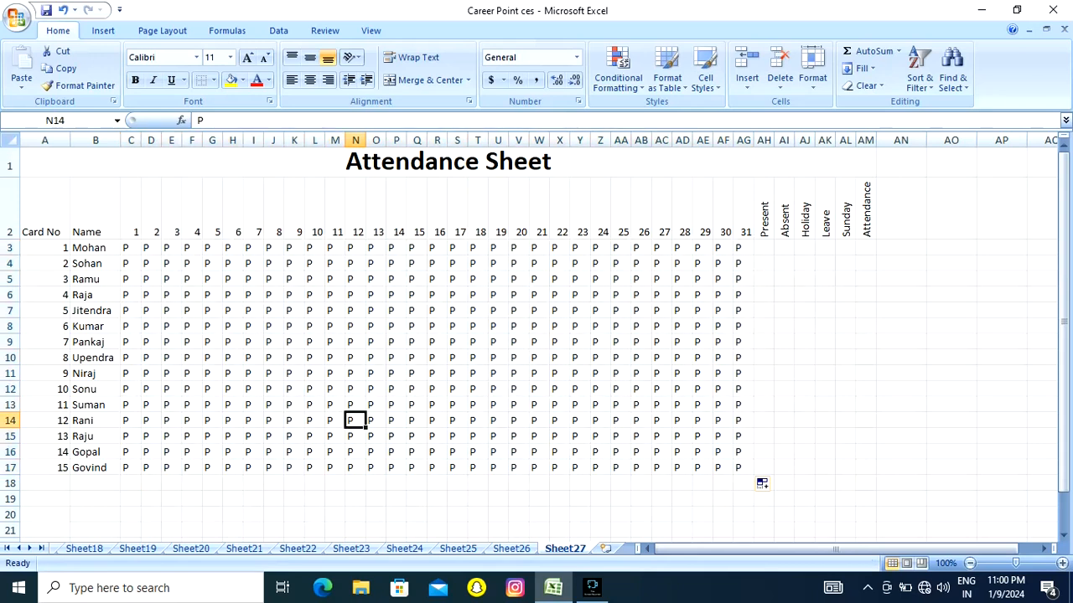
left_click(356, 499)
key("ctrl+s")
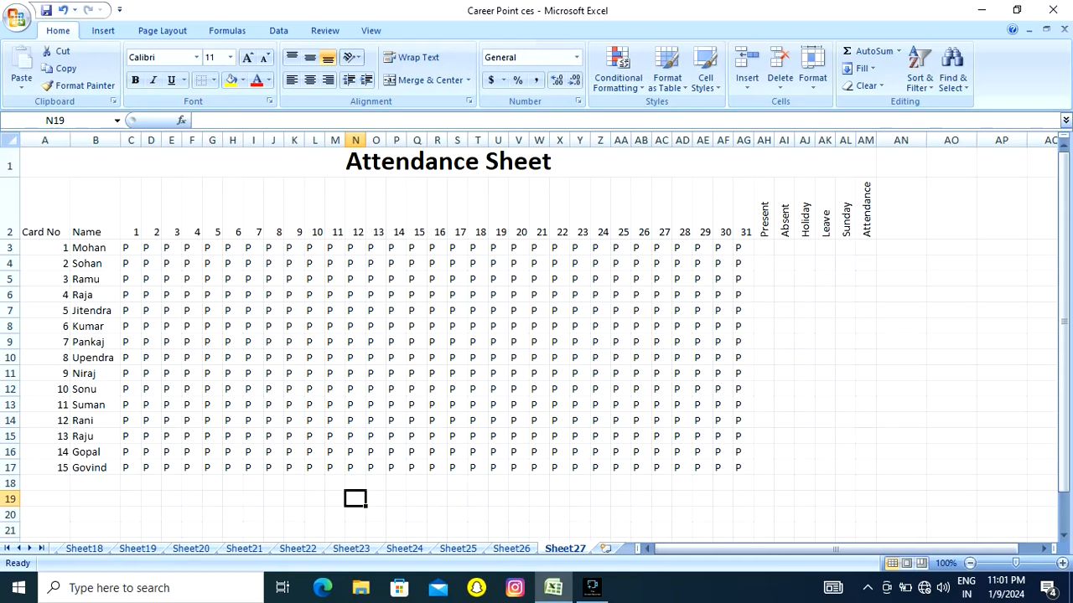
Step: Replace the marks for day 7 in cells I3 and I4 with Sun
left_click(131, 248)
left_click(131, 222)
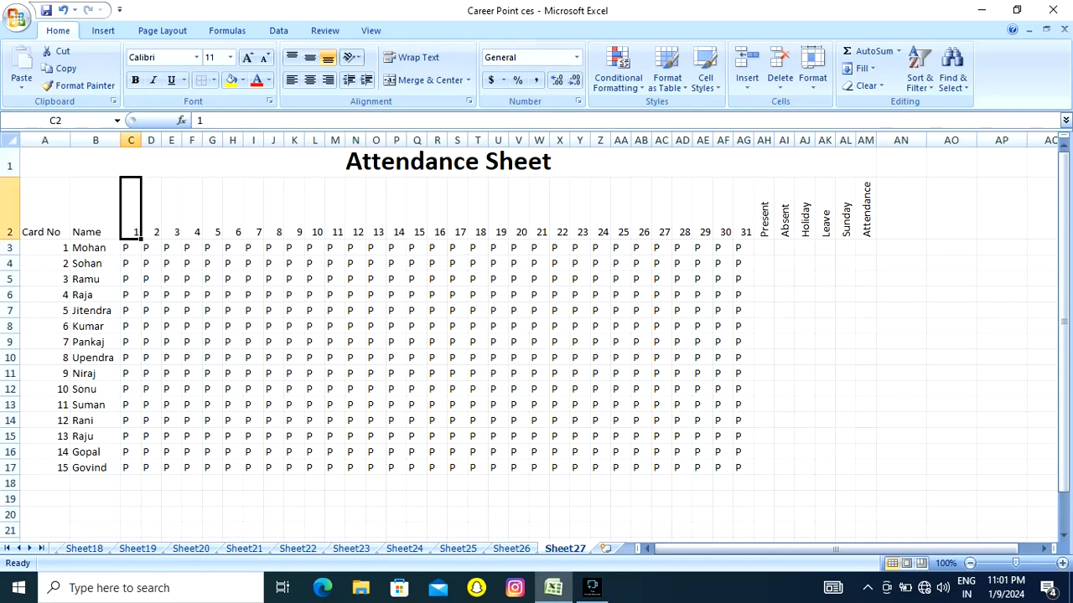
left_click(130, 263)
left_click(131, 249)
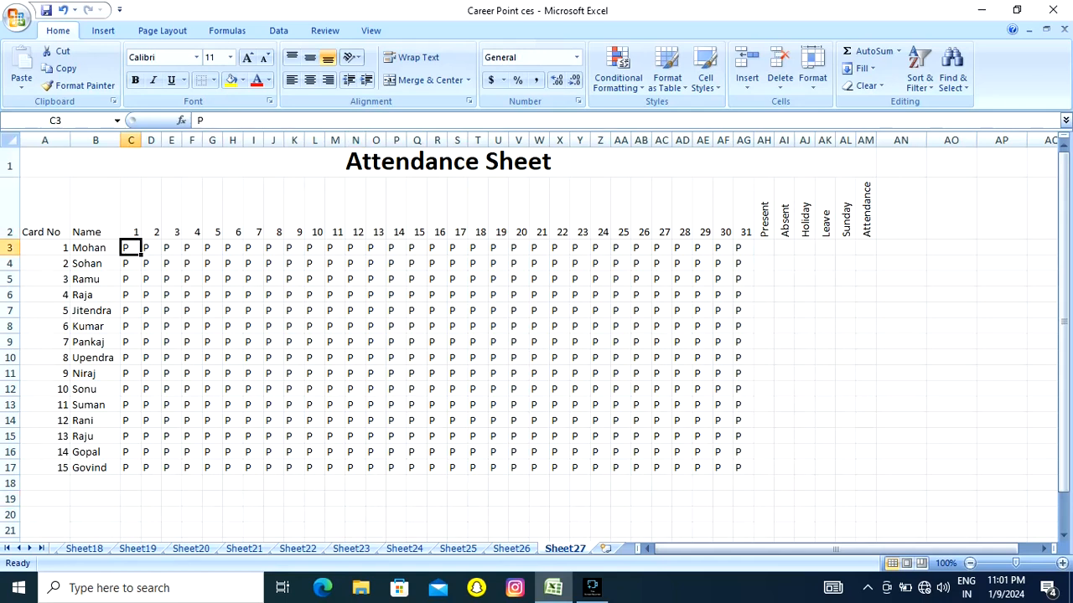
left_click(151, 248)
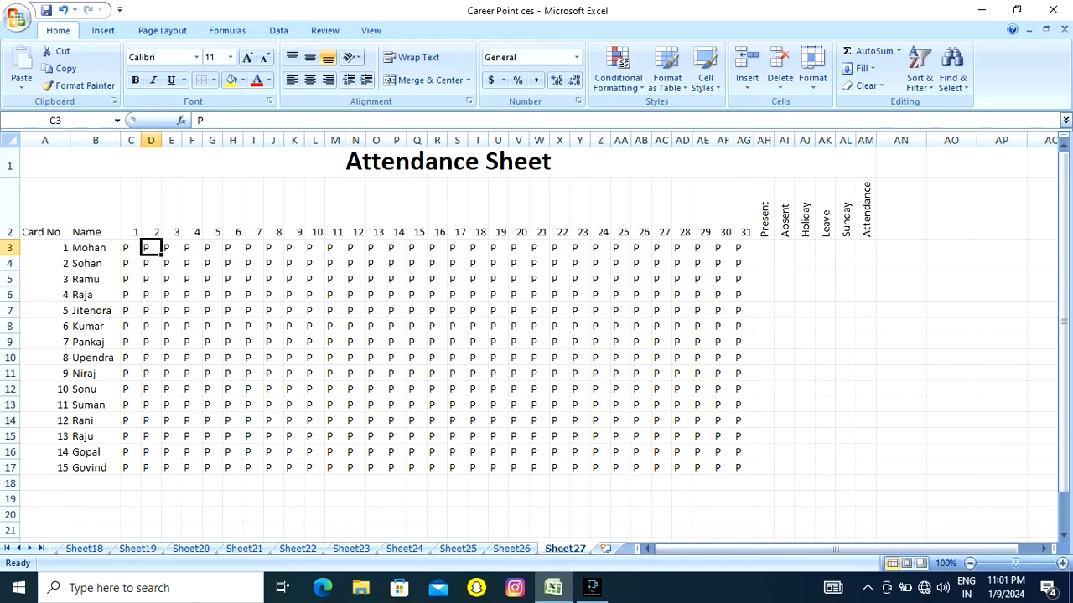
left_click(171, 248)
key("Right")
key("Right")
key("Right")
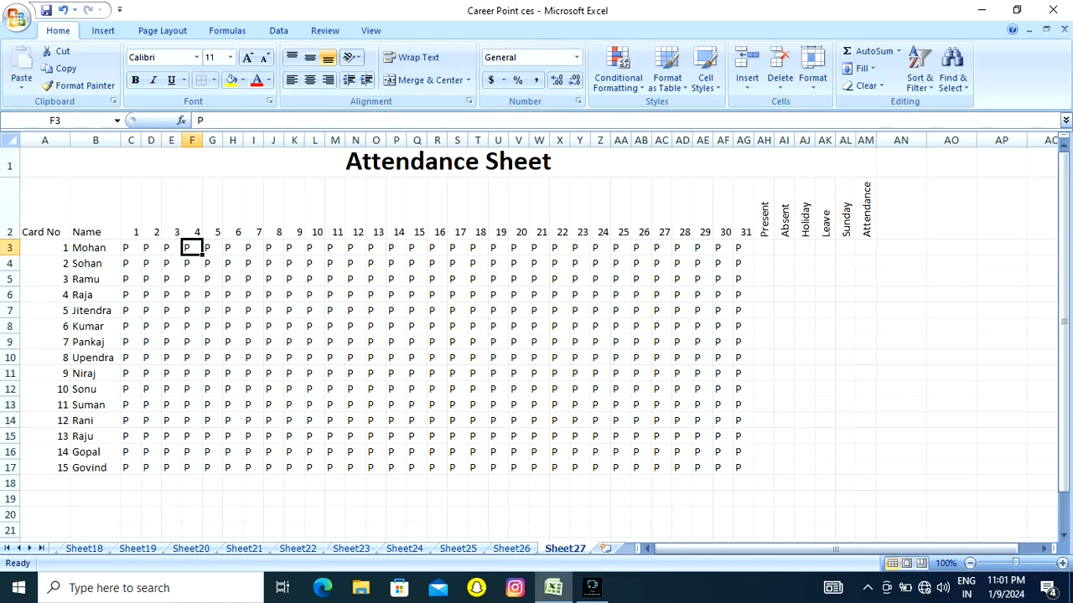
key("Right")
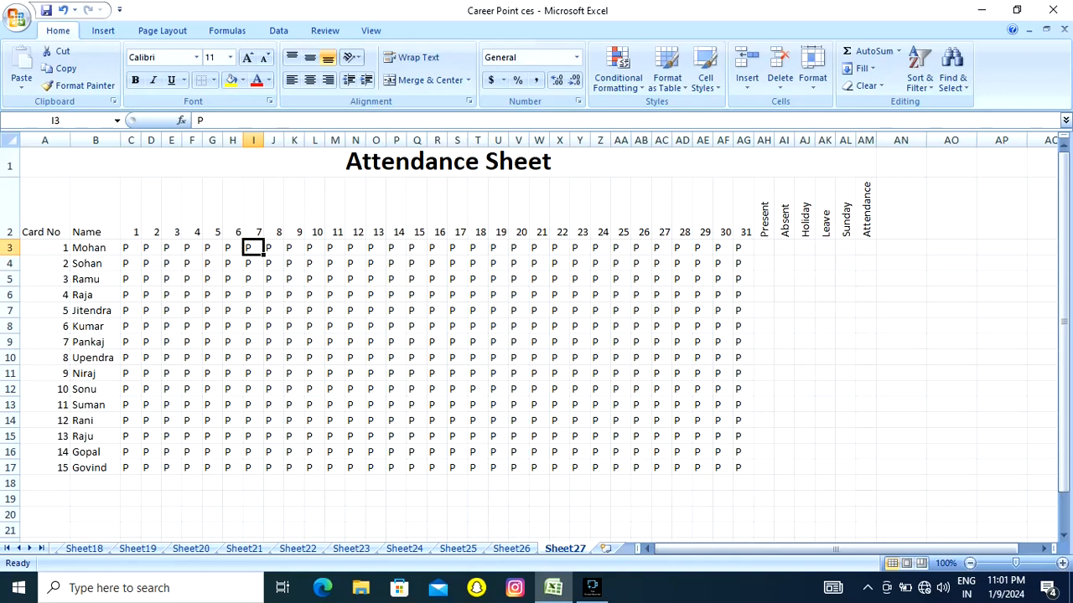
type("s")
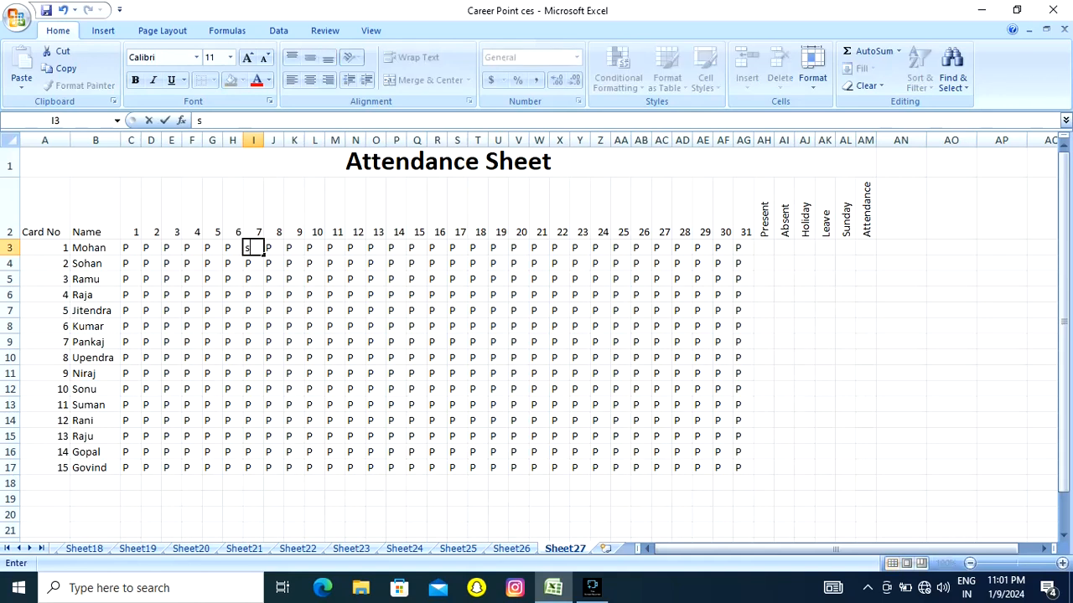
type("un")
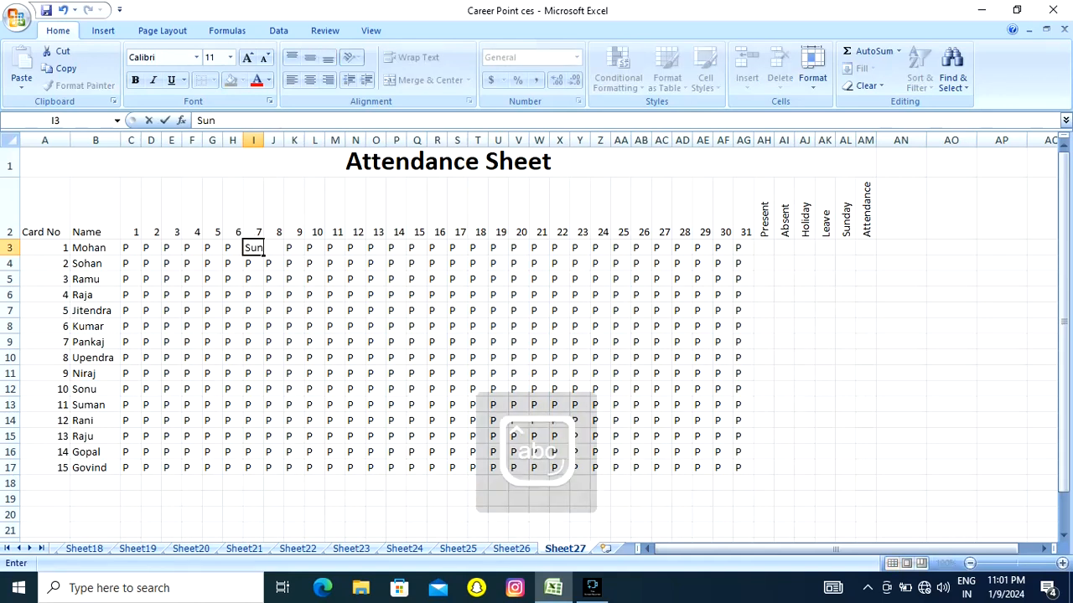
key("Return")
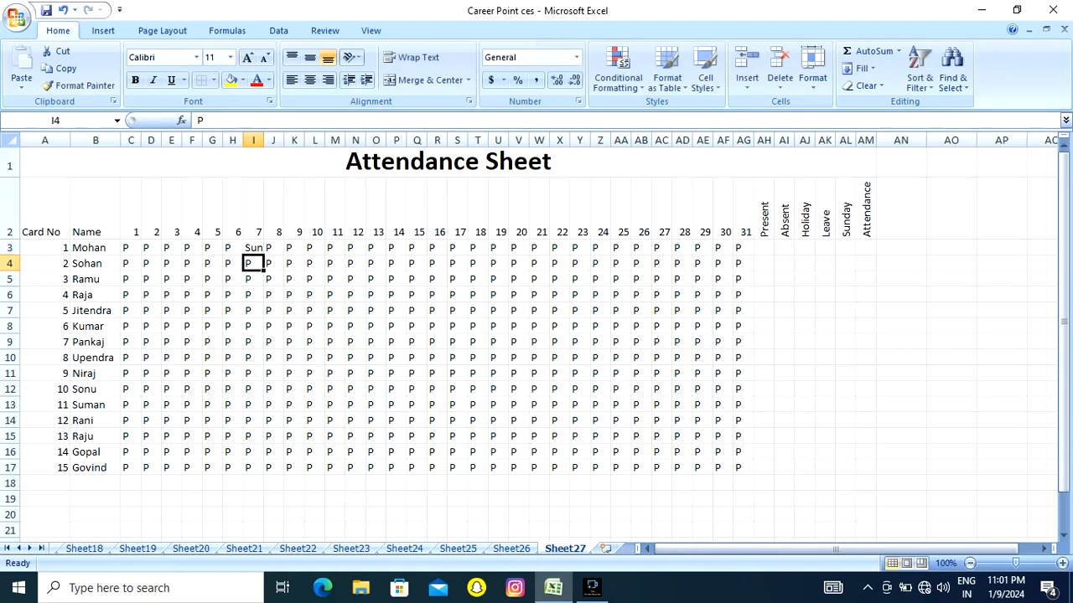
type("s")
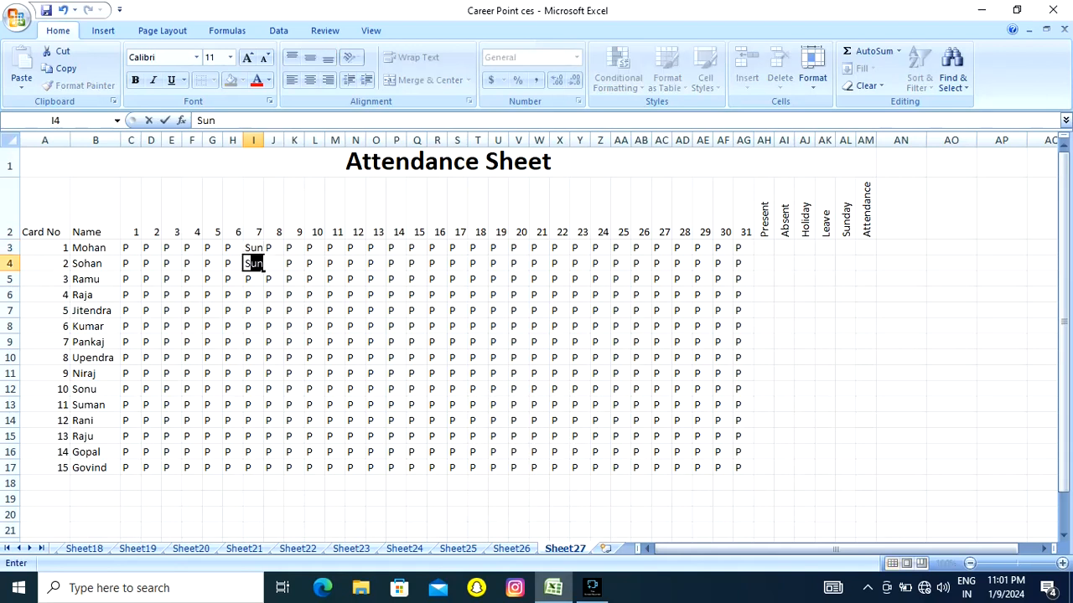
key("Return")
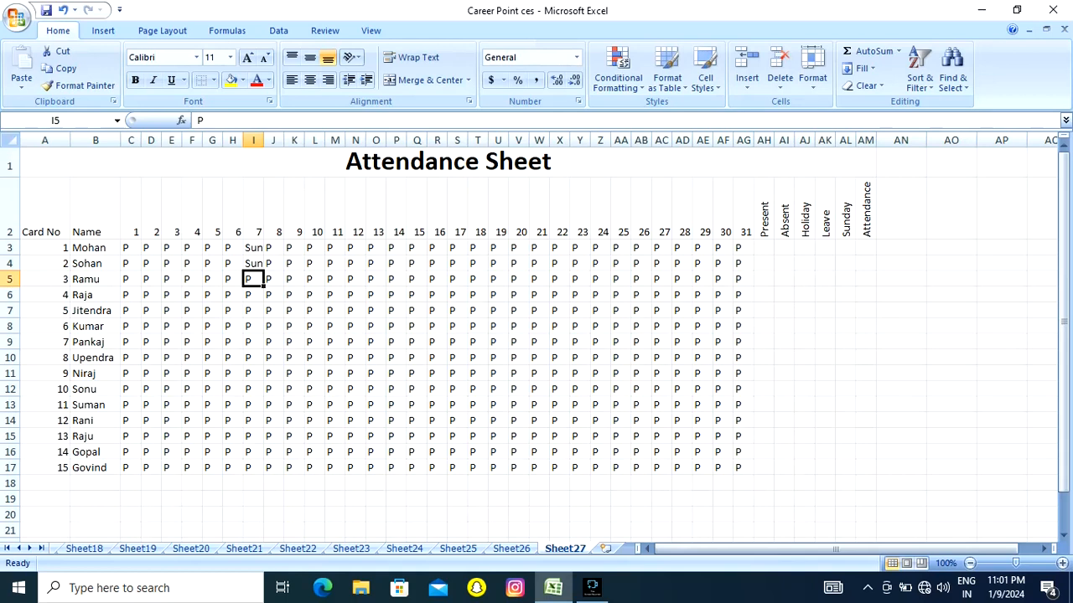
Step: Fit column I to its contents and fill Sun down through I17
double_click(264, 140)
left_click(254, 263)
left_click_drag(254, 264, 268, 475)
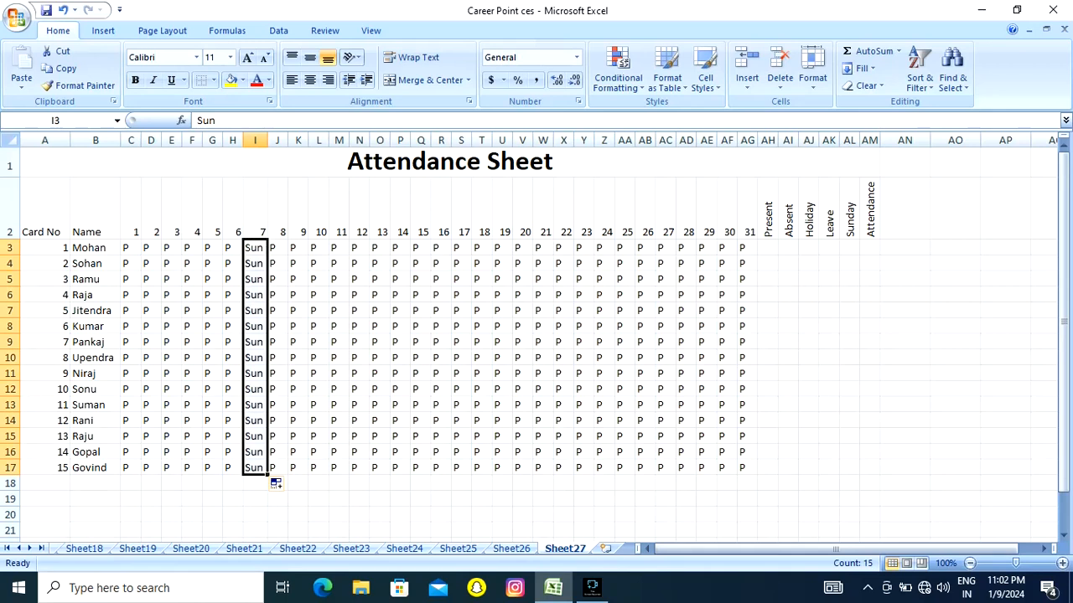
Step: Copy the Sun marks in I3 to I17 and paste them into the day 14 column, P3 to P17
key("ctrl+c")
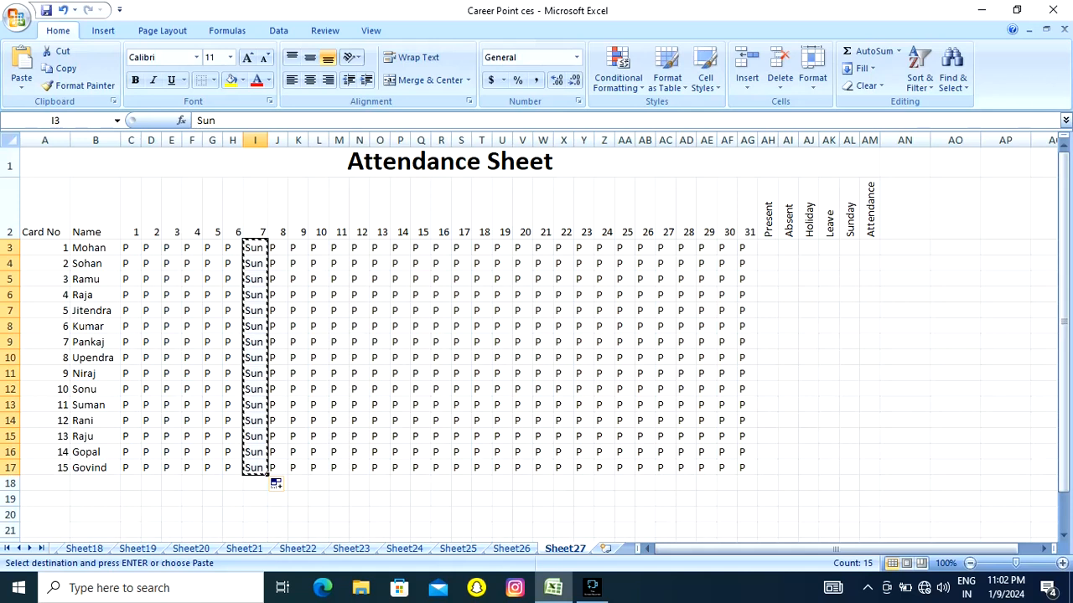
key("Right")
key("Right")
key("Right")
key("Right")
key("Right")
key("Right")
key("Right")
key("Right")
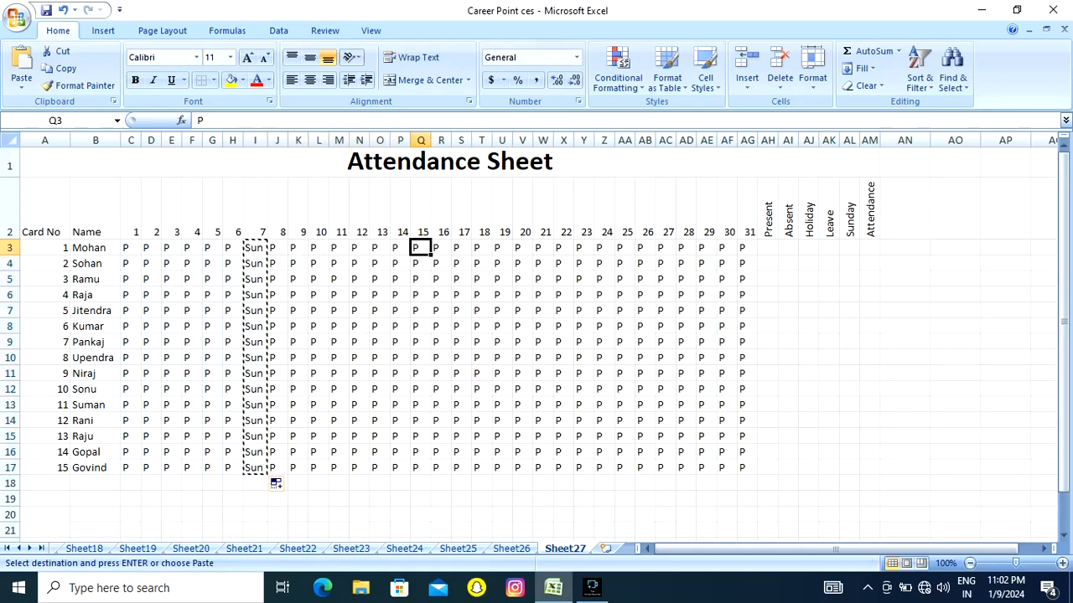
key("Left")
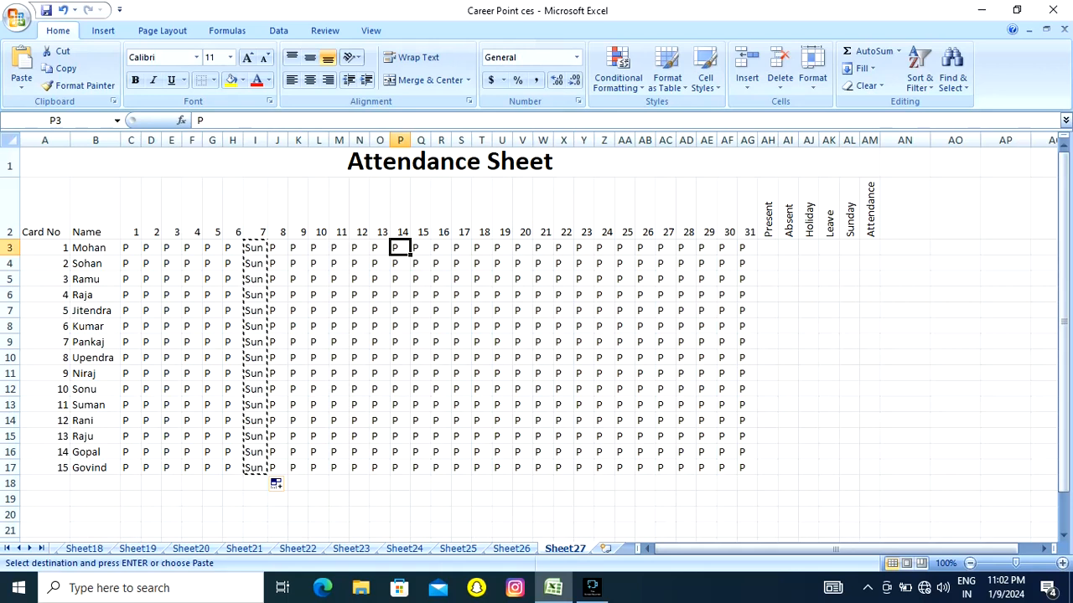
key("ctrl+v")
Step: Paste the copied Sun marks into the day 21 column, W3 to W17
key("Right")
key("Right")
key("Right")
key("Right")
key("Right")
key("Right")
key("Right")
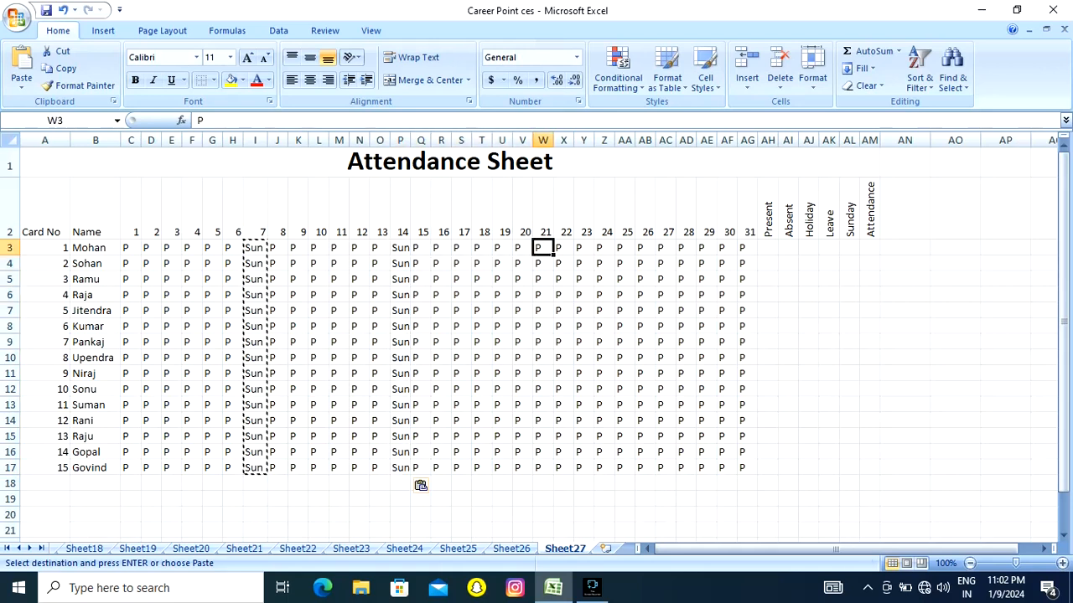
key("ctrl+v")
Step: Paste the copied Sun marks into the day 28 column, AD3 to AD17, and end the copy mode
key("Right")
key("Right")
key("Right")
key("Right")
key("Right")
key("Right")
key("Right")
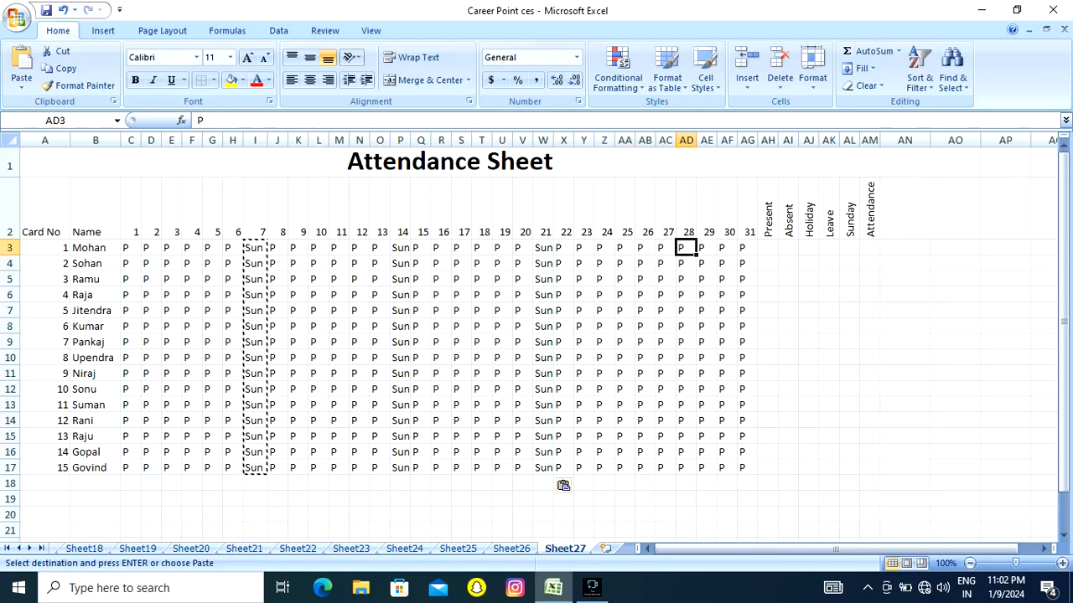
key("ctrl+v")
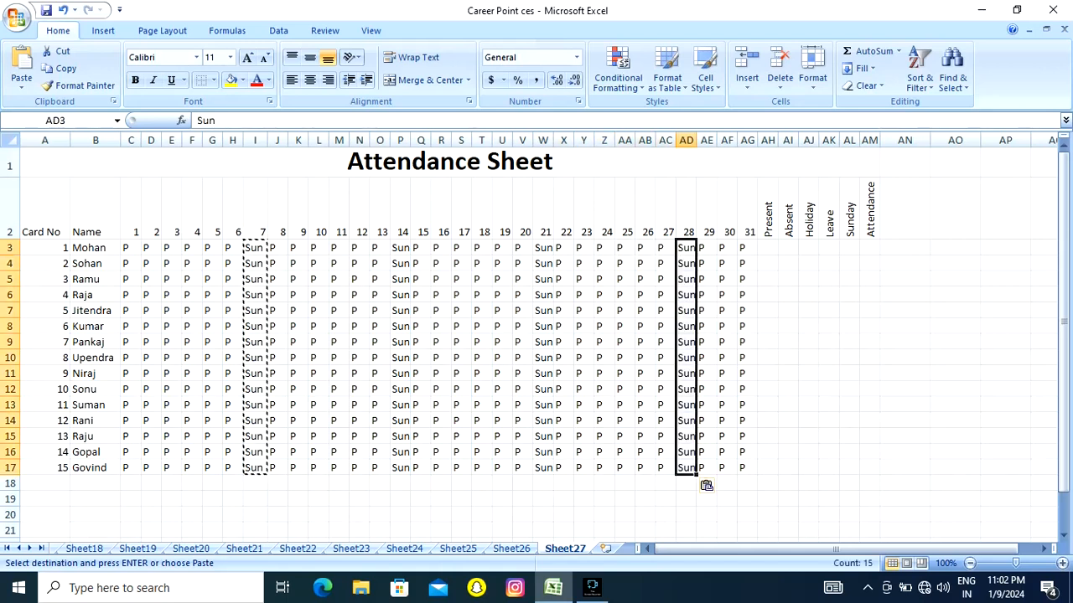
left_click(482, 358)
key("Escape")
Step: Widen the Sunday columns P, W and AD slightly so the Sun marks fit
left_click(400, 280)
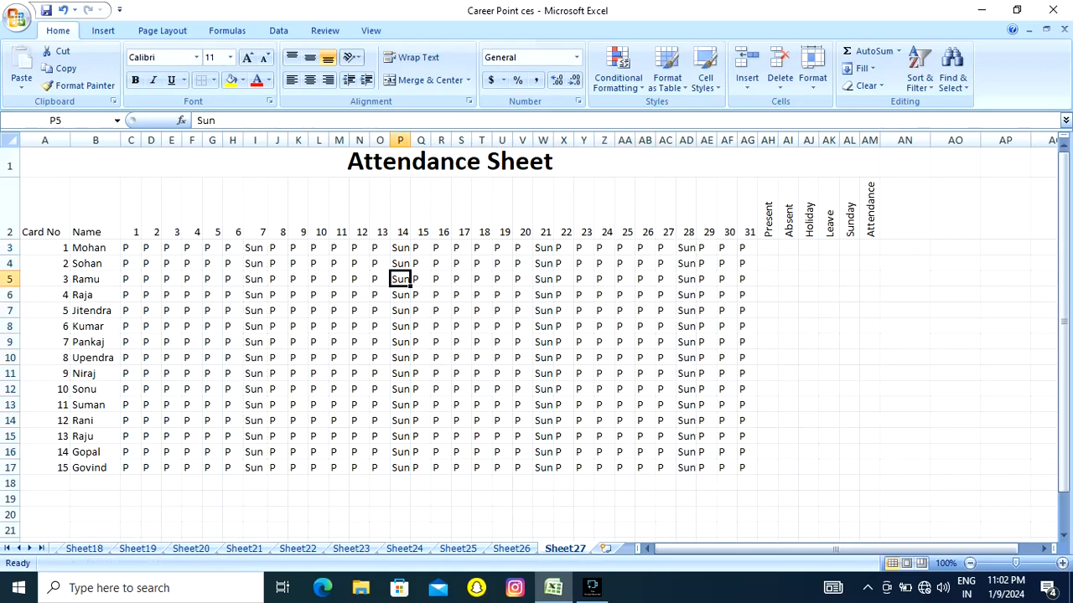
left_click_drag(410, 140, 416, 140)
left_click(548, 248)
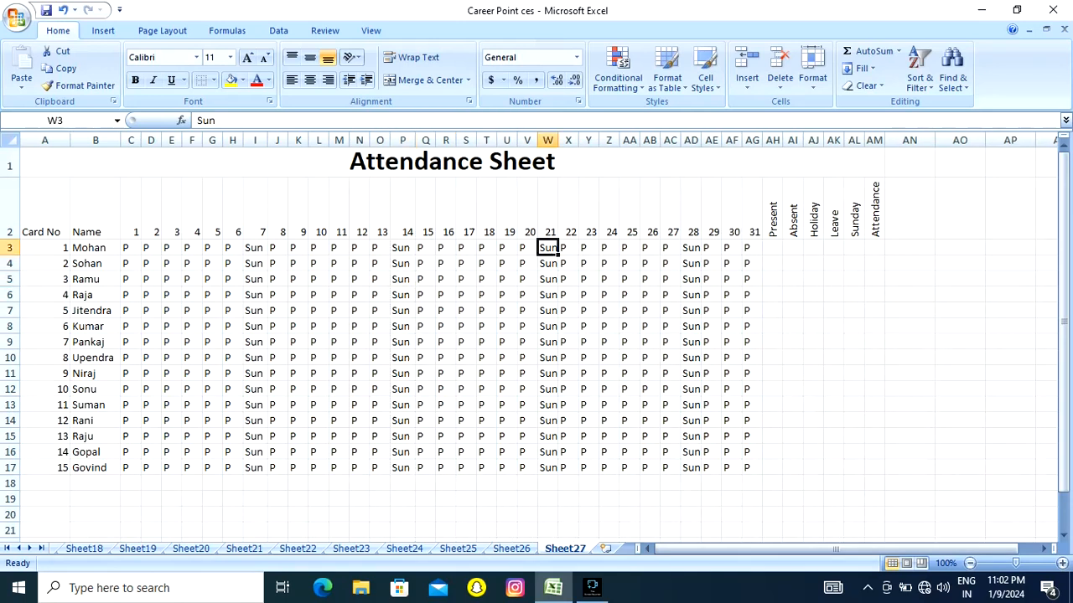
left_click_drag(558, 140, 564, 140)
left_click(697, 248)
left_click_drag(707, 140, 717, 140)
Step: Make all attendance marks in C3 to AG17 bold
left_click_drag(125, 248, 776, 472)
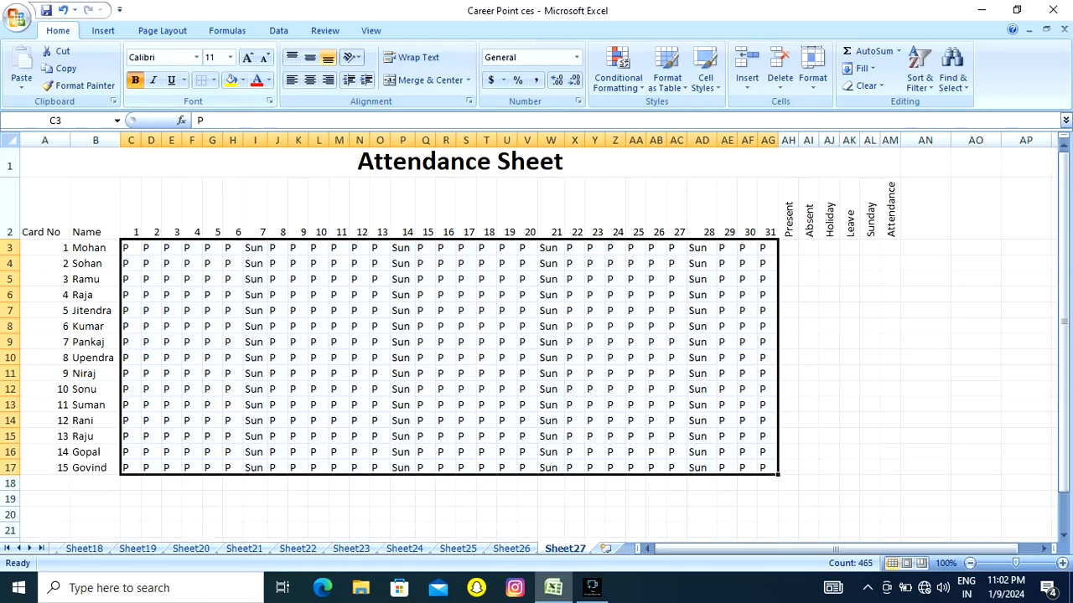
left_click(135, 80)
left_click(338, 358)
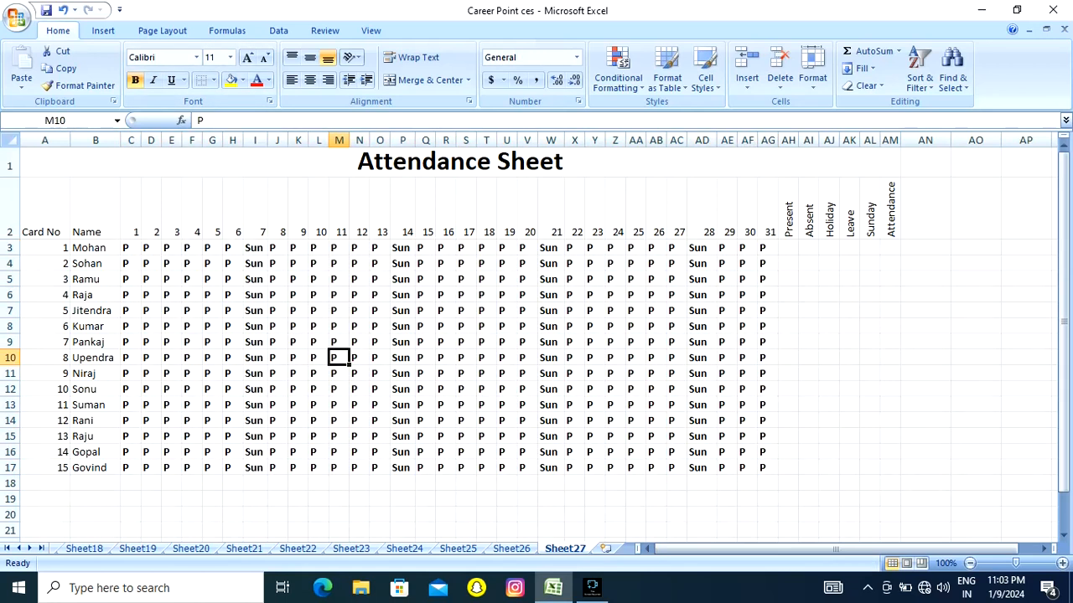
Step: Count the P marks of row 3 in the Present column with =COUNTIF(C3:AG3,"P") in AH3, and fill it down to AH17
left_click(788, 248)
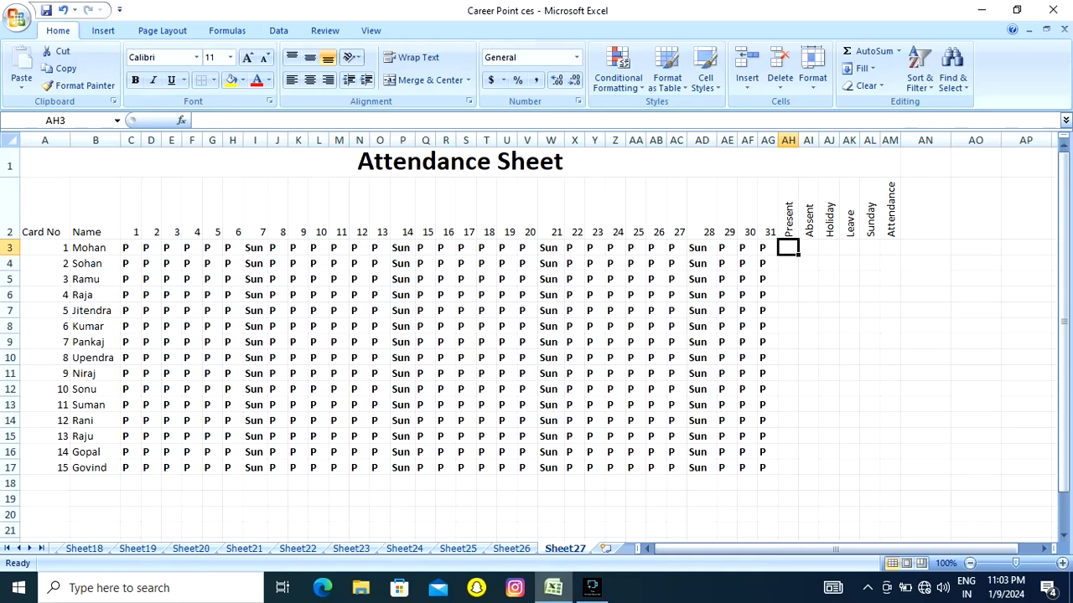
type("=cou")
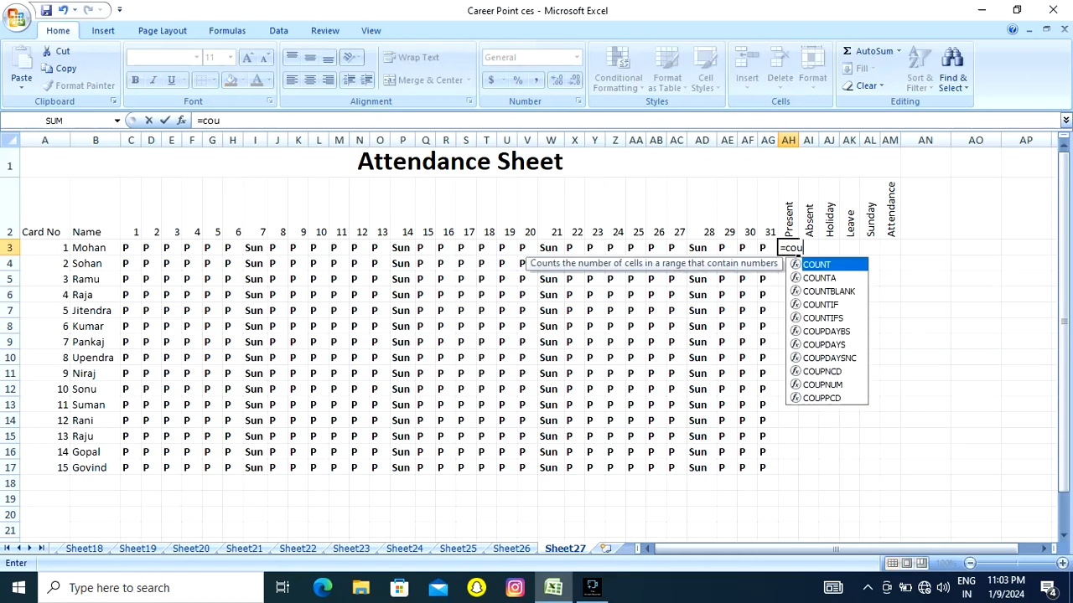
type("ntif")
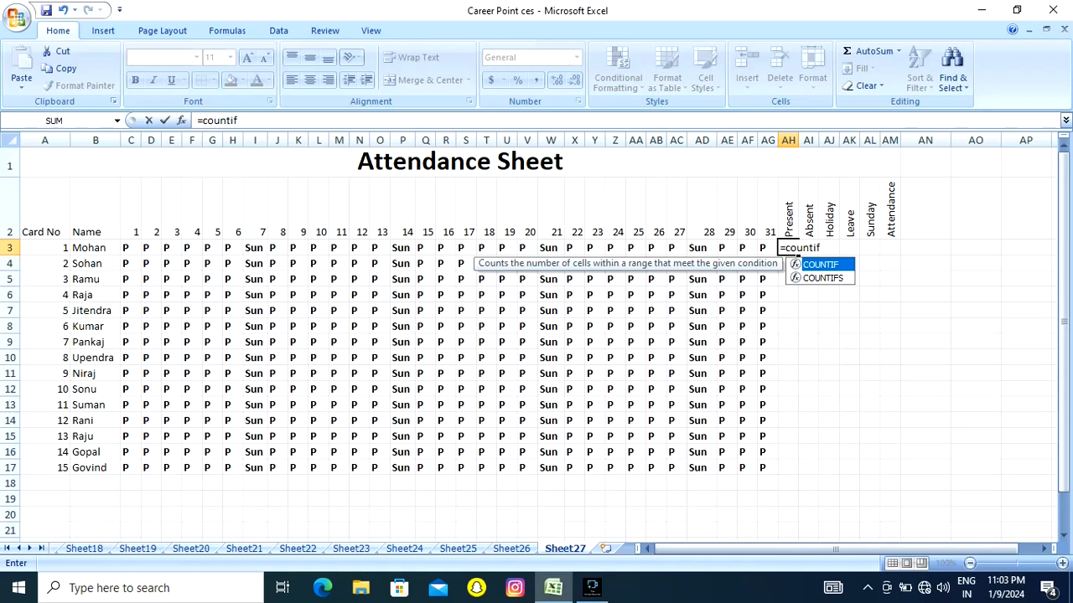
key("Tab")
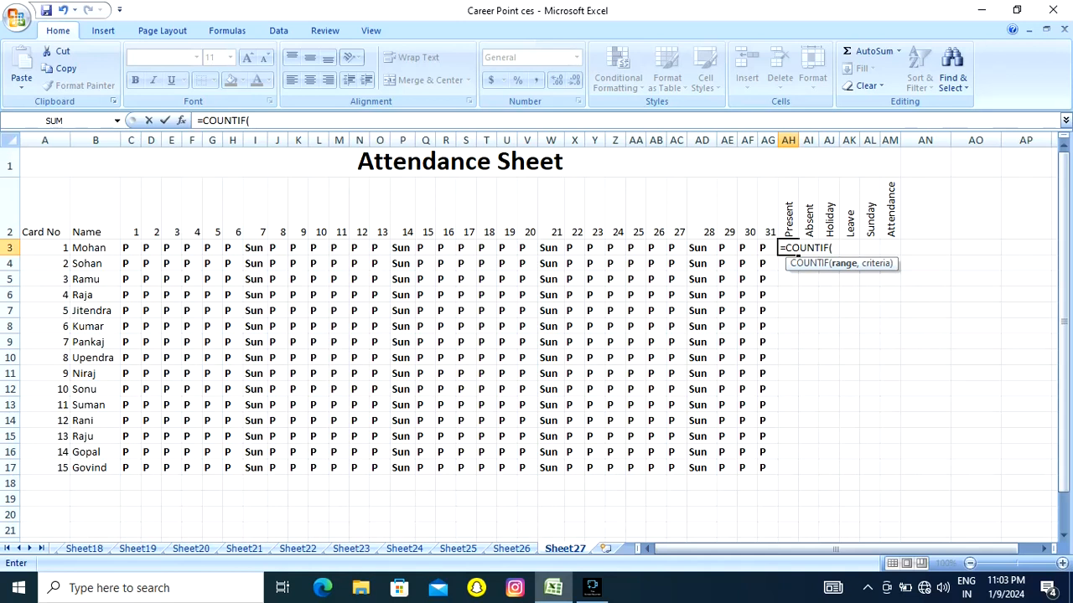
left_click(131, 248)
left_click_drag(132, 250, 767, 250)
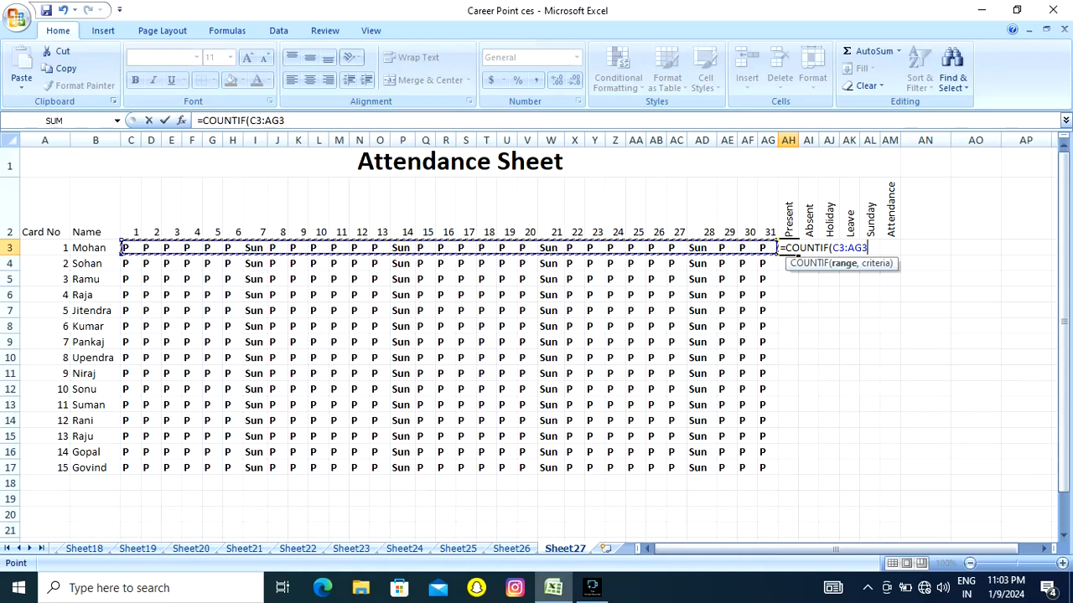
type(",\"")
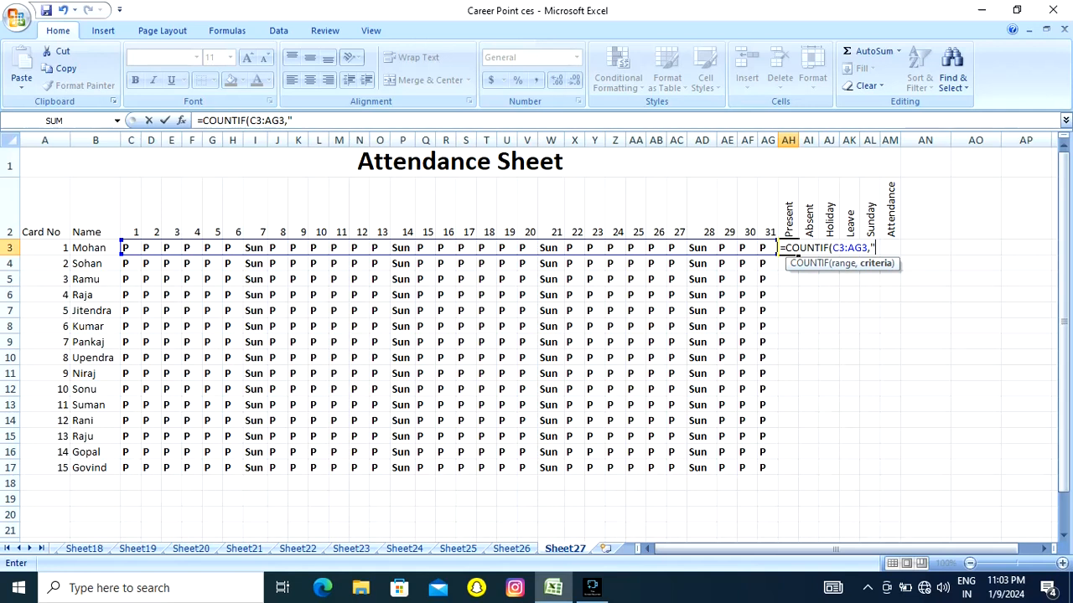
type("P\"")
key("Return")
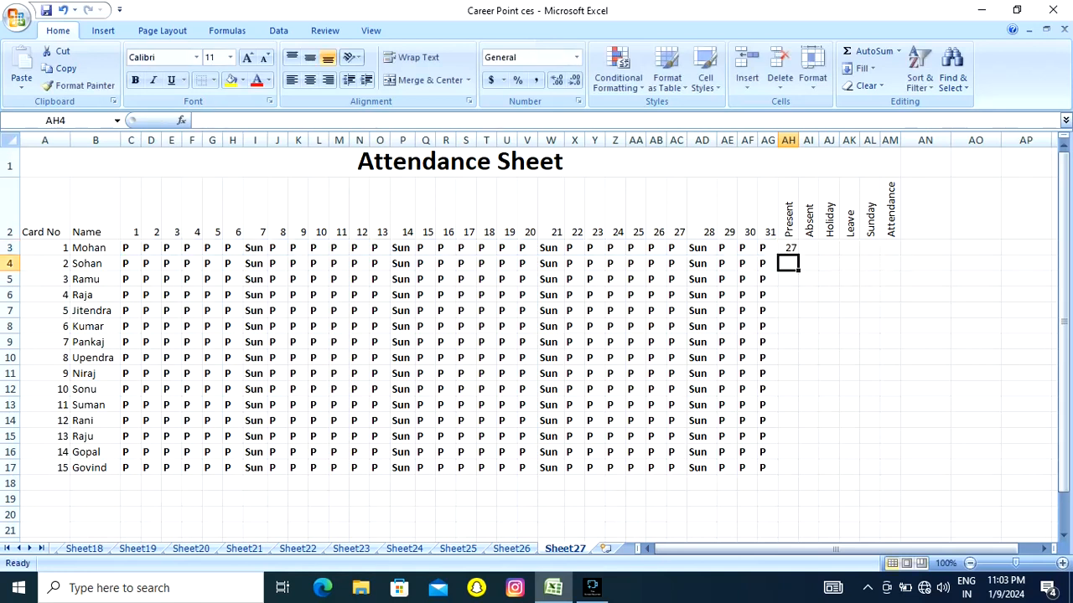
key("Up")
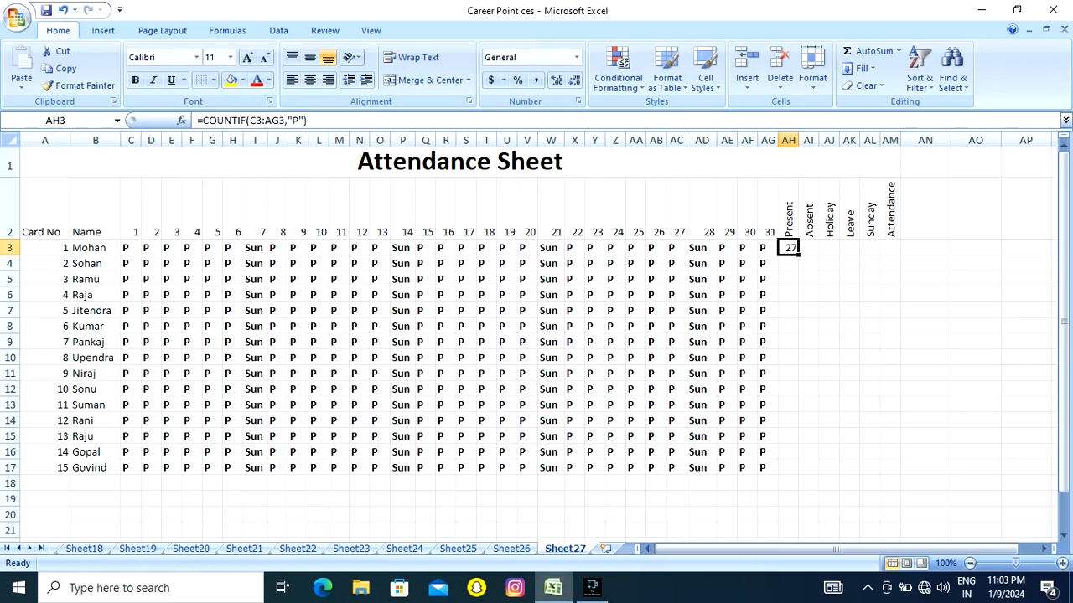
left_click_drag(798, 255, 806, 483)
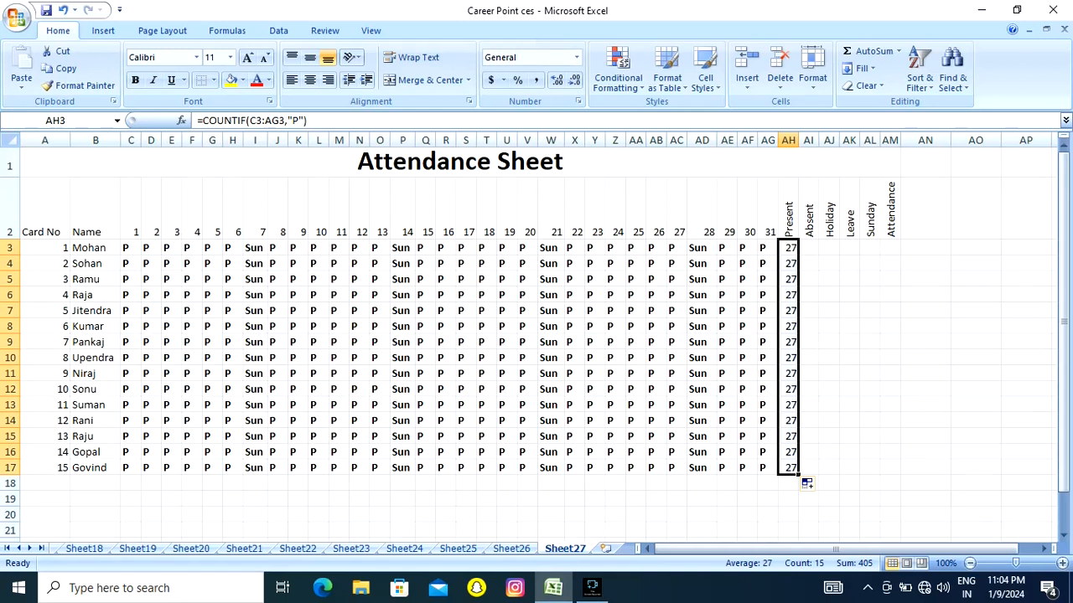
left_click(789, 248)
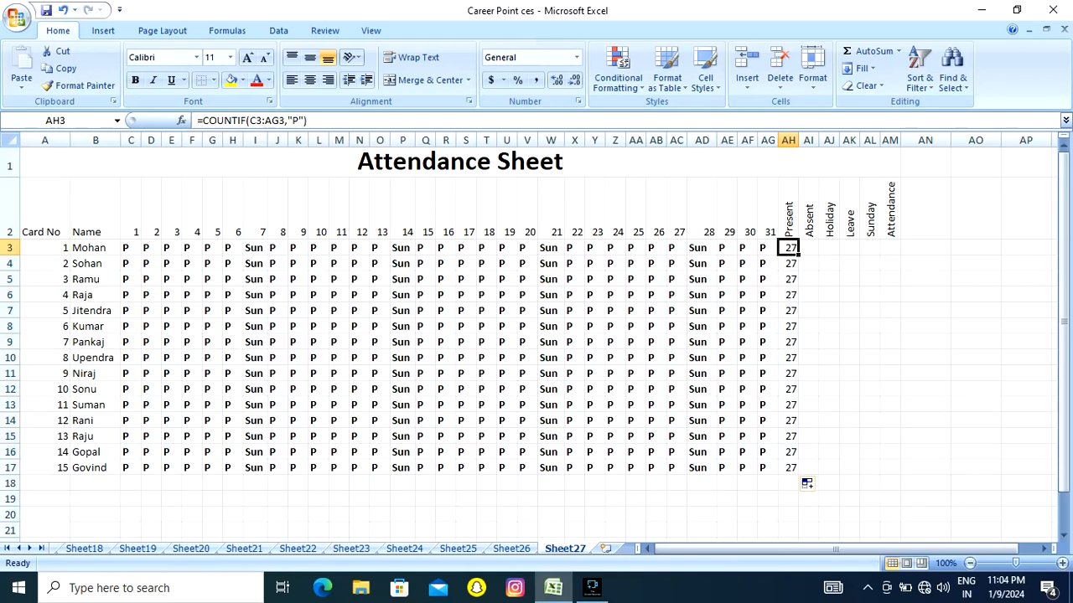
Step: Enter =COUNTIF(C3:AG3,"A") in the Absent column at AI3 and fill the formula down to AI17
left_click(809, 249)
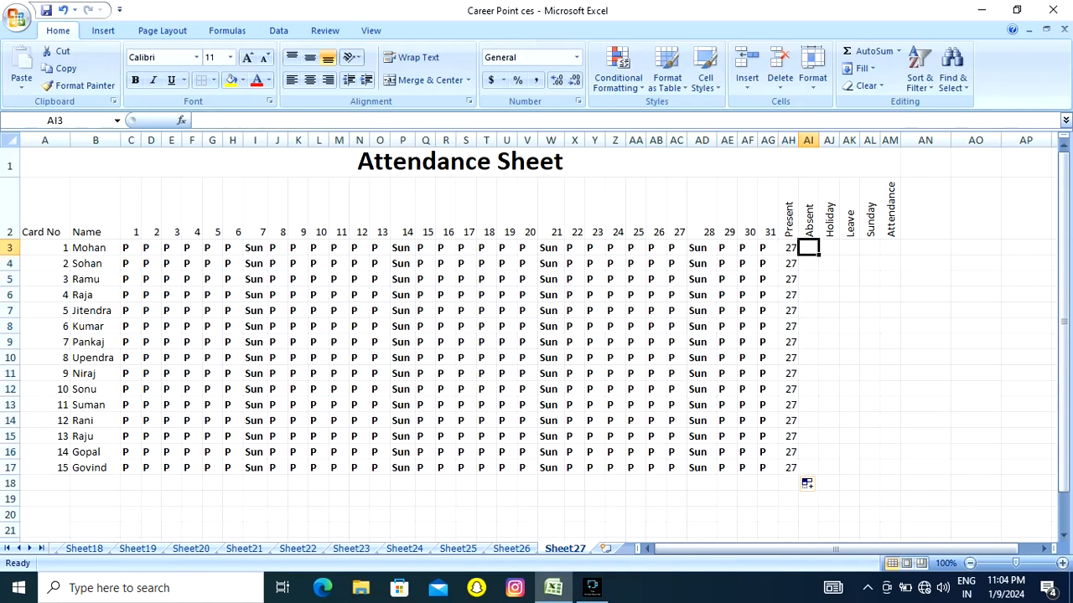
type("=countif")
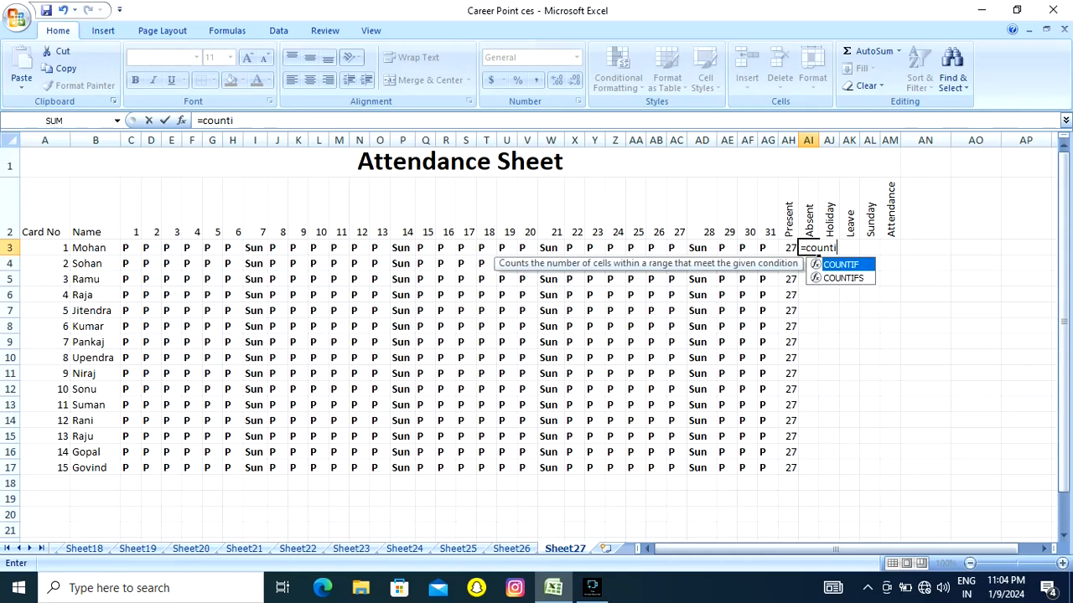
key("Tab")
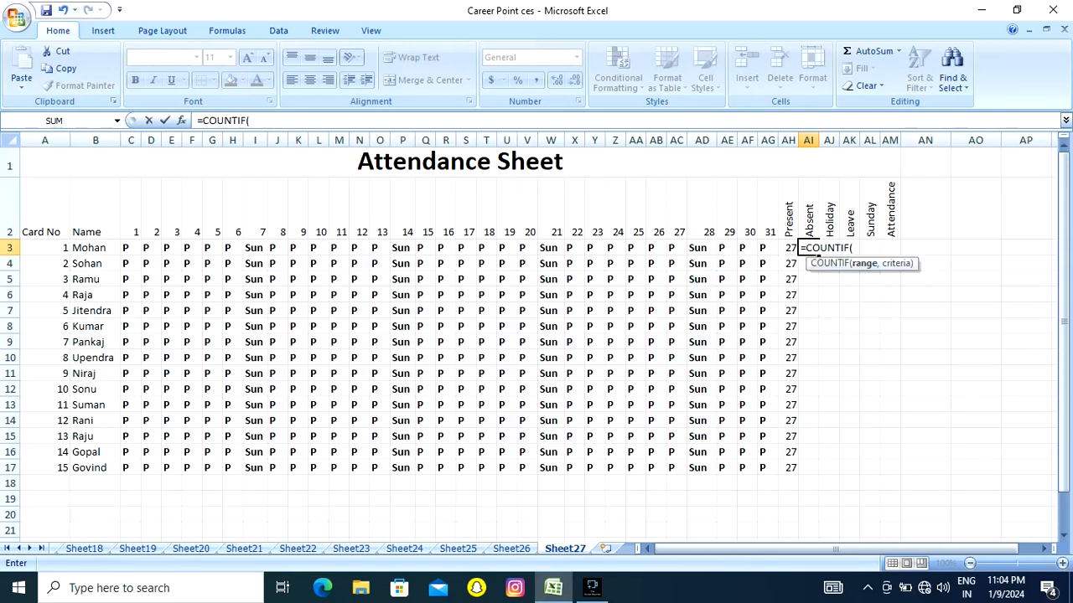
left_click_drag(131, 248, 773, 250)
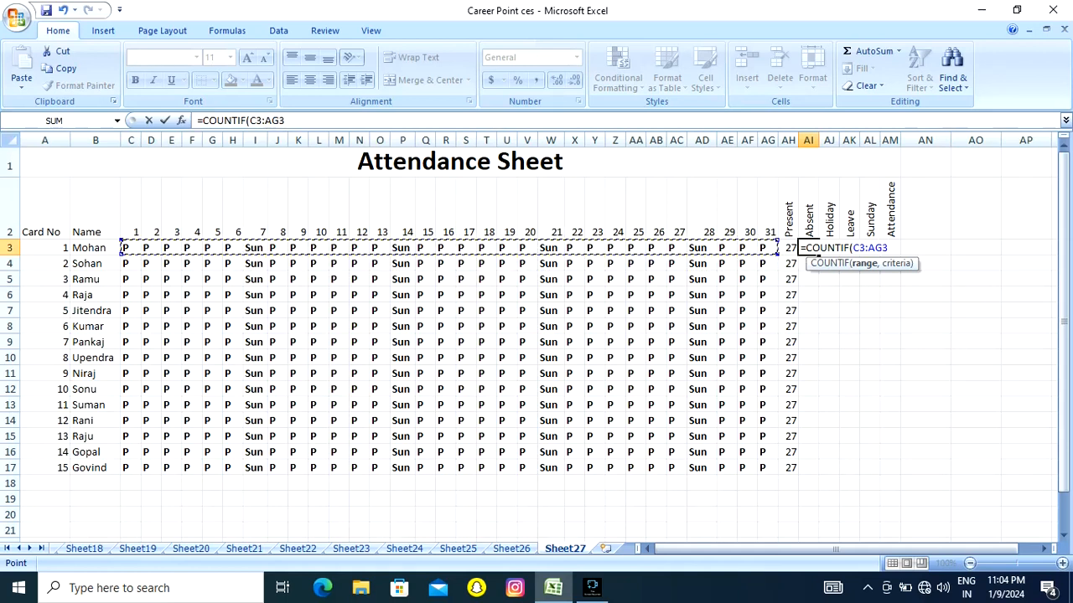
type(",\"")
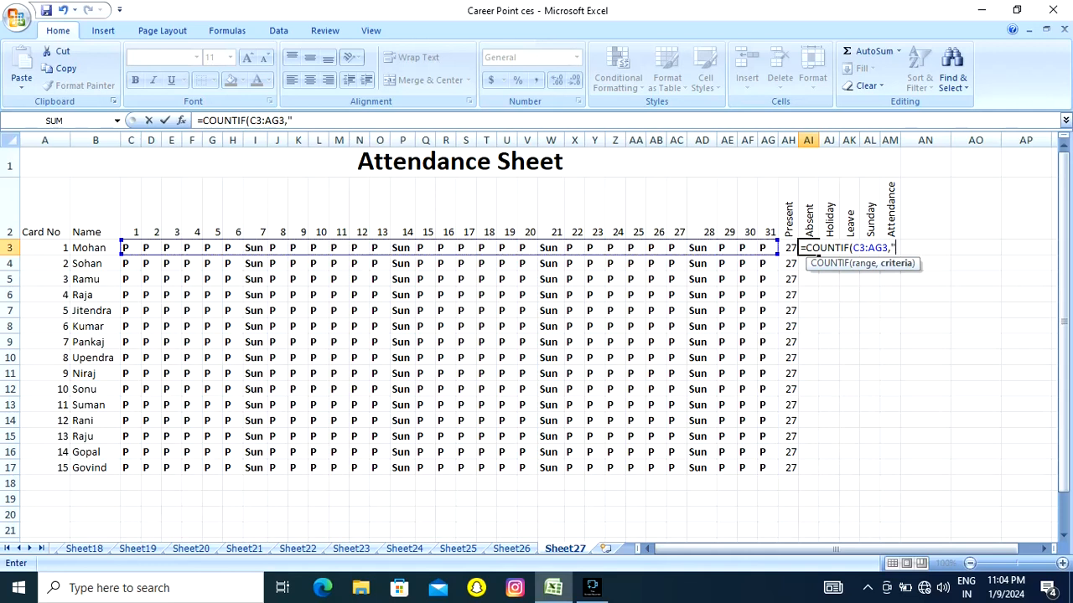
type("A\"")
key("Return")
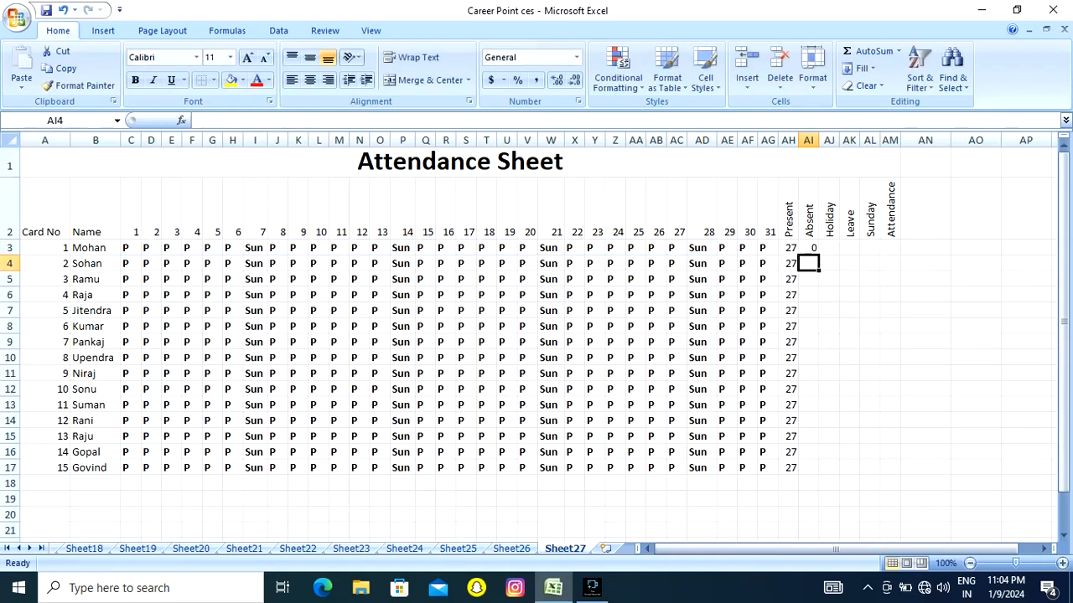
key("Up")
left_click_drag(819, 255, 815, 473)
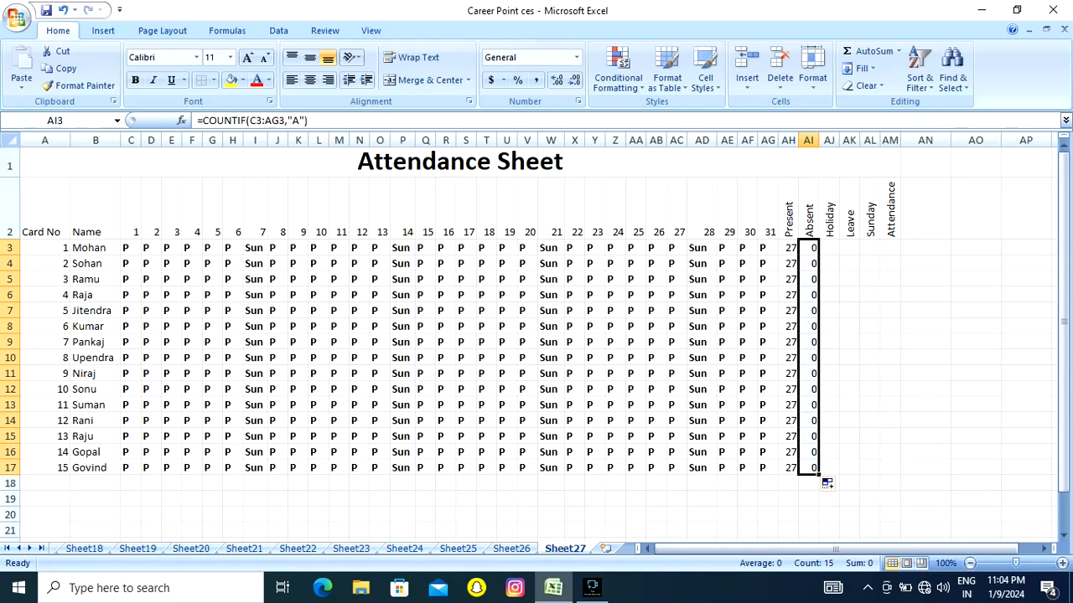
Step: Enter =COUNTIF(C3:AG3,"H") in the Holiday column at AJ3 and fill the formula down to AJ17
left_click(829, 248)
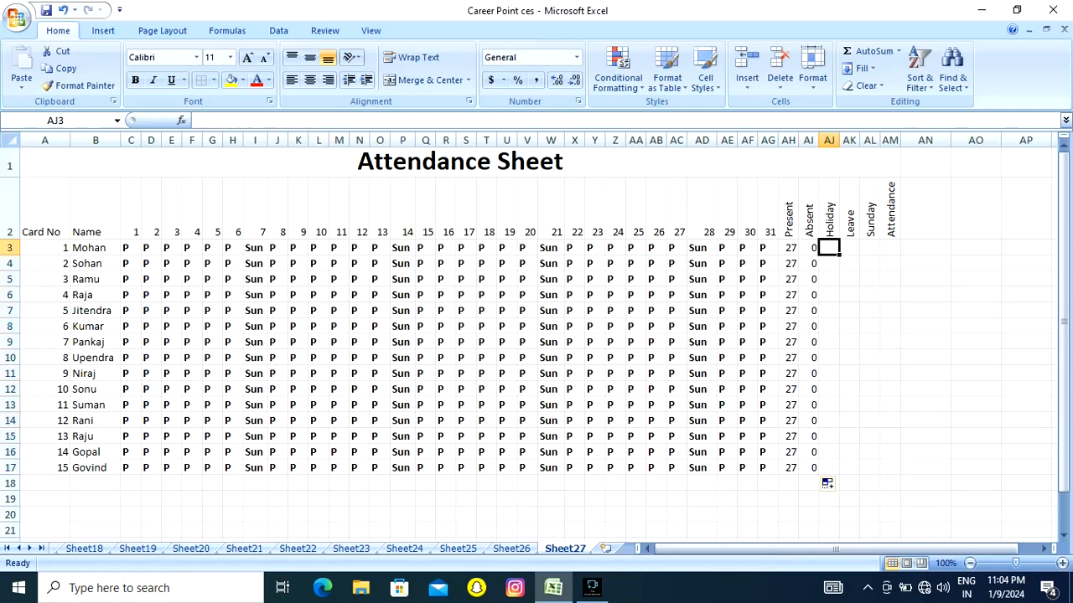
type("=coun")
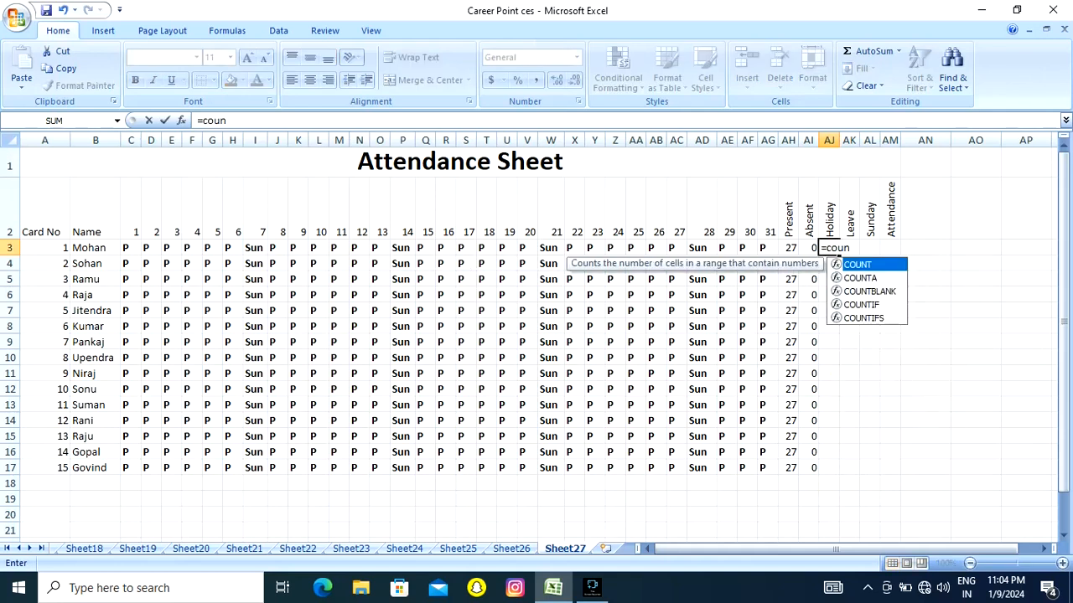
type("tif")
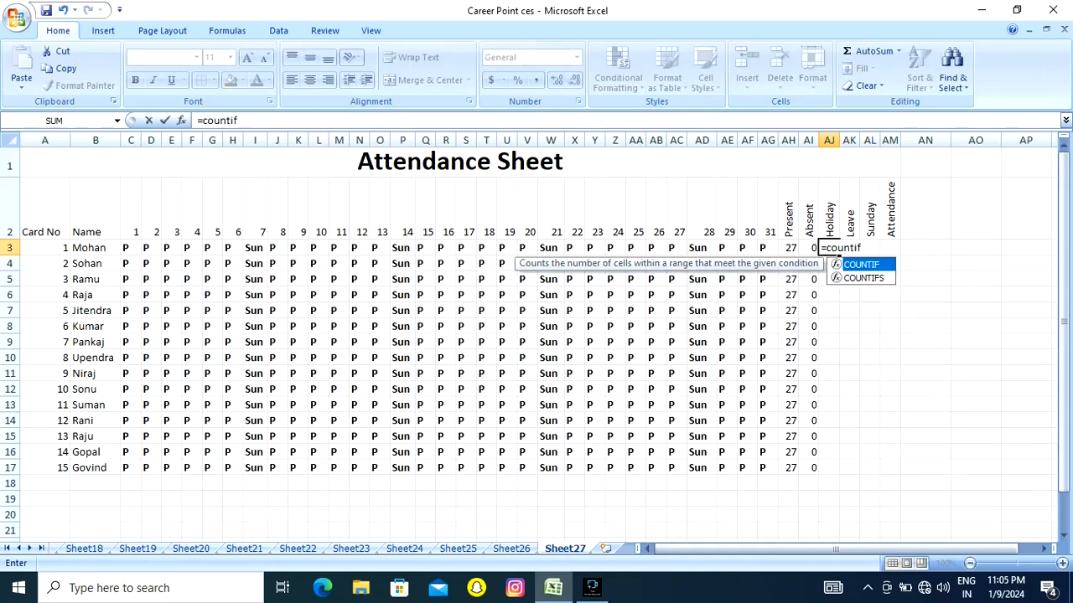
key("Tab")
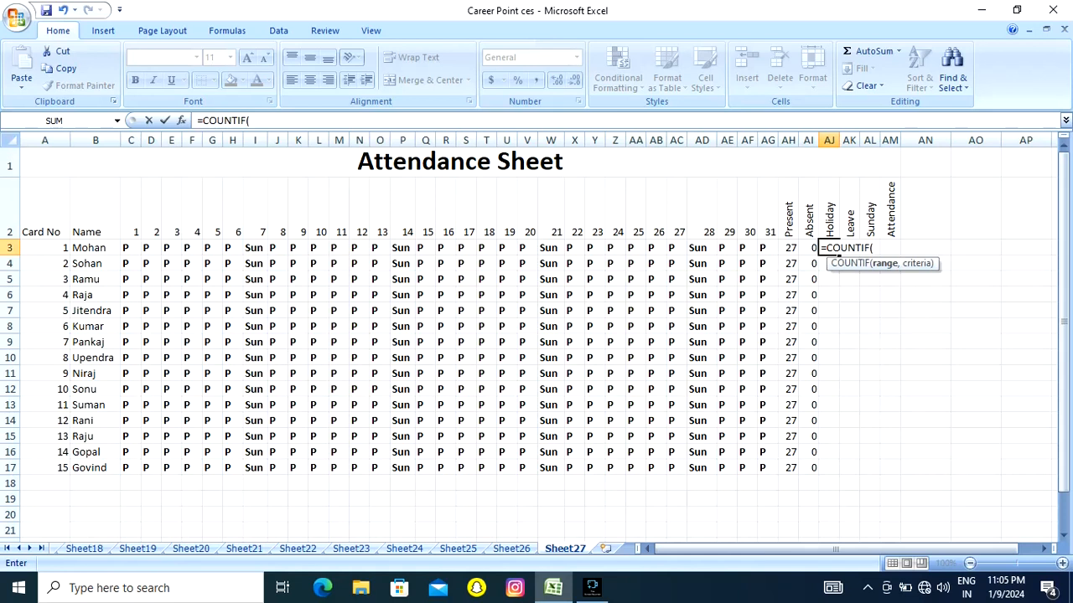
left_click_drag(125, 248, 773, 250)
type(",\"")
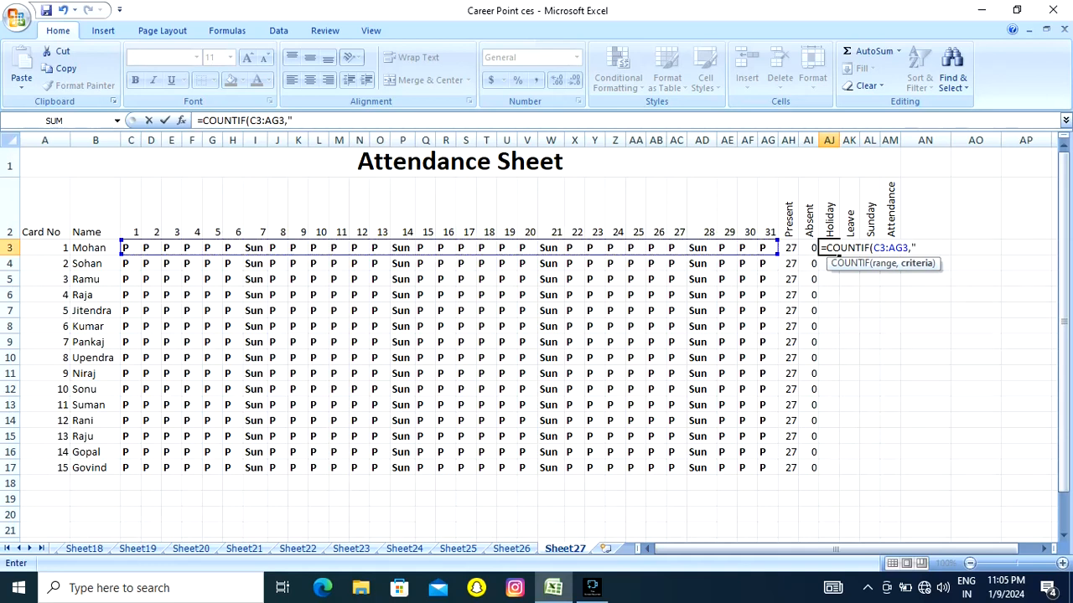
type("H\")")
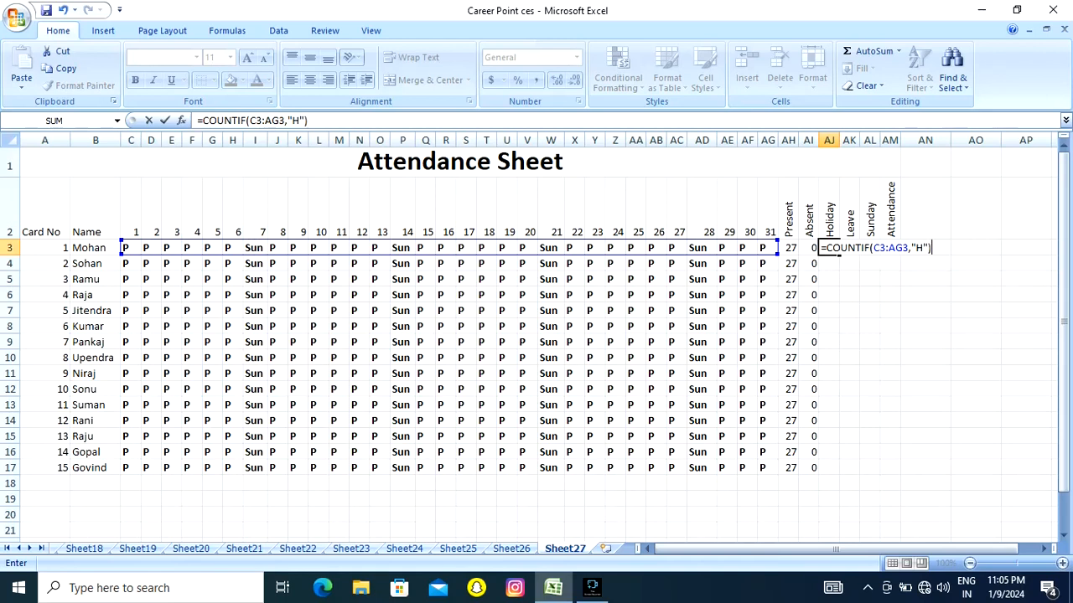
key("Return")
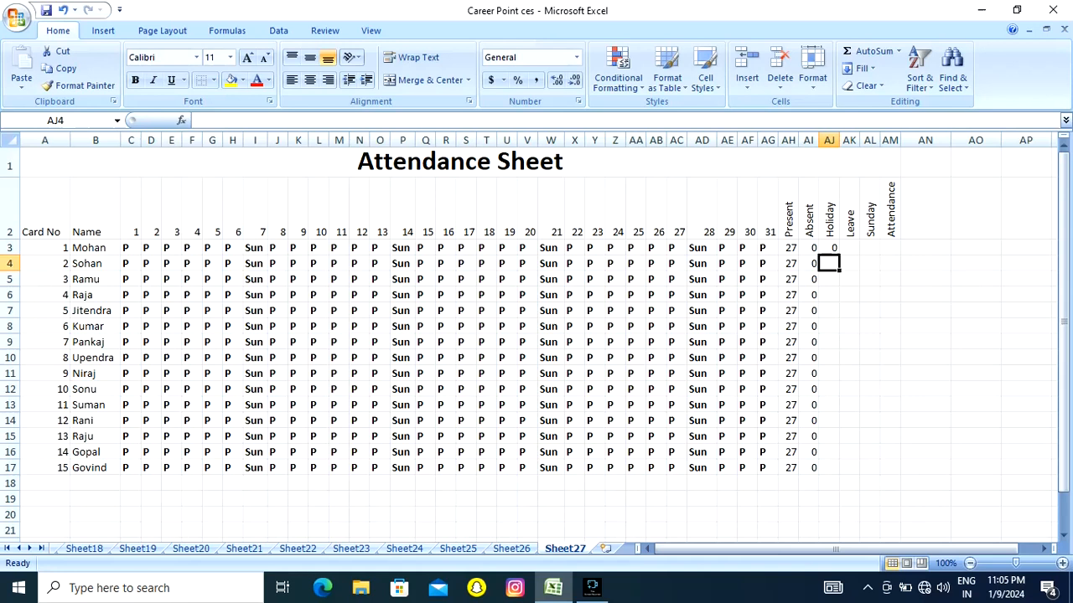
left_click(829, 248)
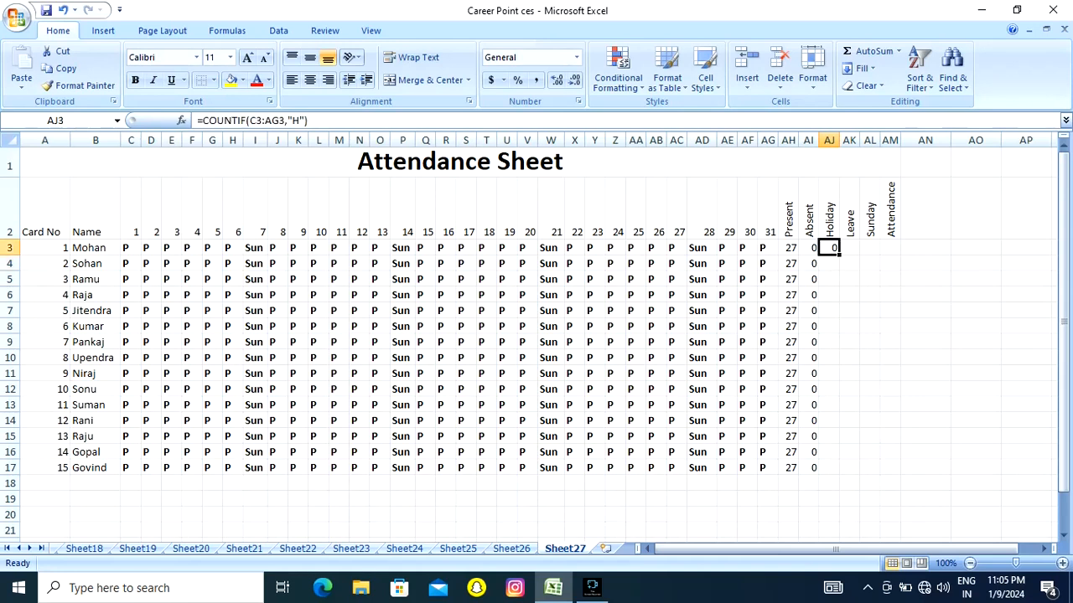
left_click_drag(839, 256, 838, 471)
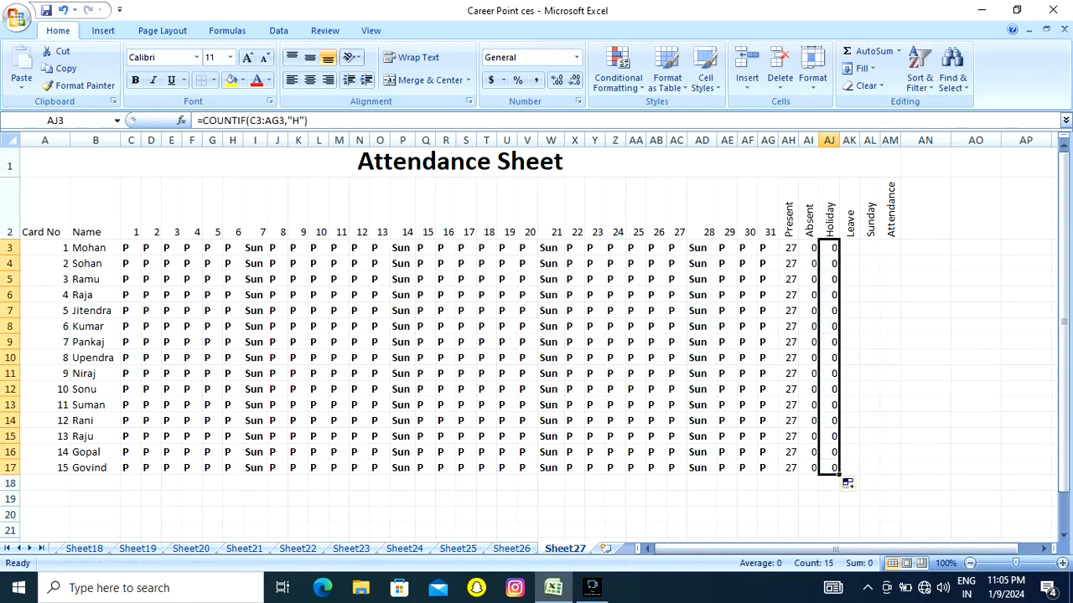
Step: Enter =COUNTIF(C3:AG3,"L") in the Leave column at AK3, fill it down to AK17 and deselect the range
left_click(849, 249)
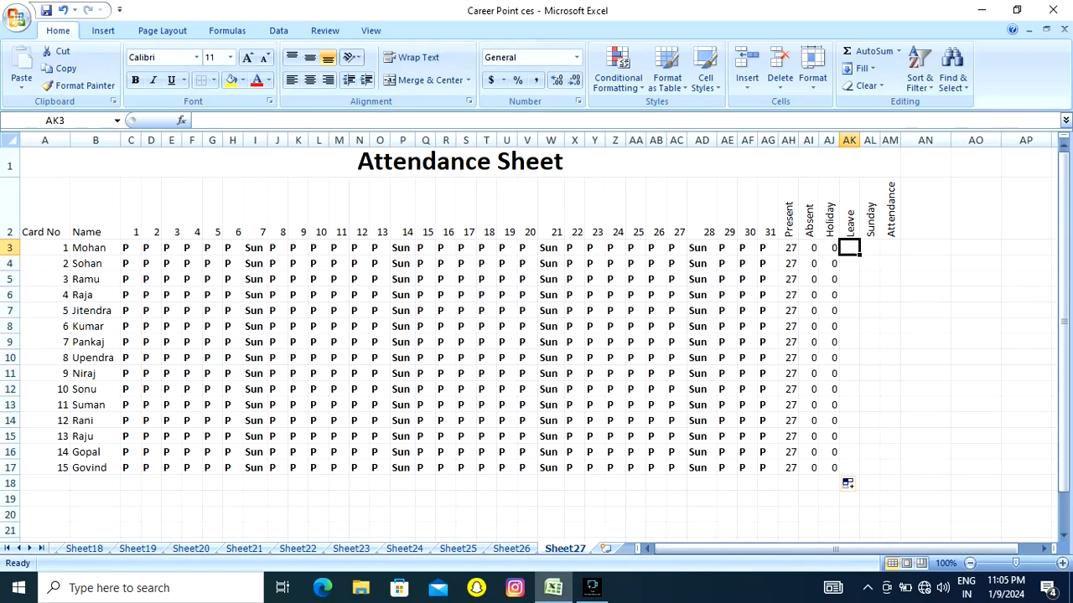
type("=")
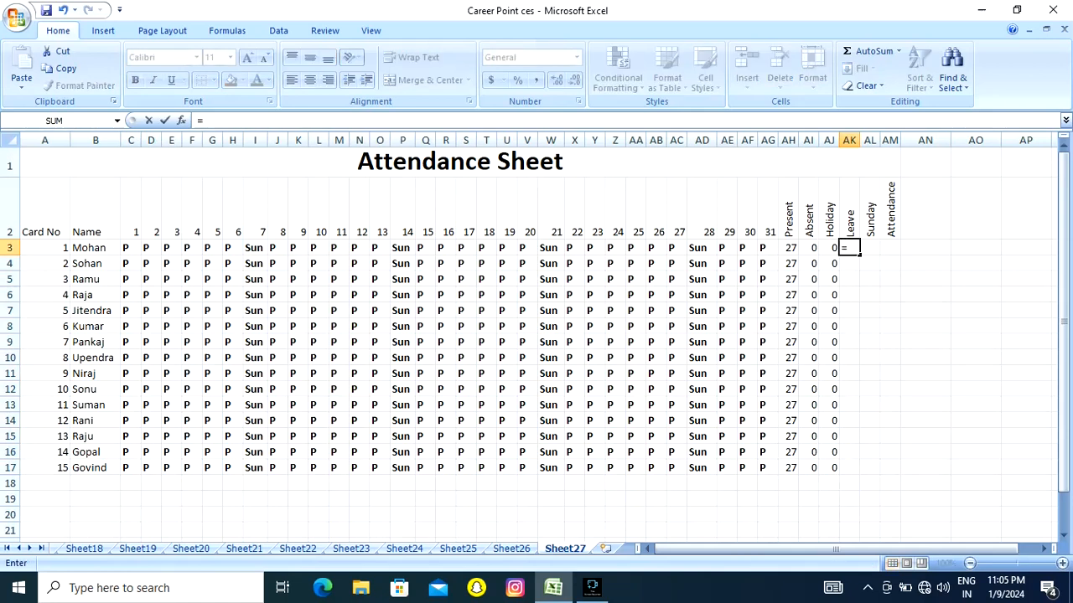
type("countif")
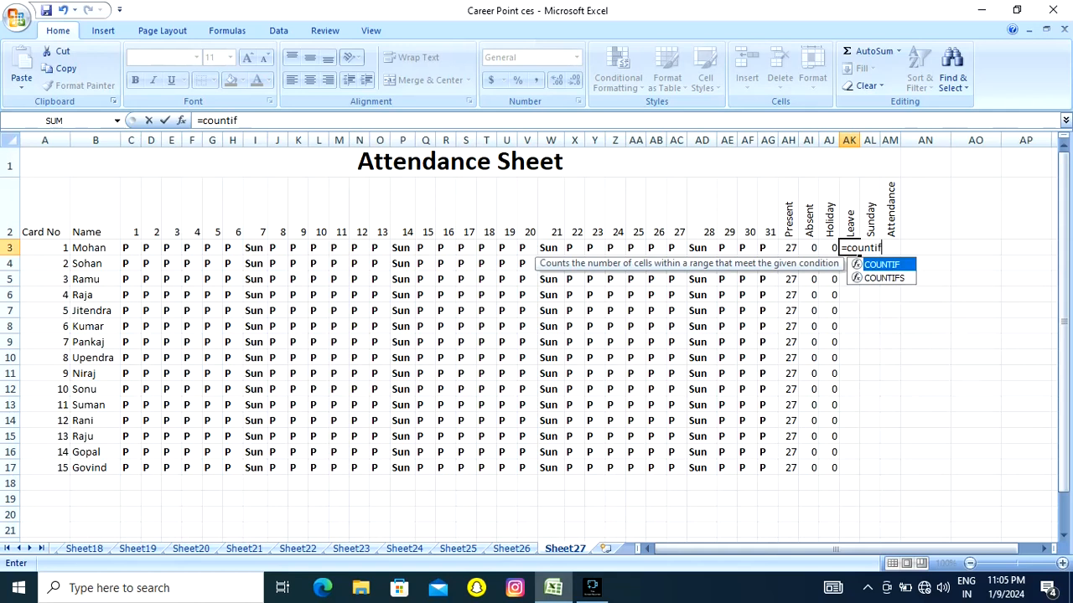
key("Tab")
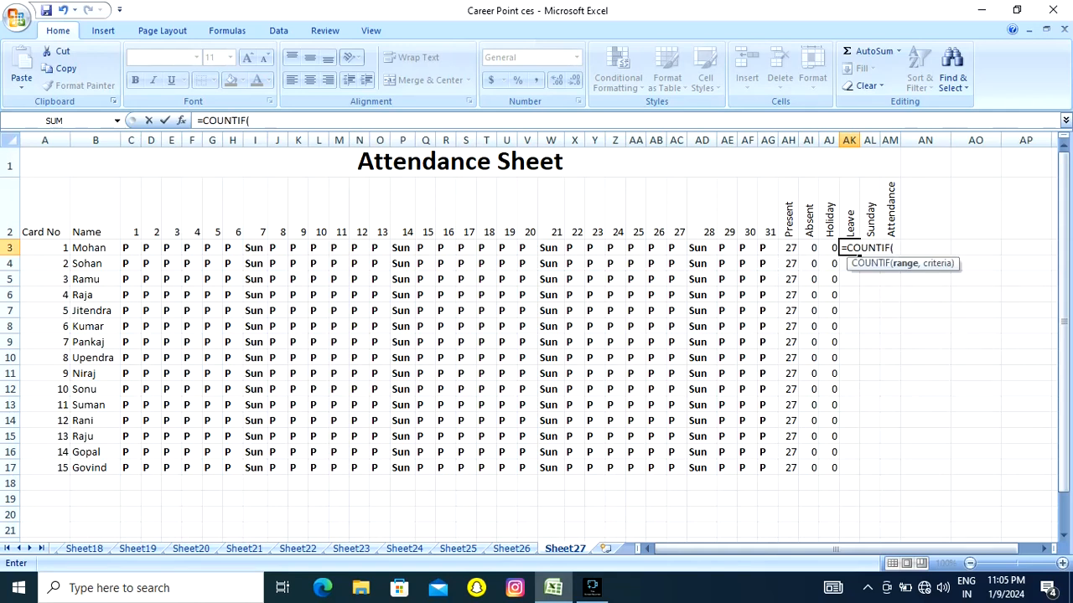
left_click_drag(125, 248, 775, 251)
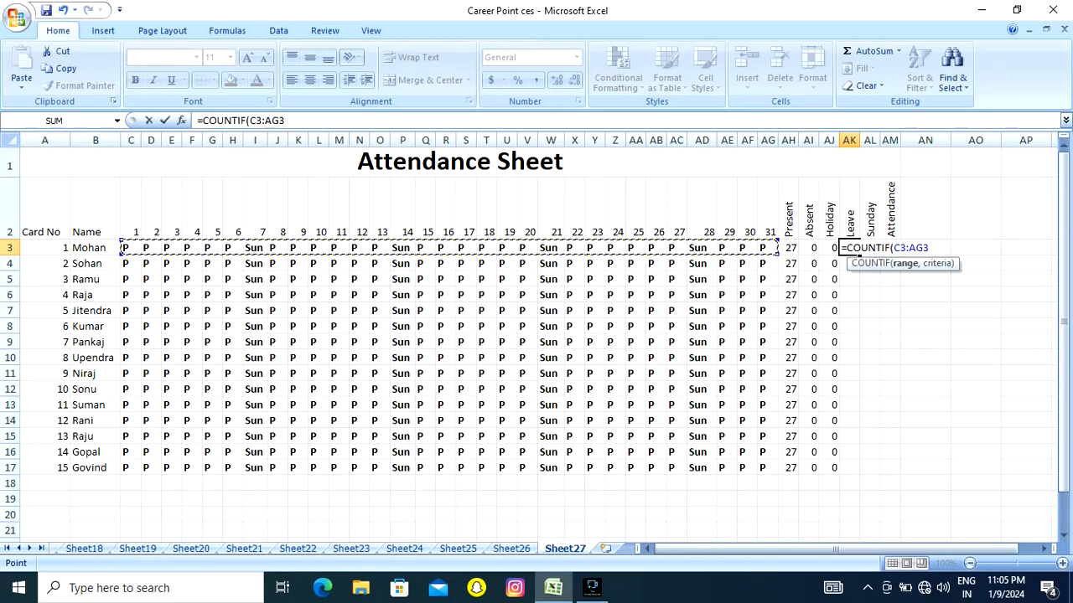
type(",\"")
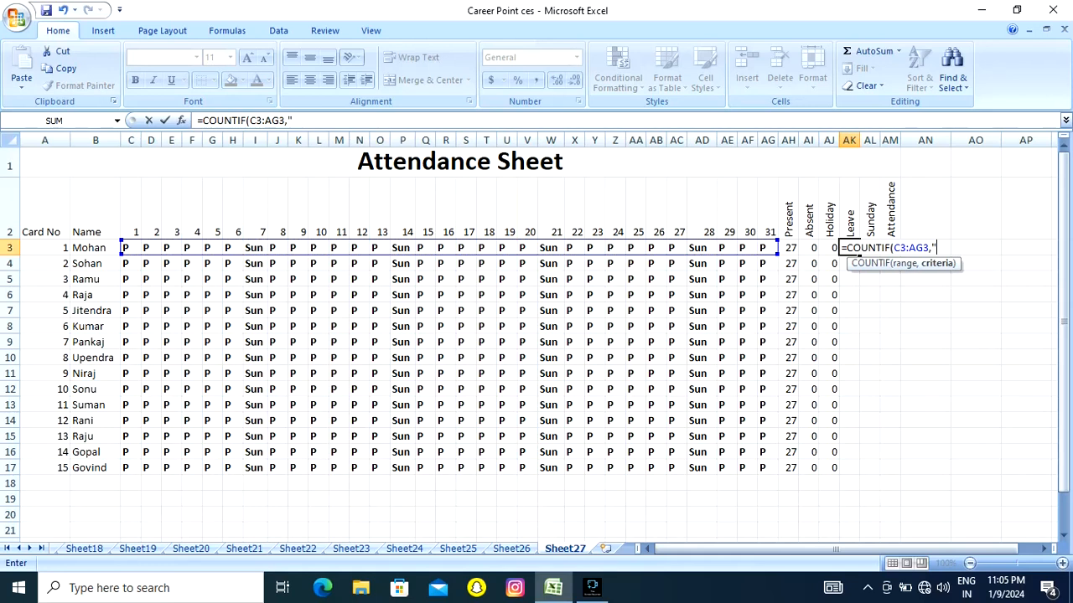
type("L\")")
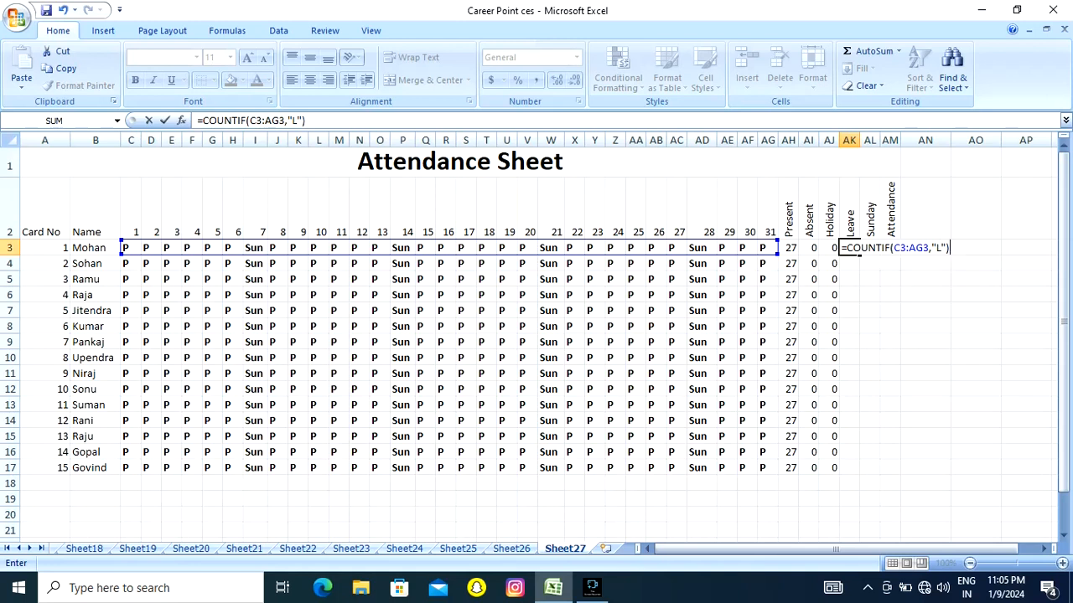
key("Return")
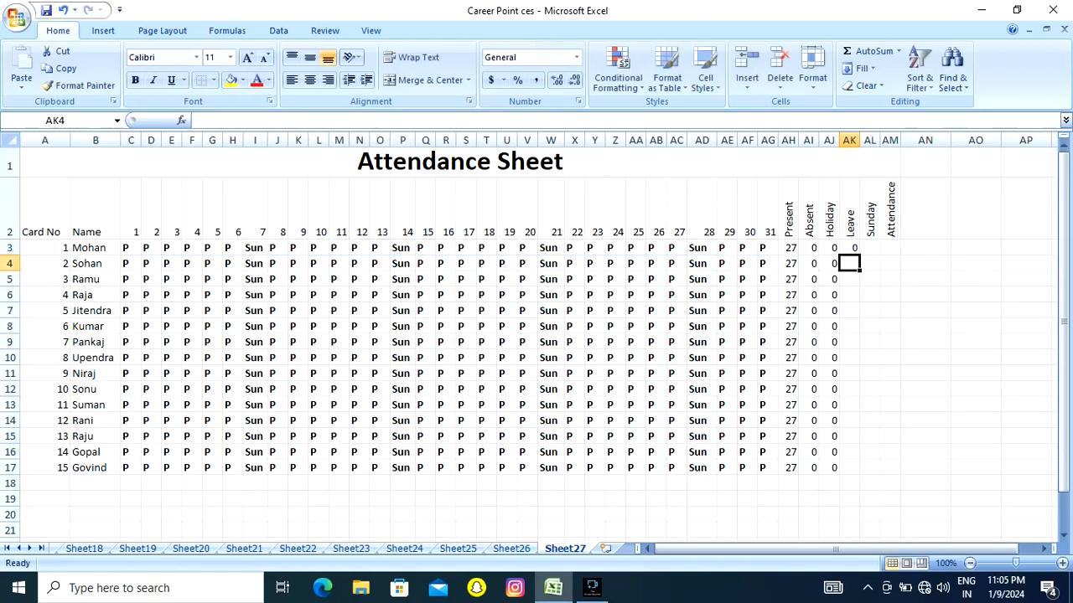
key("Up")
left_click_drag(859, 255, 854, 471)
left_click(636, 373)
left_click(550, 390)
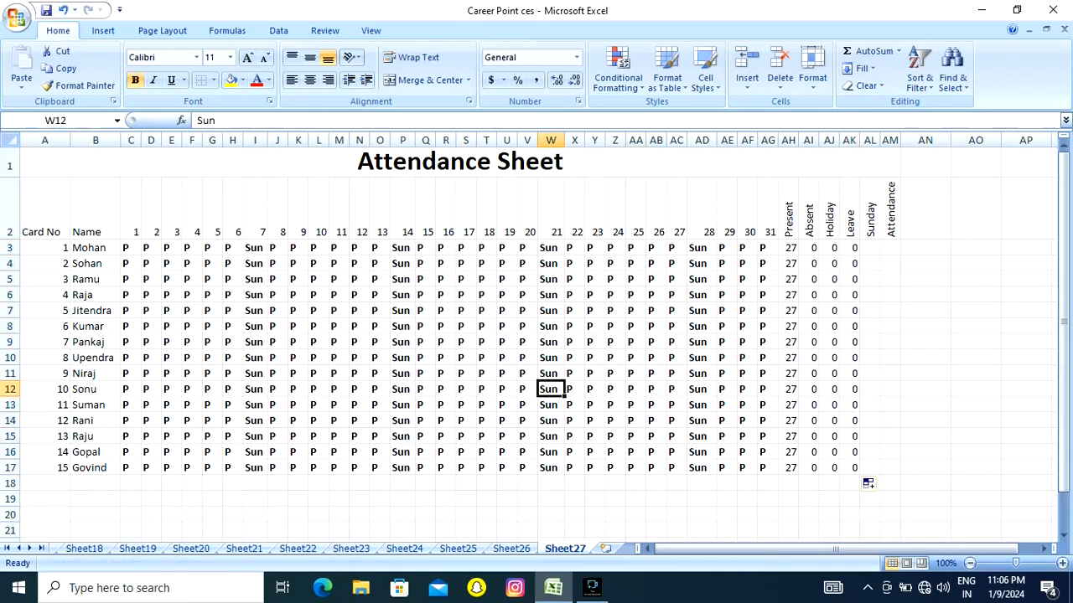
Step: Enter =COUNTIF(C3:AG3,"Sun") in the Sunday column at AL3
left_click(869, 248)
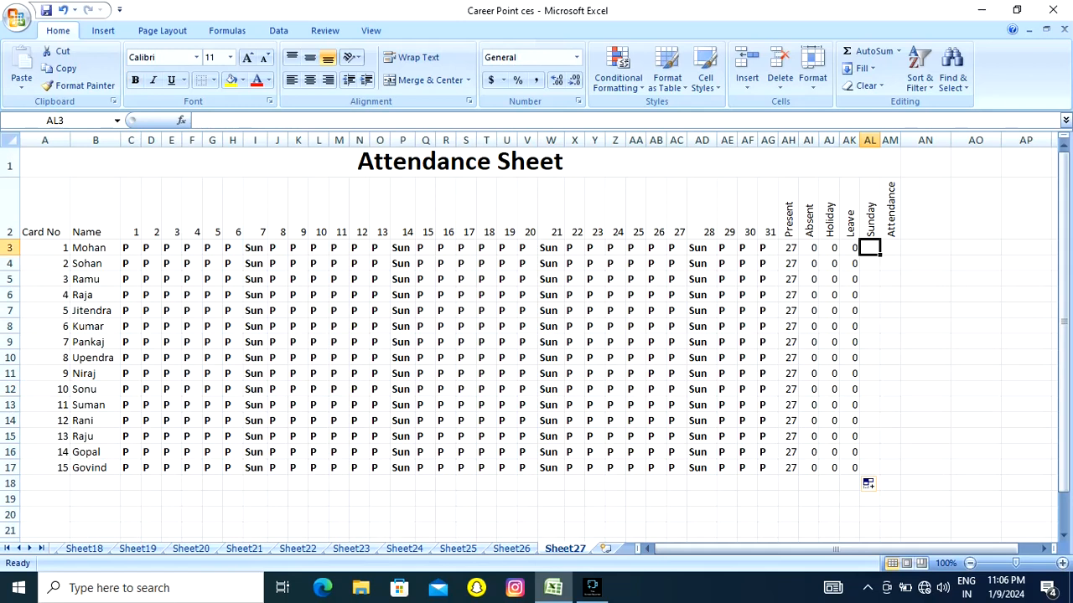
type("=")
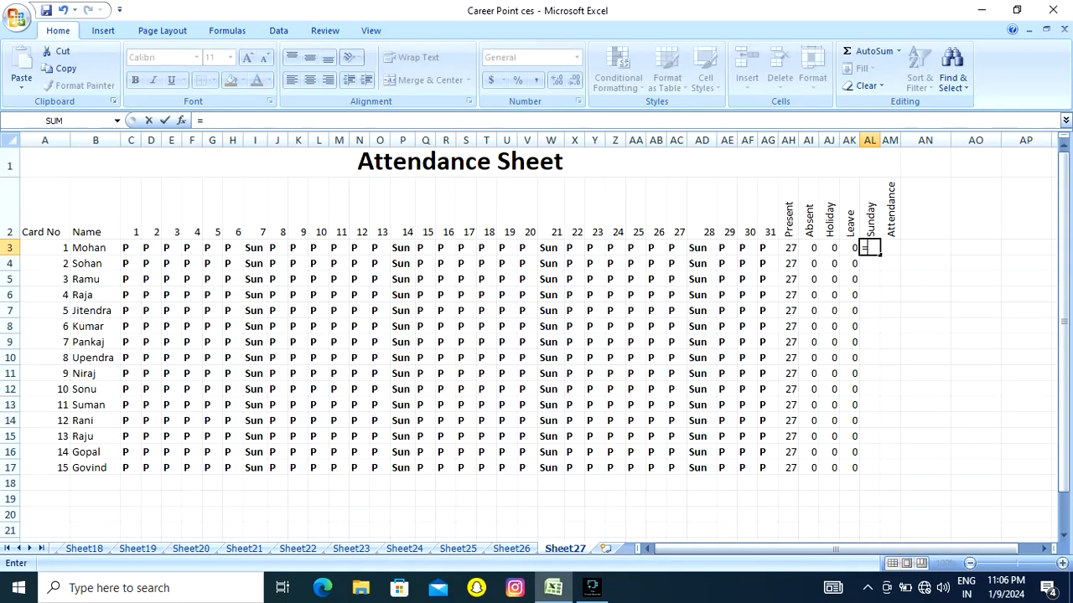
type("coun")
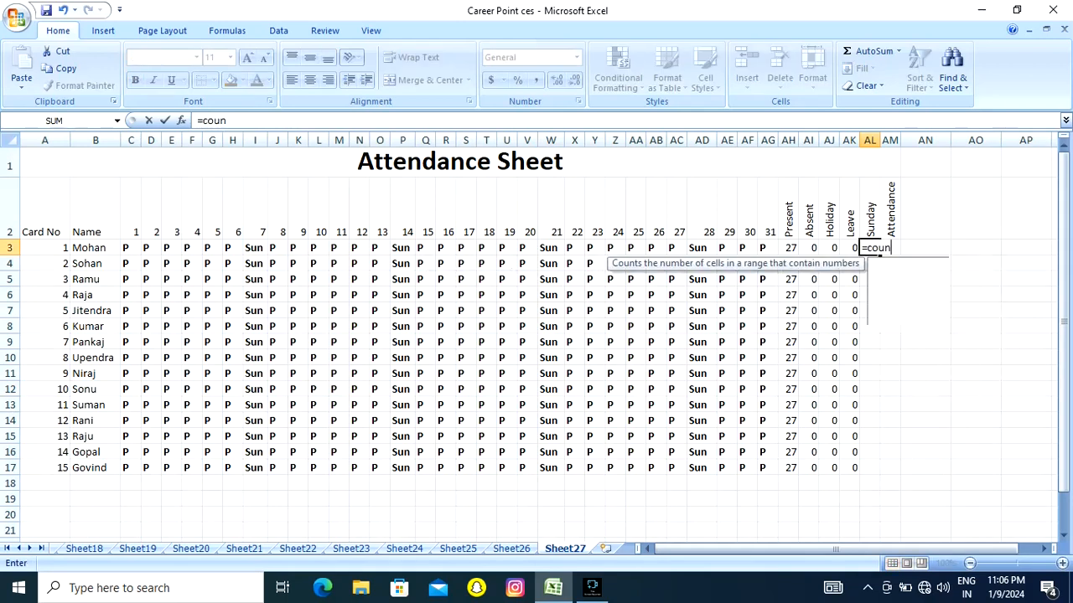
type("tif")
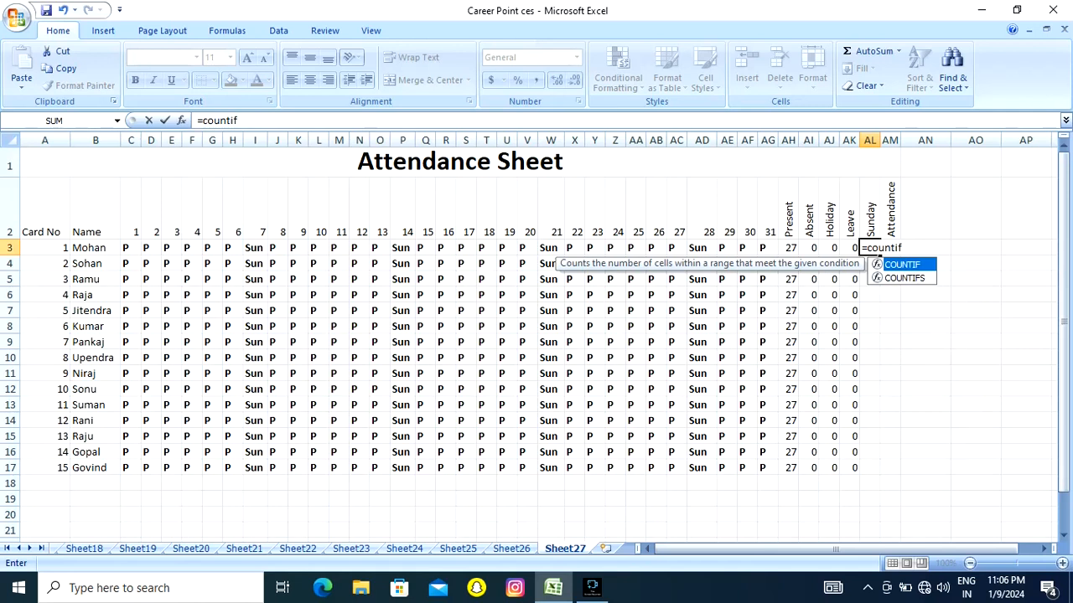
key("Tab")
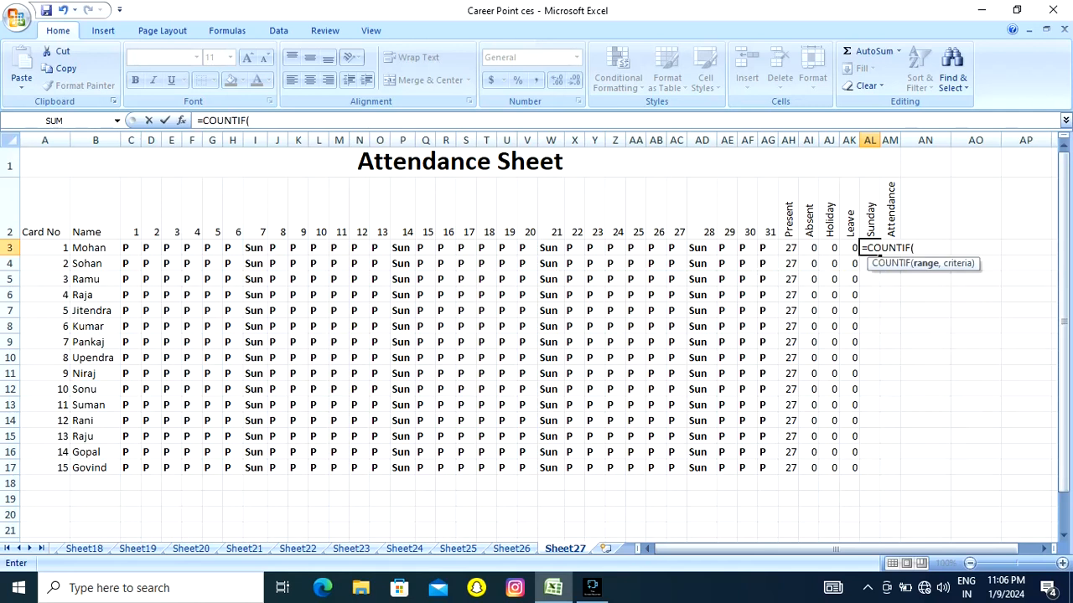
left_click_drag(126, 248, 772, 249)
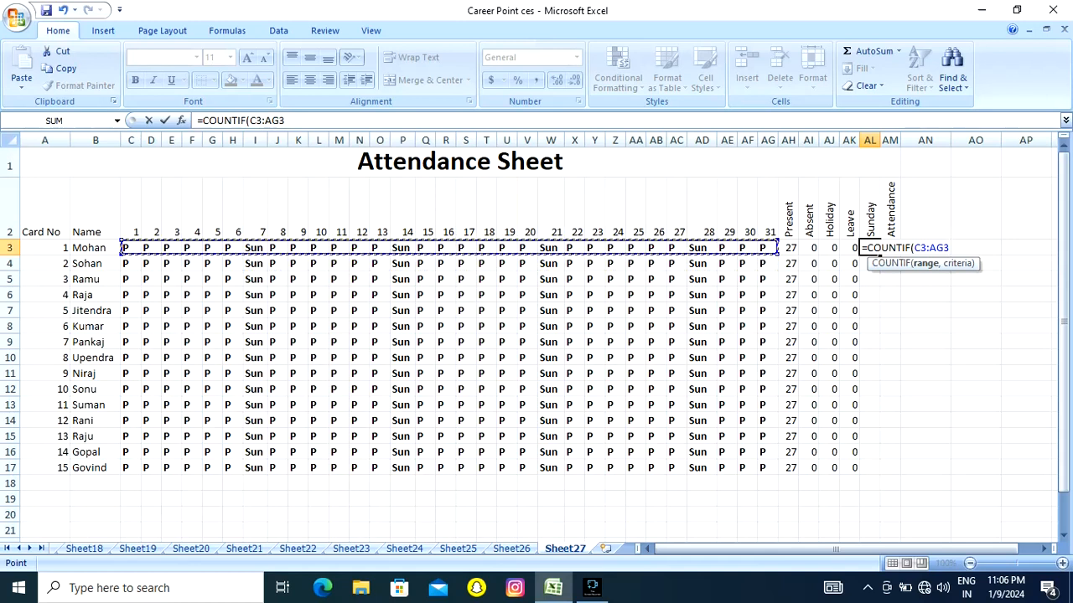
type(",\"S")
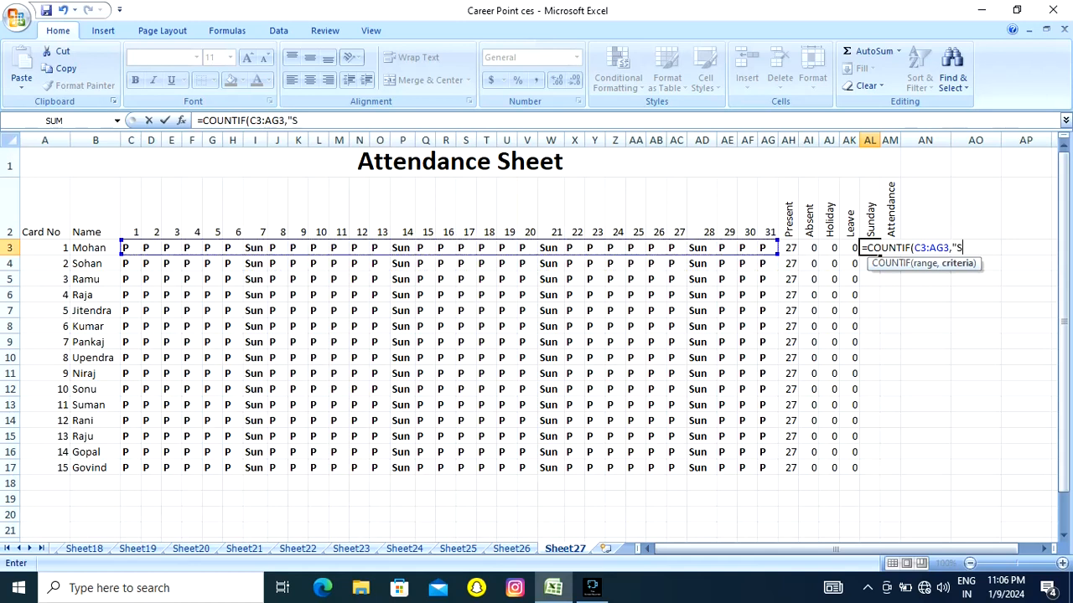
type("un\")")
key("Return")
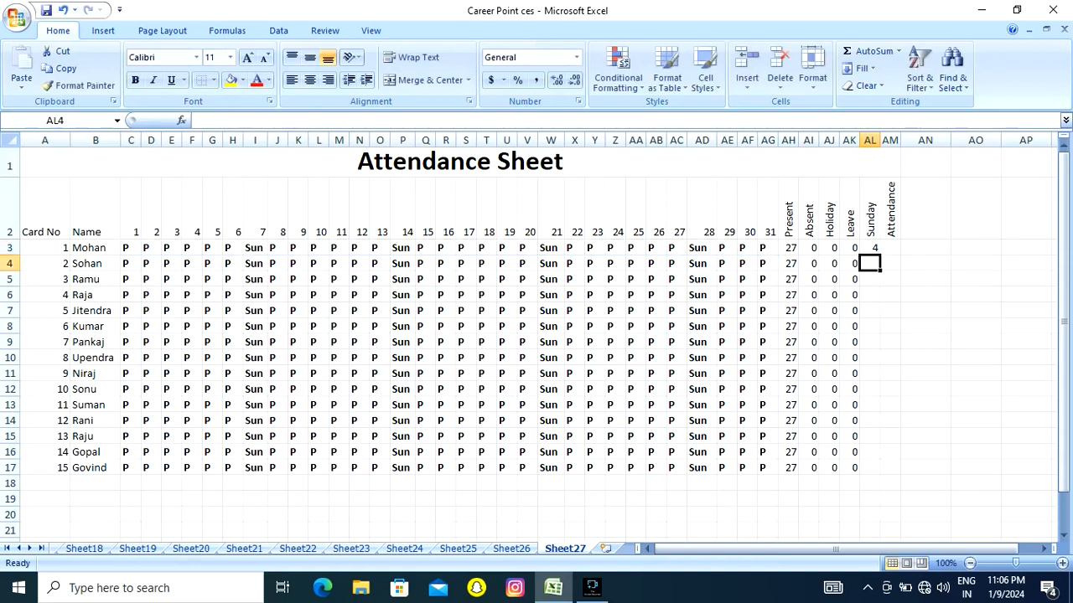
Step: Check the Sun marks in the day columns and fill the Sunday formula from AL3 down to AL17
left_click(870, 248)
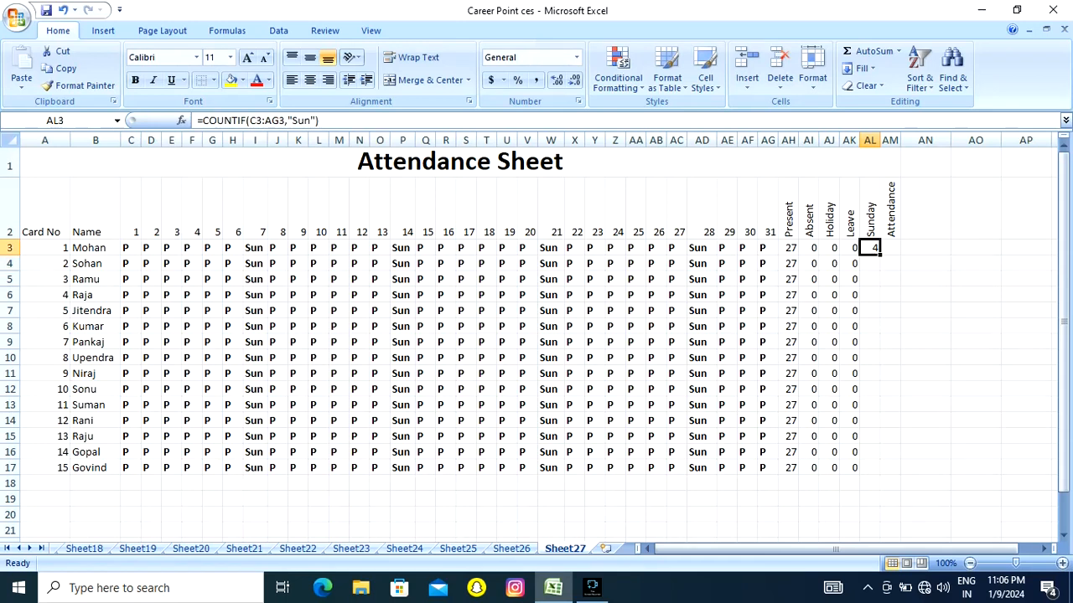
left_click(255, 280)
left_click(403, 264)
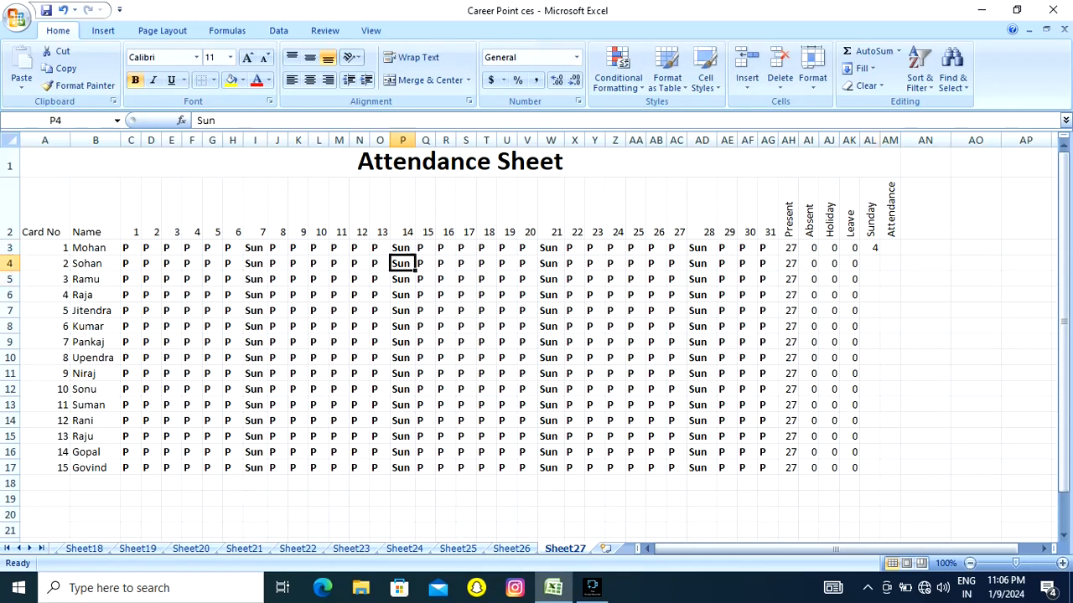
left_click(551, 280)
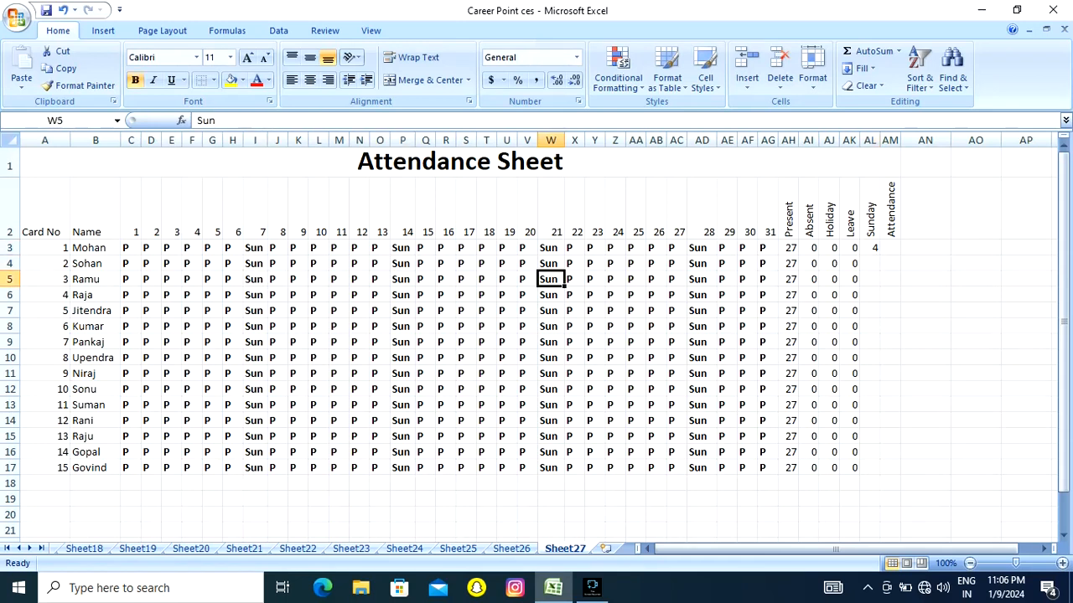
left_click(703, 280)
left_click(870, 248)
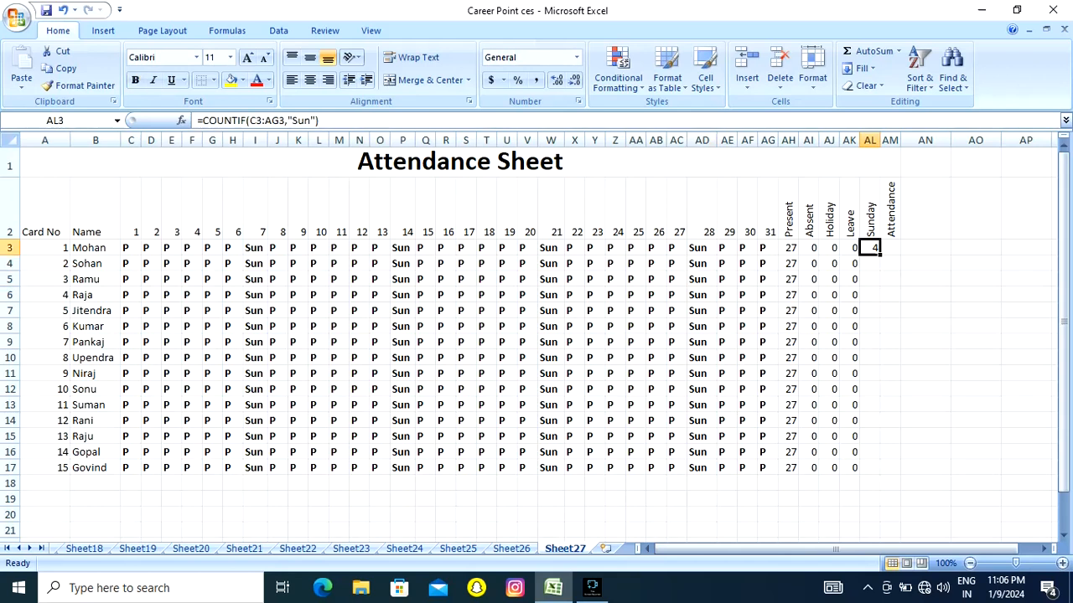
left_click_drag(879, 254, 871, 473)
left_click(10, 436)
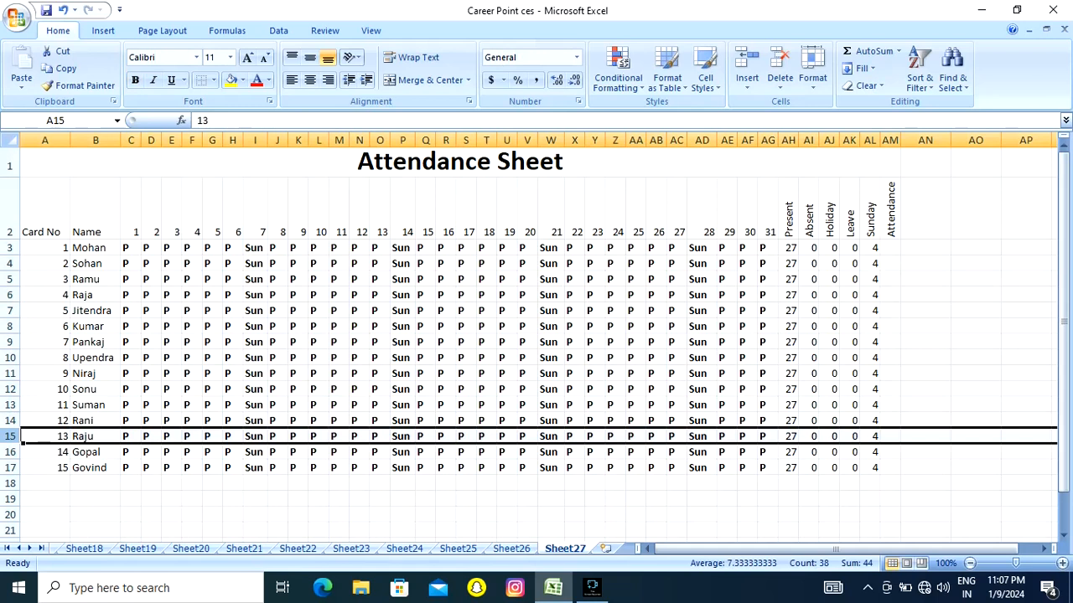
left_click(95, 390)
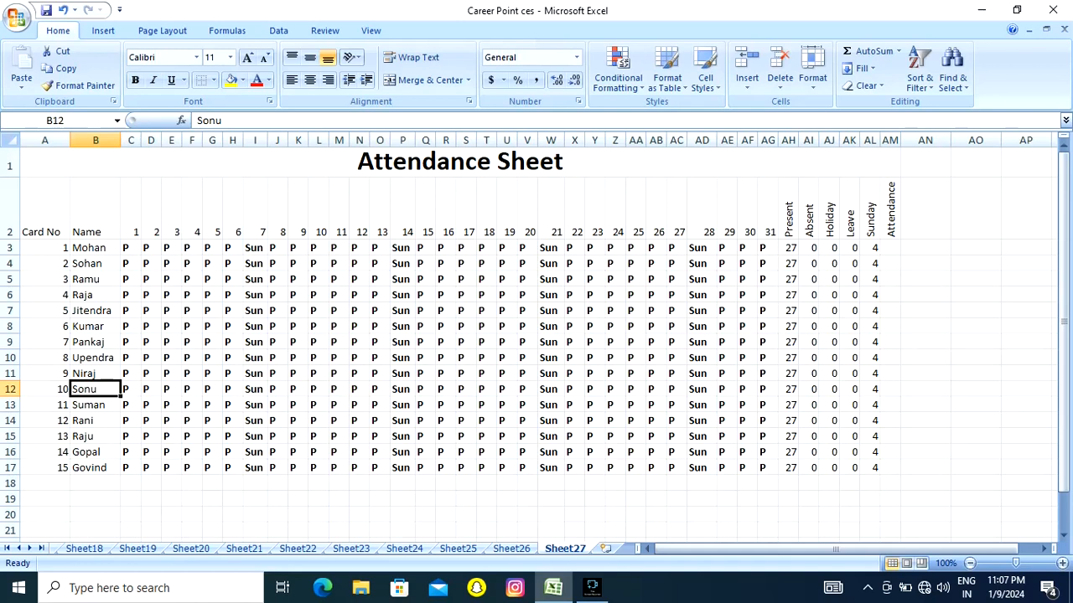
Step: Enter =AH3+AJ3+AK3+AL3 in the Attendance column at AM3 to add present, holiday, leave and Sunday days
left_click(889, 246)
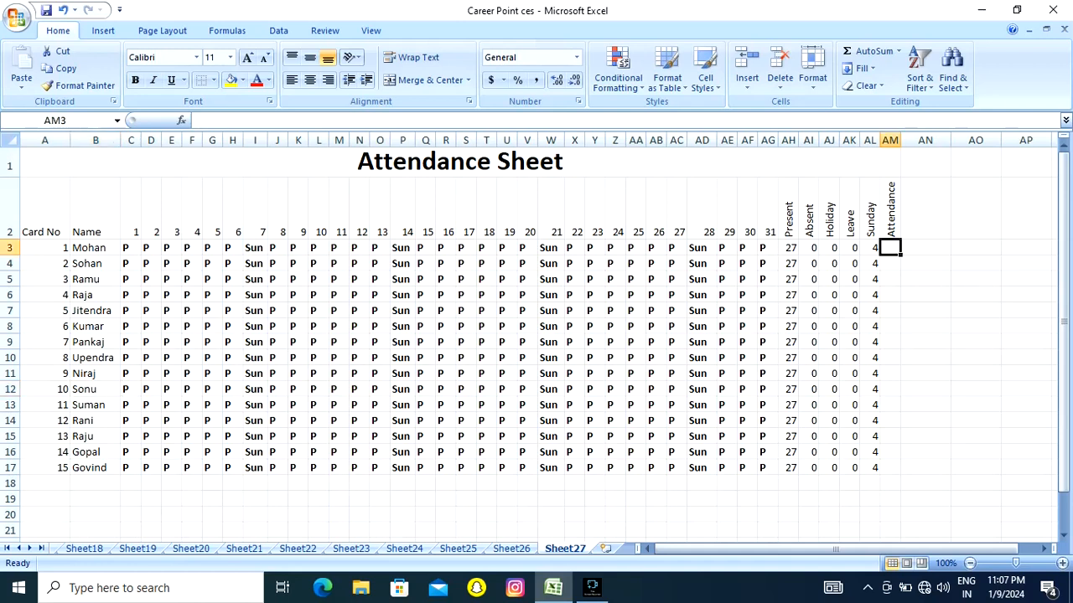
type("=")
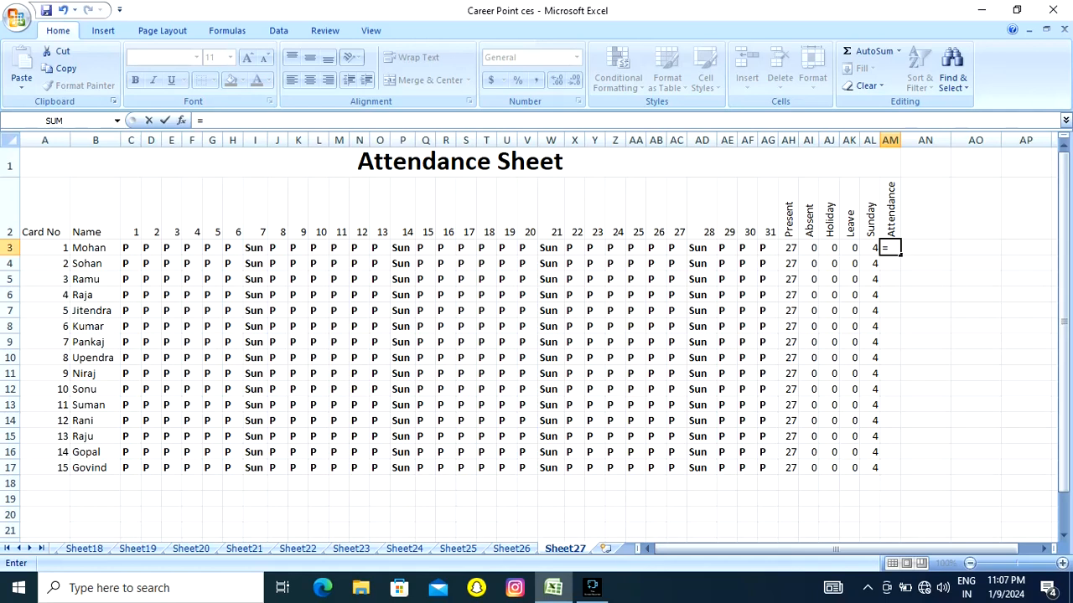
left_click(789, 248)
type("+")
left_click(829, 248)
type("+")
left_click(848, 248)
type("+")
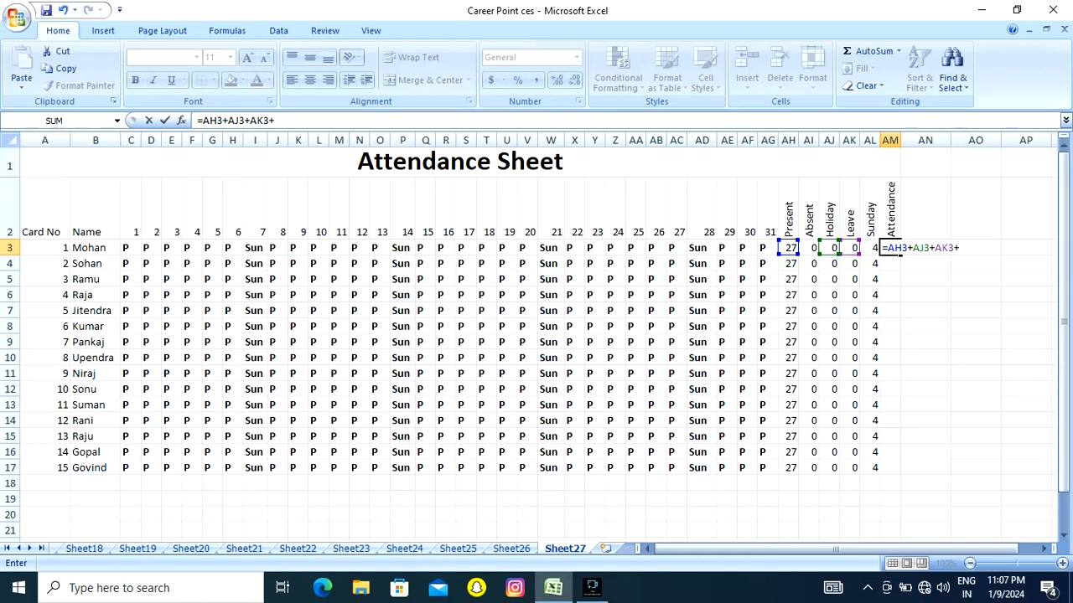
left_click(874, 248)
key("Return")
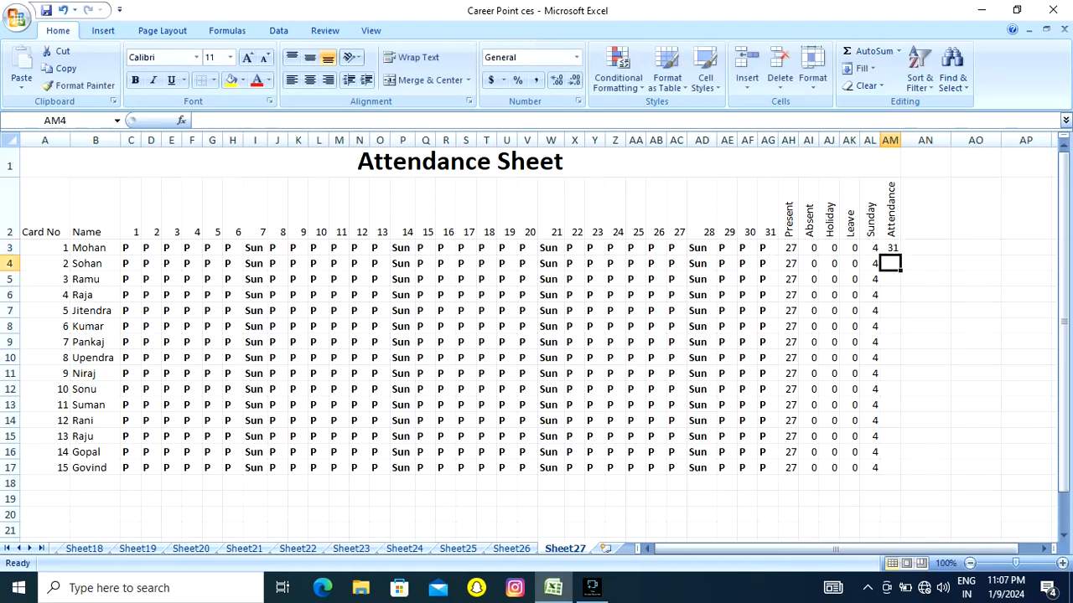
Step: Fill the Attendance formula from AM3 down to AM17 and deselect the range
left_click(888, 245)
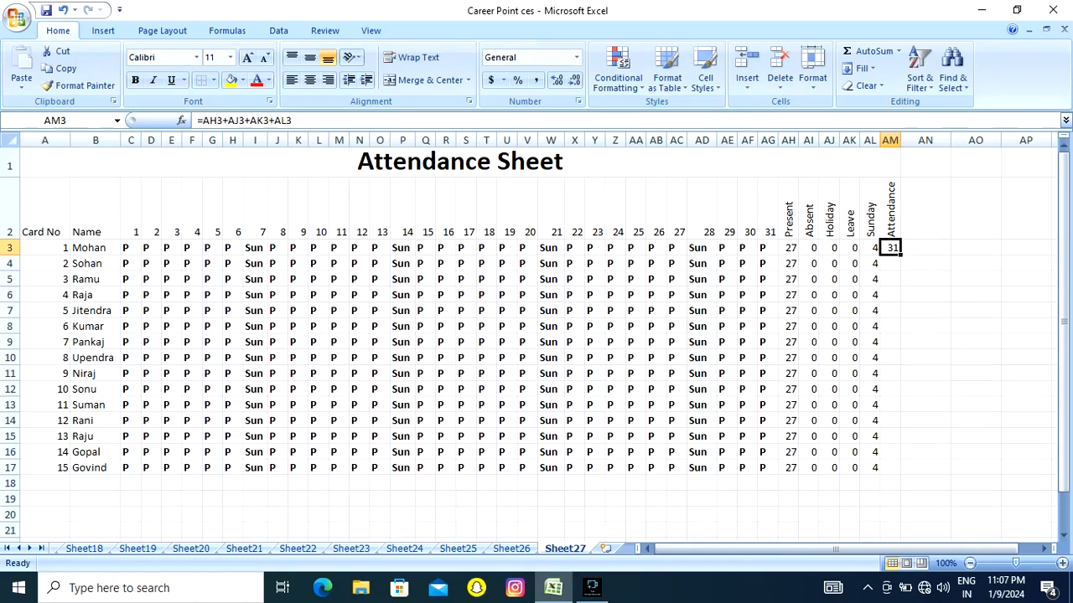
left_click_drag(900, 255, 902, 476)
left_click(828, 452)
left_click_drag(828, 452, 828, 436)
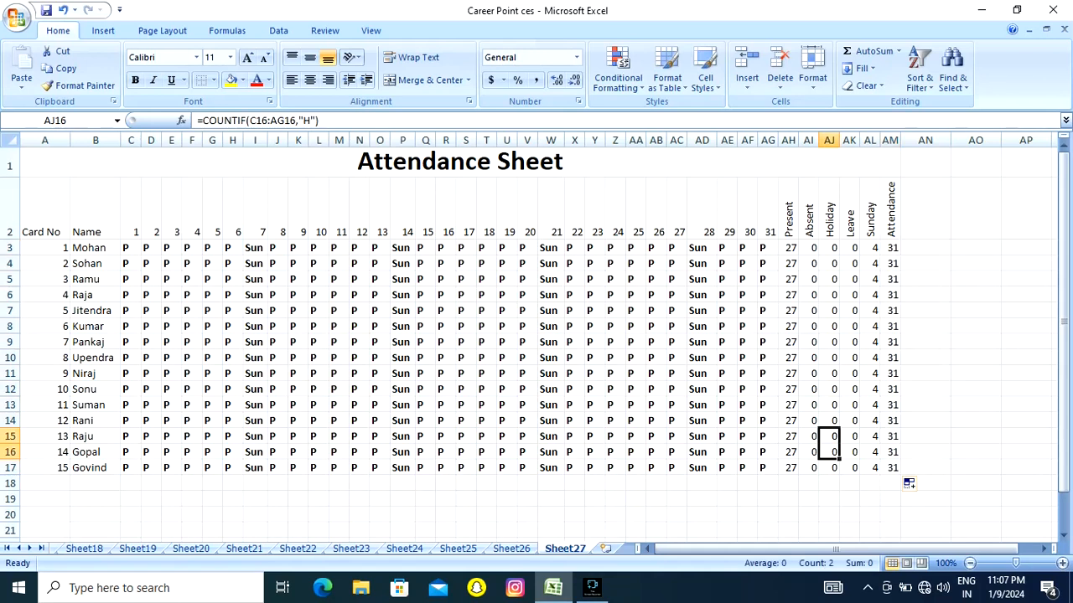
Step: Mark card number 2 absent on day 3 by entering A in E4
left_click(151, 264)
left_click(171, 279)
left_click(171, 294)
left_click(171, 280)
left_click(171, 264)
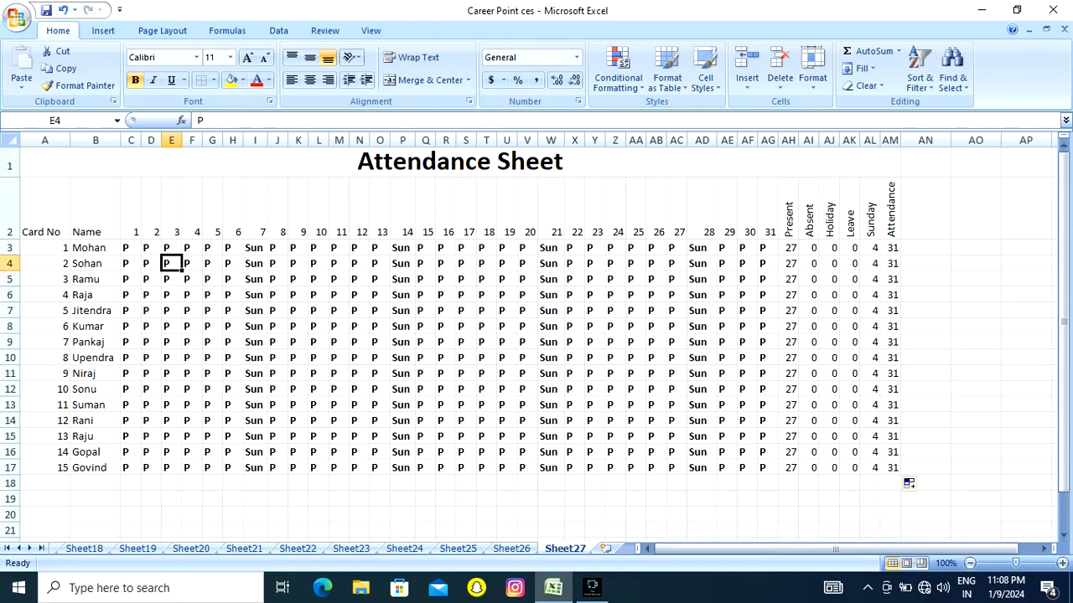
key("Caps_Lock")
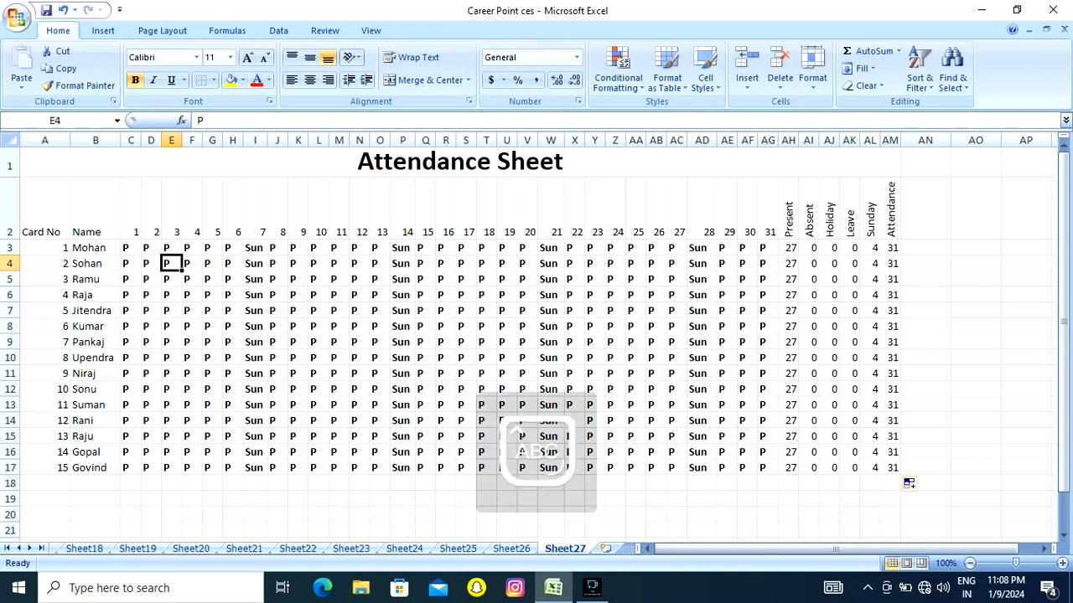
type("A")
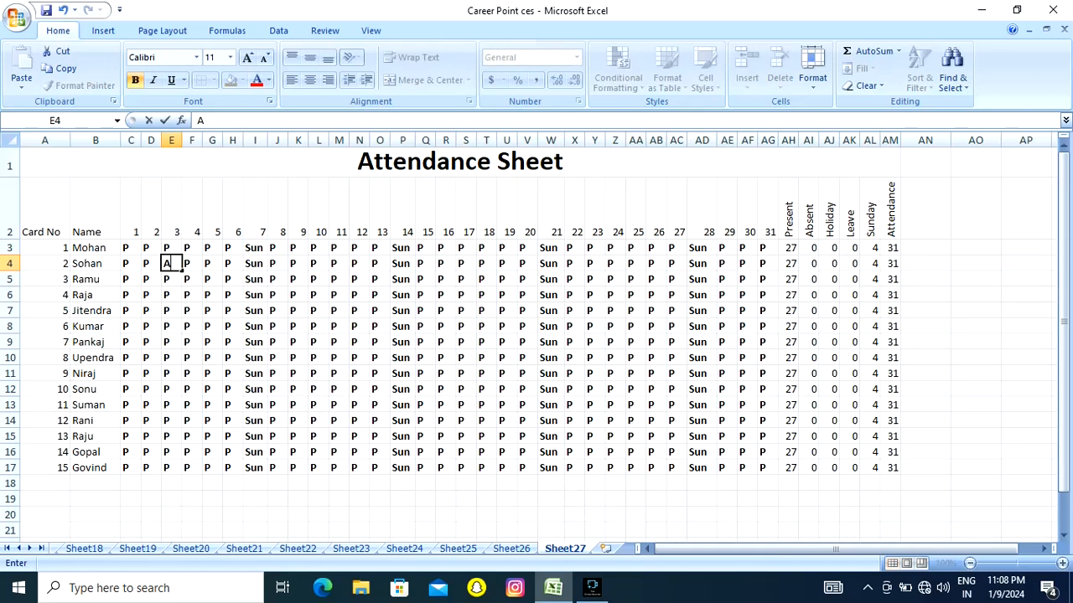
key("Tab")
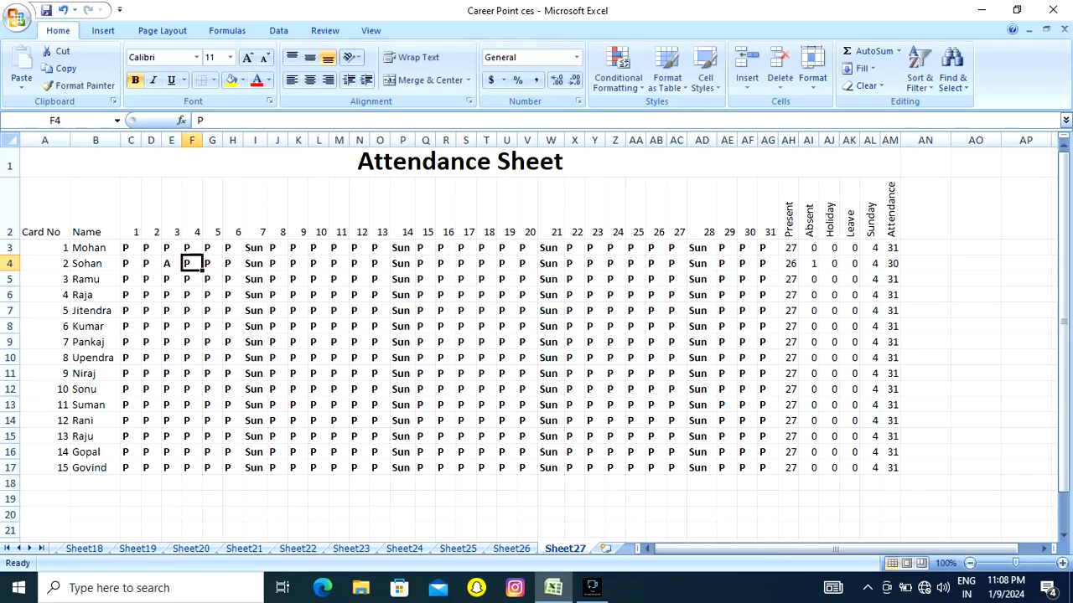
Step: Trace row 4 from the A mark in E4 across to the Absent column and examine the formula in AI4
key("Left")
key("shift+Right")
key("shift+Right")
key("shift+Right")
key("shift+Right")
key("shift+Right")
key("shift+Right")
key("shift+Right")
key("shift+Right")
key("shift+Right")
key("shift+Right")
key("shift+Right")
key("shift+Right")
key("shift+Right")
key("shift+Right")
key("shift+Right")
key("shift+Right")
key("shift+Right")
key("shift+Right")
key("shift+Right")
key("shift+Right")
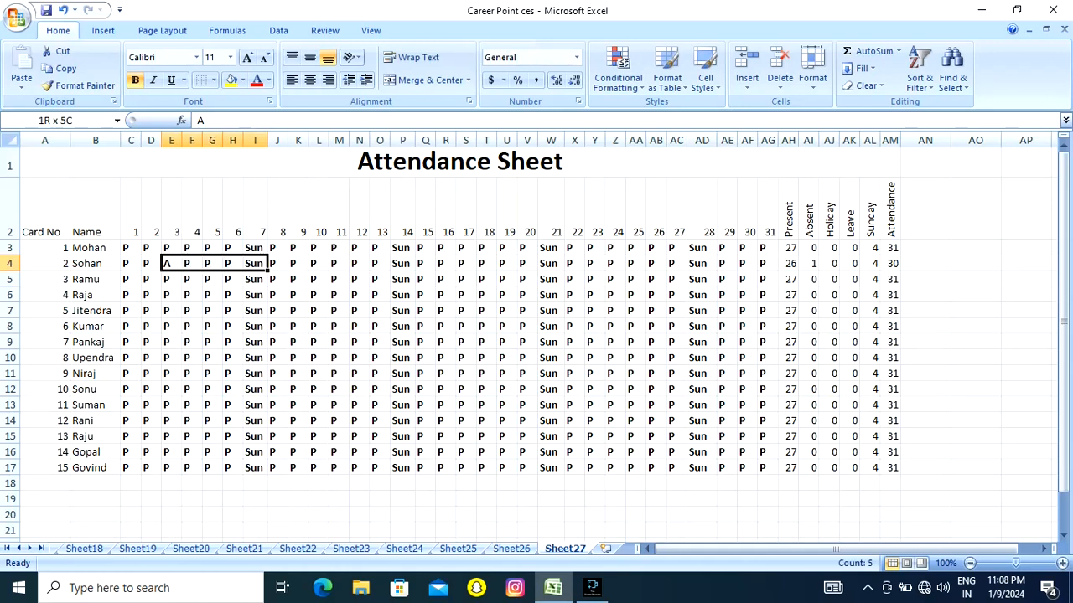
key("shift+Right")
key("shift+Right")
key("shift+Right")
key("shift+Right")
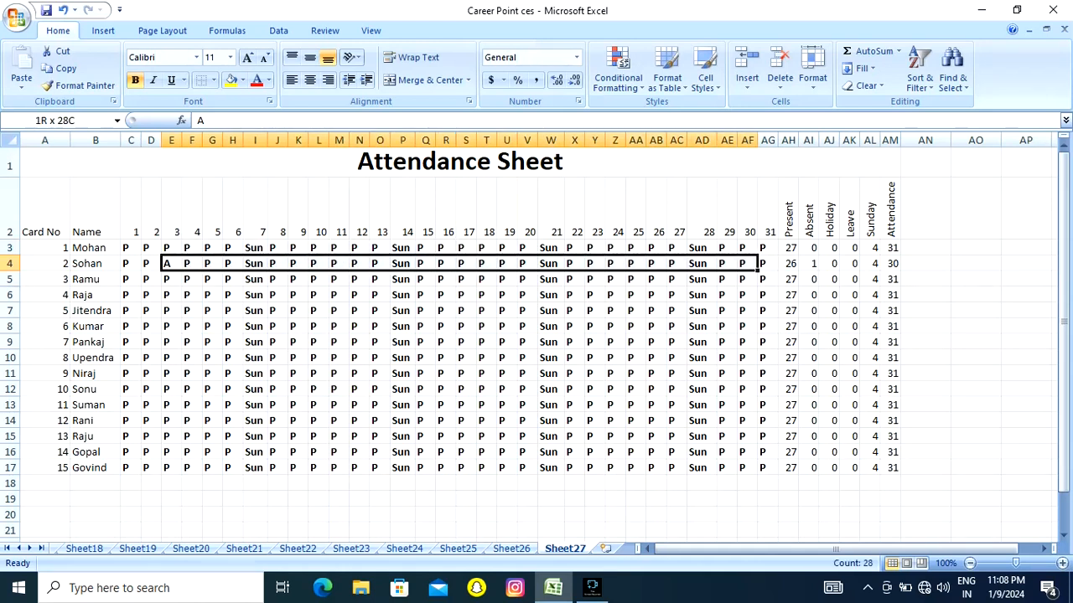
key("shift+Right")
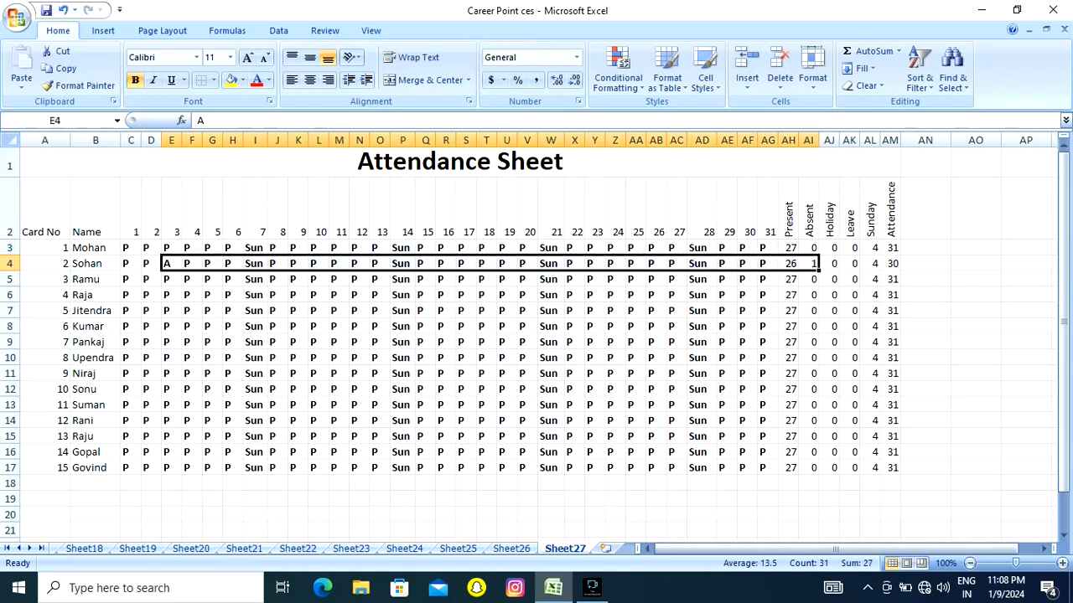
left_click(808, 264)
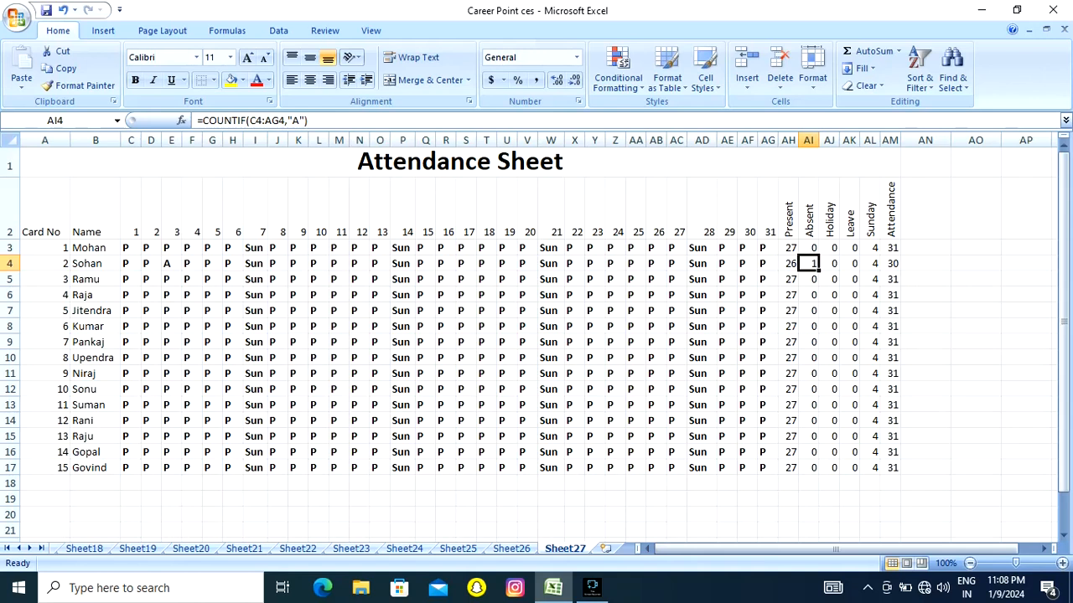
Step: Enter A as the absence mark in L6, L8 and M10
left_click(318, 295)
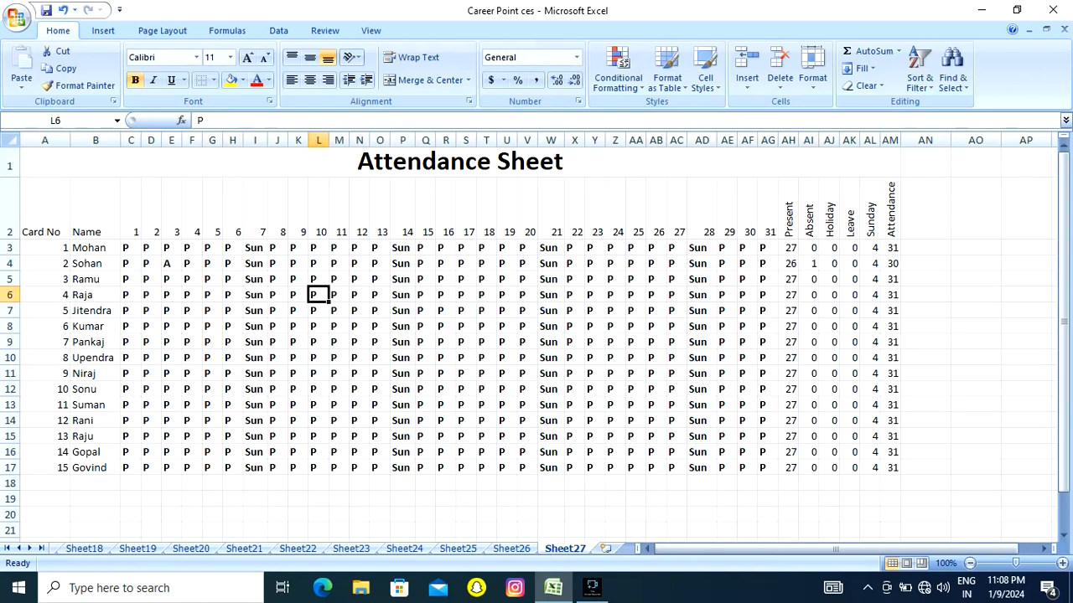
type("A")
key("Return")
key("Down")
type("A")
key("Return")
key("Down")
key("Right")
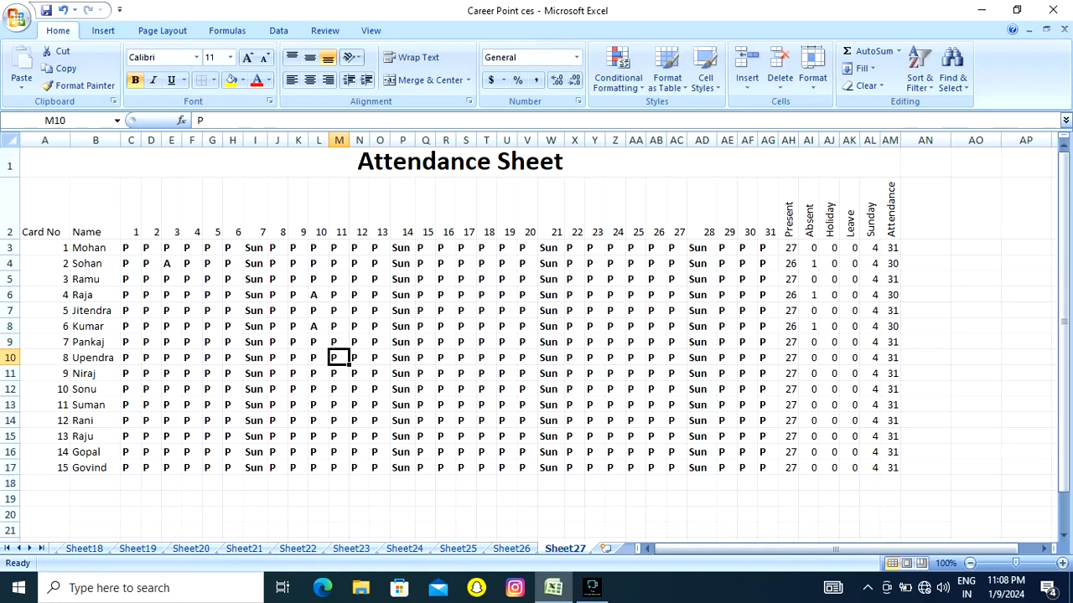
type("A")
key("Right")
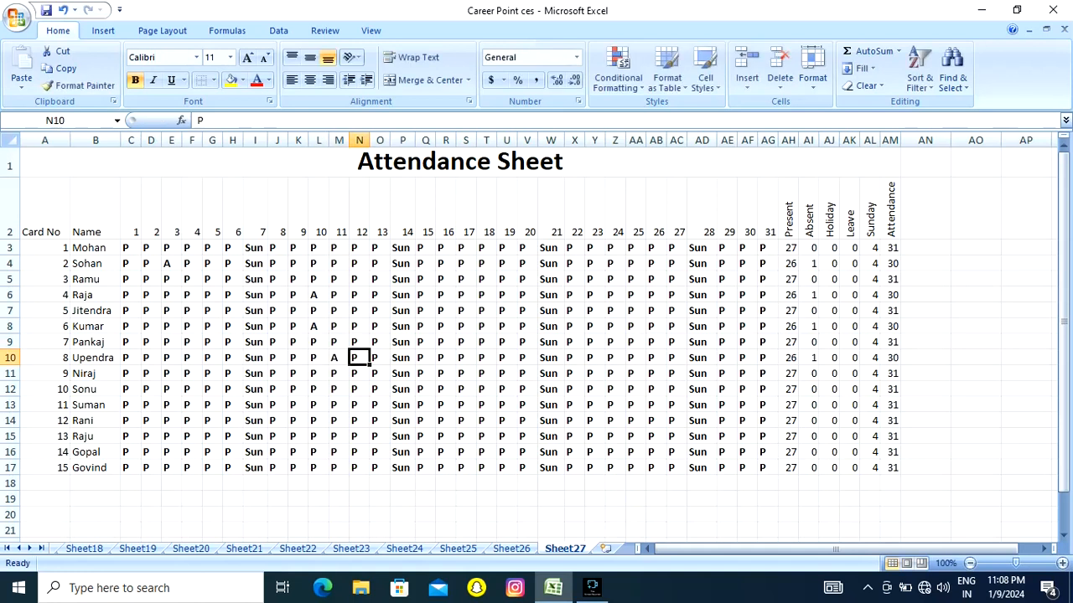
Step: Enter A as the absence mark in M13 and L15
key("Down")
key("Down")
key("Down")
key("Left")
type("A")
key("Return")
key("Down")
key("Left")
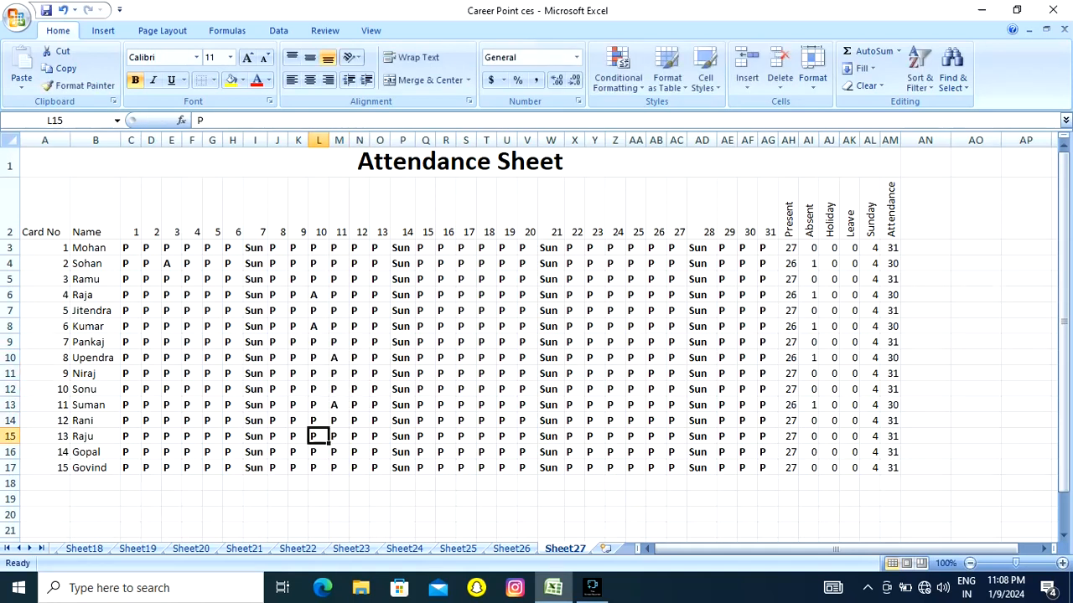
type("A")
key("Return")
Step: Mark card numbers 15 and 11 absent on day 18 by entering A in T17 and T13
key("Down")
key("Right")
key("Right")
key("Right")
key("Right")
key("Right")
key("Right")
key("Right")
key("Right")
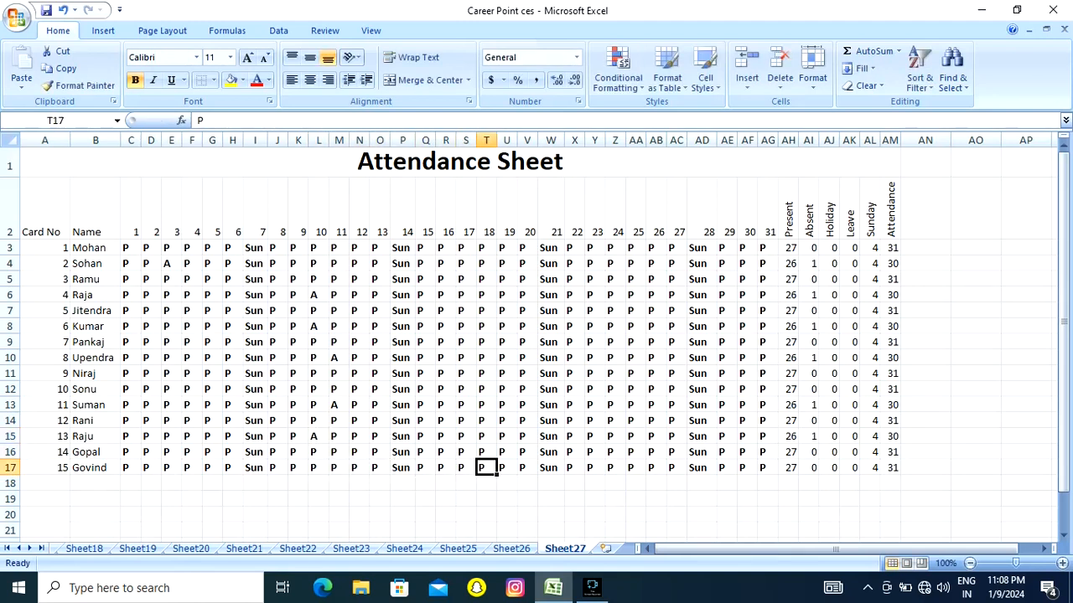
type("A")
key("Up")
key("Up")
key("Up")
key("Up")
type("A")
Step: Mark card numbers 8, 5 and 3 absent on day 18 by entering A in T10, T7 and T5
key("Up")
key("Up")
key("Up")
type("A")
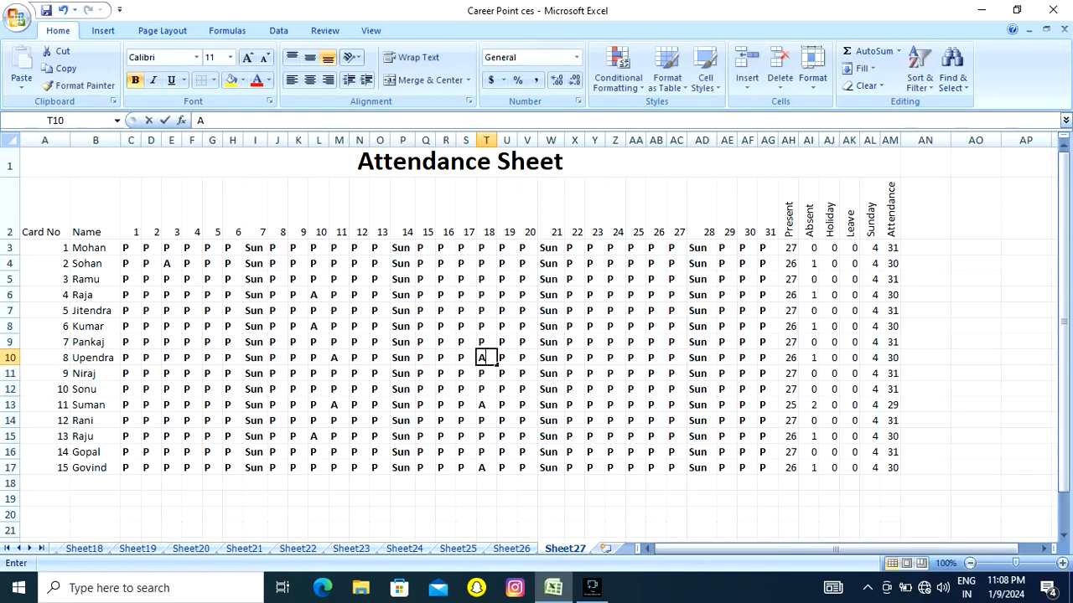
key("Up")
key("Up")
key("Up")
type("A")
key("Up")
key("Up")
type("A")
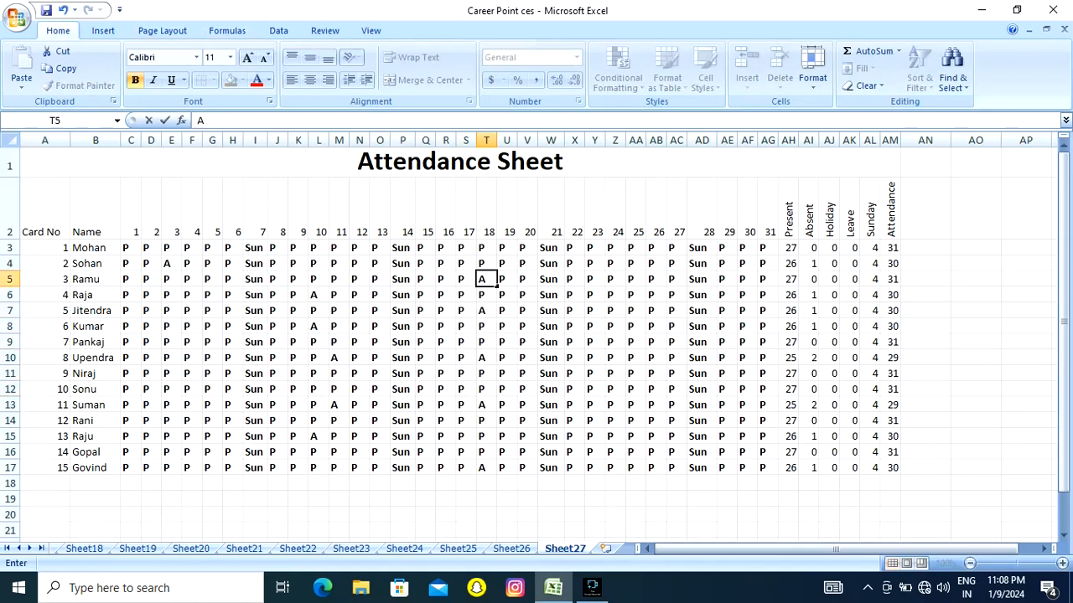
Step: Mark card number 6 absent on day 24 by entering A in Z8
key("Right")
key("Right")
key("Right")
key("Right")
key("Right")
key("Right")
key("Down")
key("Down")
key("Down")
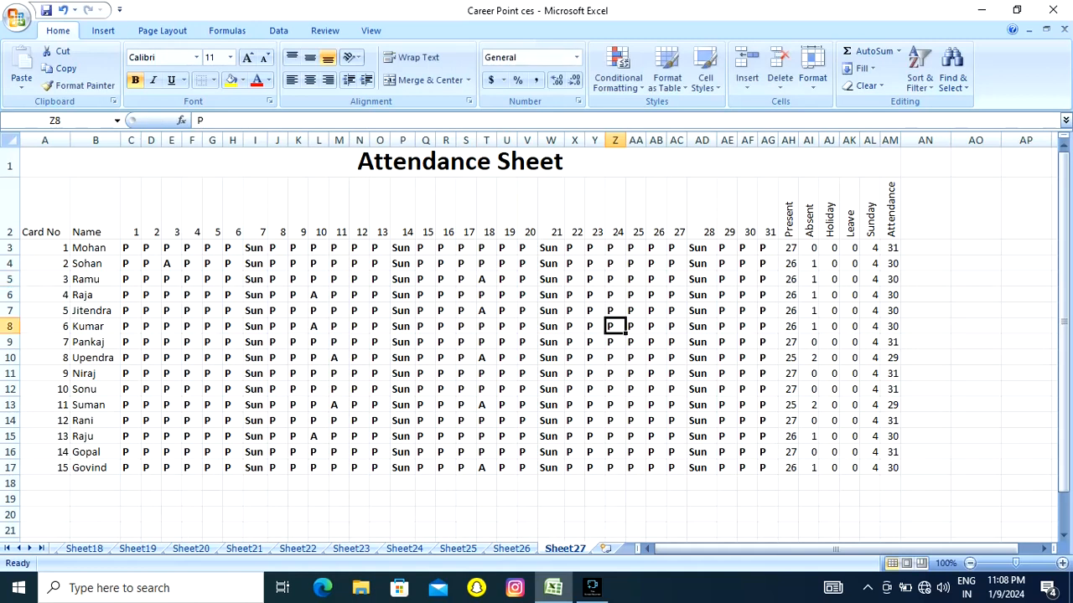
type("A")
Step: Mark card numbers 10 and 14 absent on day 24 by entering A in Z12 and Z16
key("Down")
key("Down")
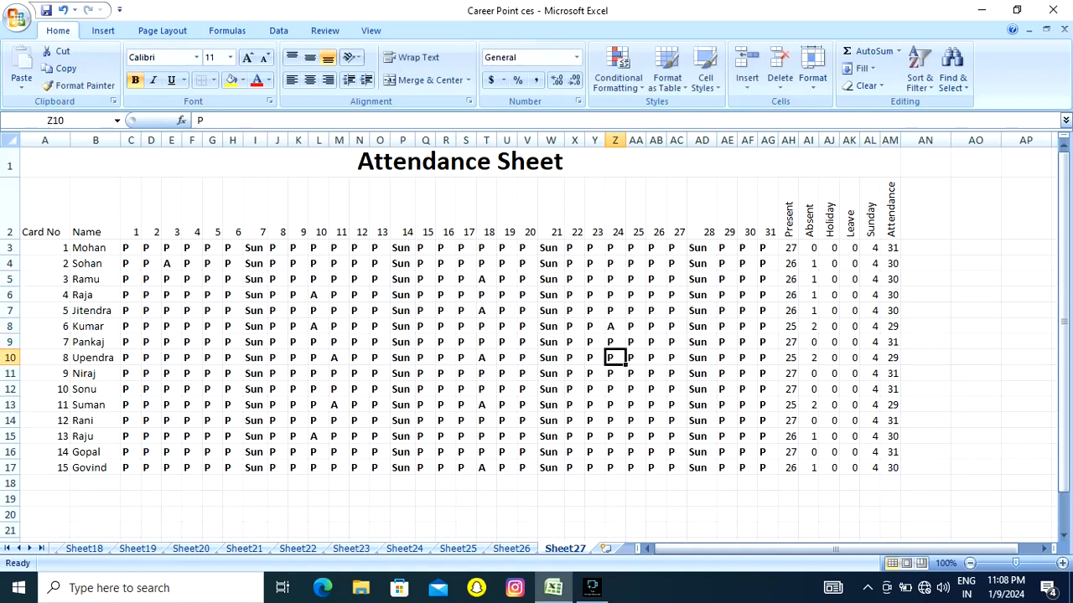
key("Down")
key("Down")
type("A")
key("Down")
key("Down")
key("Down")
key("Down")
type("A")
key("Down")
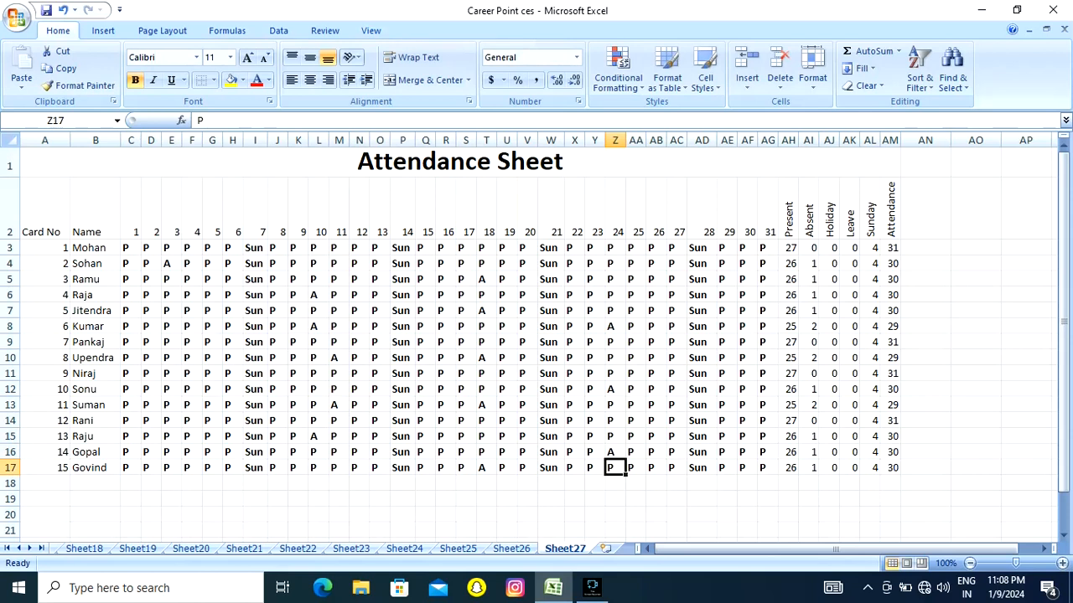
Step: Examine the Absent counts row by row from AI3 down to AI11 against the A marks
left_click(789, 249)
left_click(809, 248)
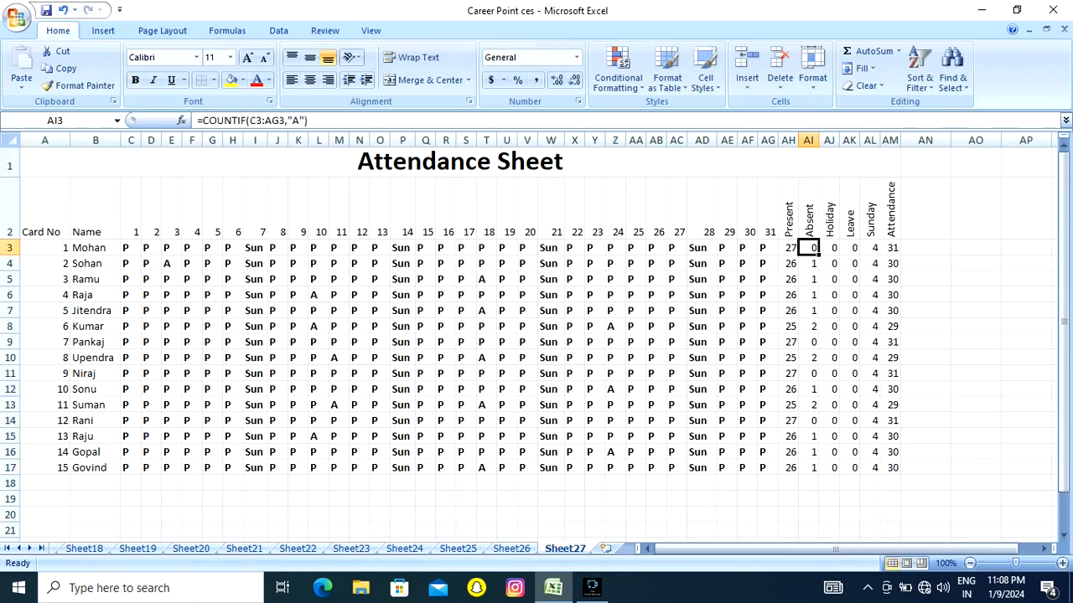
key("Down")
key("Down")
key("Down")
key("Down")
key("Down")
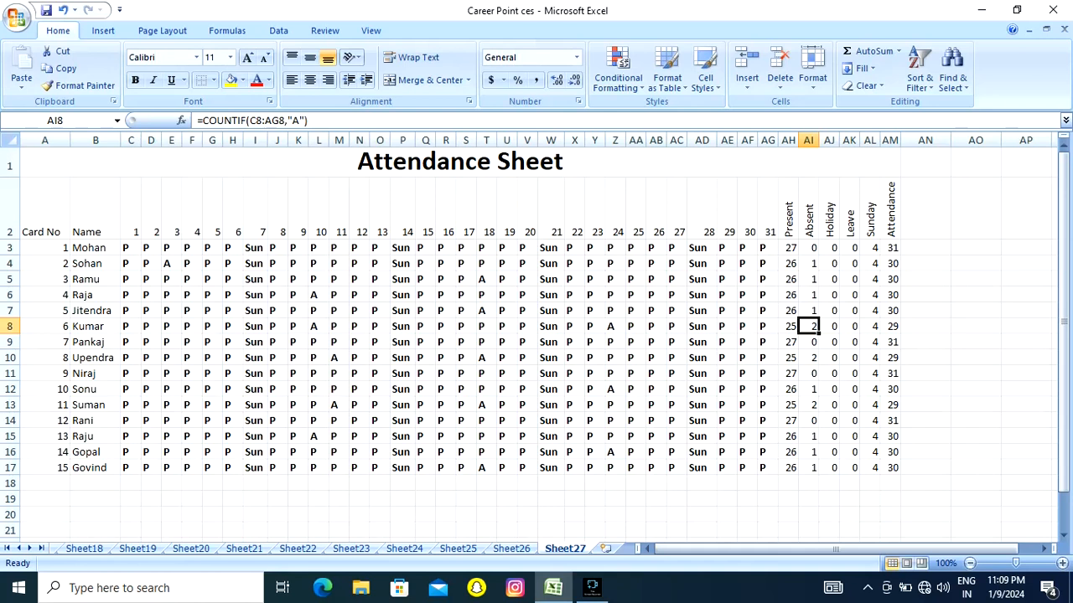
key("Down")
key("Down")
key("Down")
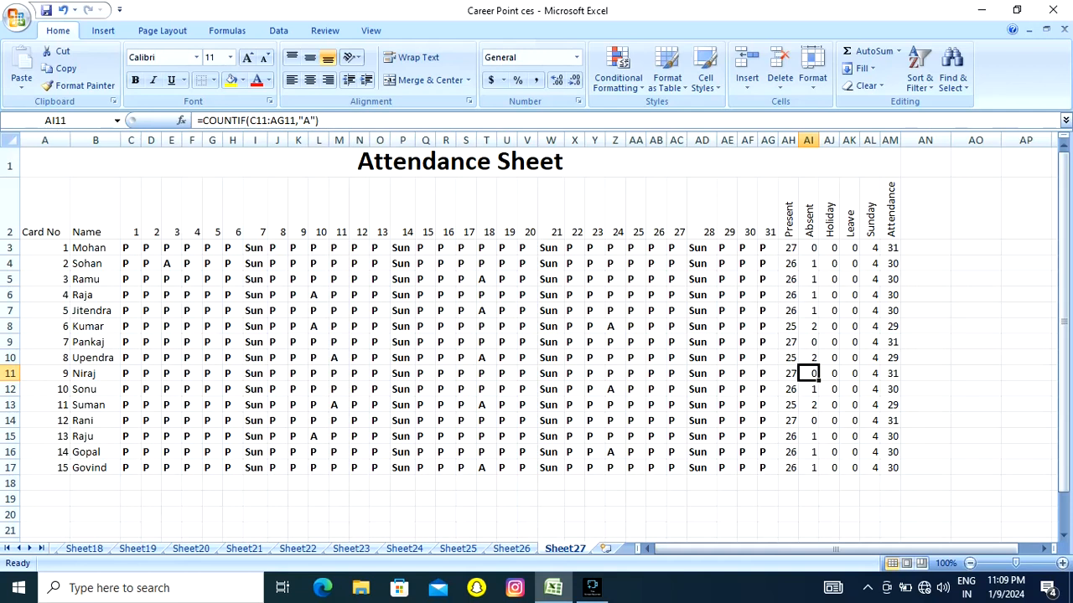
Step: Mark day 16 as a holiday for everyone by entering H in R3 and R4 and filling it down to R17
left_click(829, 248)
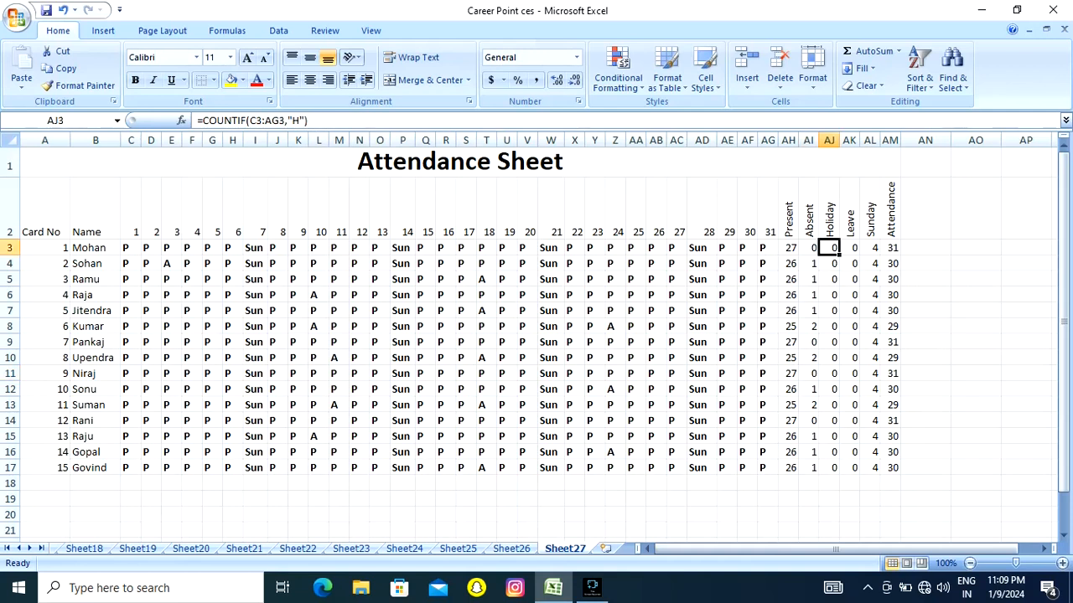
left_click(445, 249)
key("Caps_Lock")
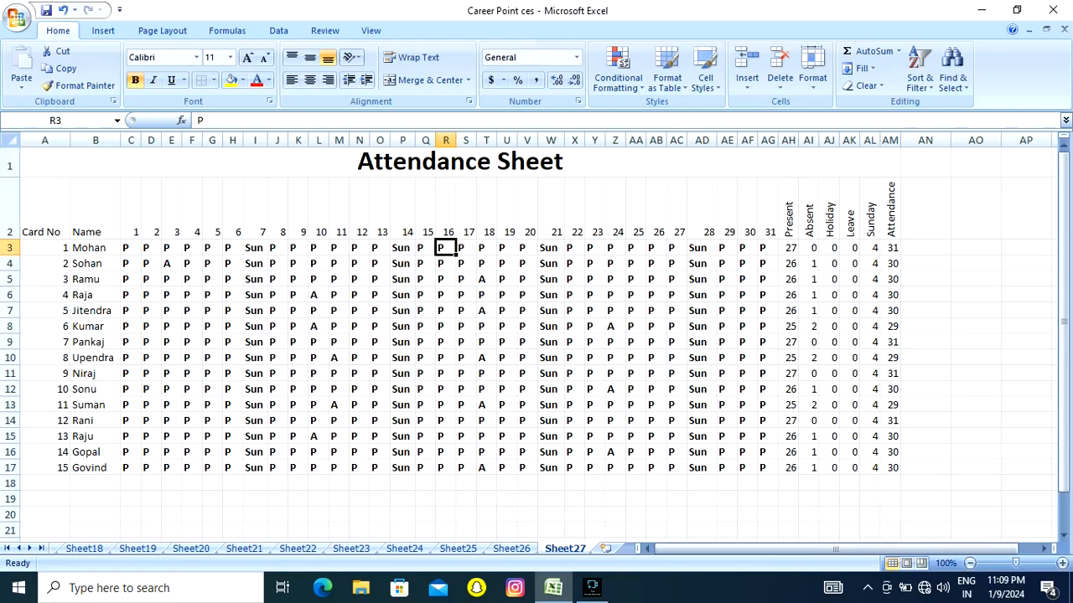
type("H")
key("Return")
type("H")
key("Up")
key("shift+Down")
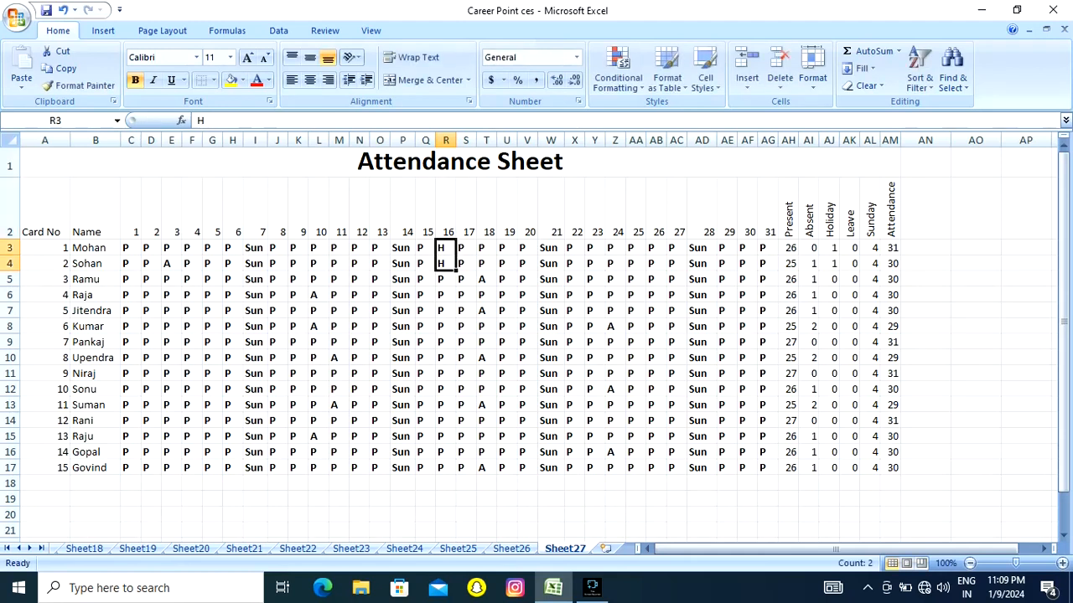
left_click_drag(456, 270, 458, 453)
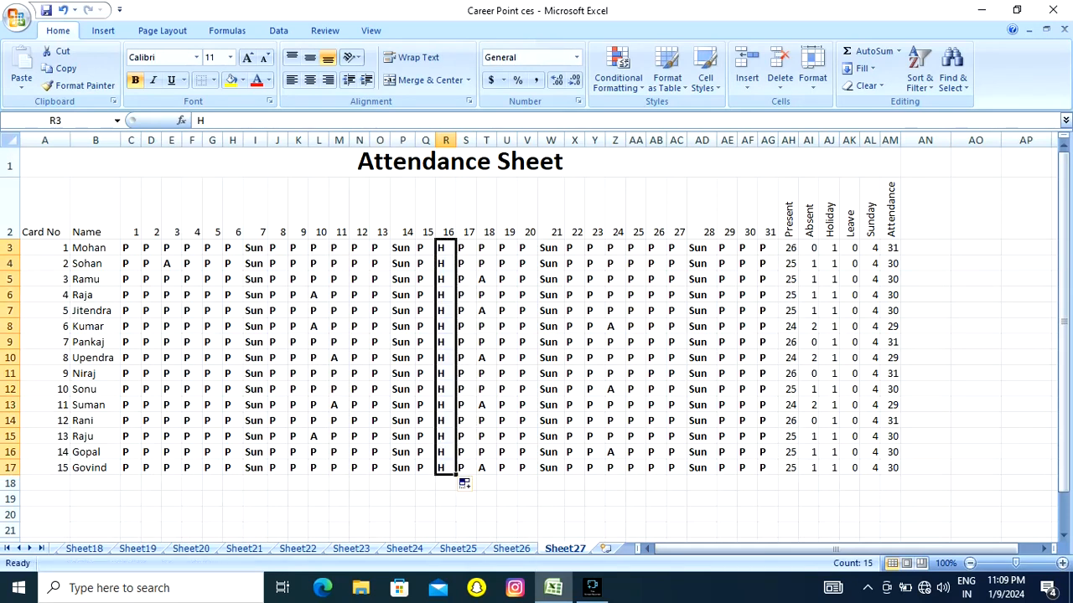
Step: Look through the H marks for day 16 down column R
key("Down")
key("Down")
key("Down")
key("Down")
key("Down")
key("Down")
key("Down")
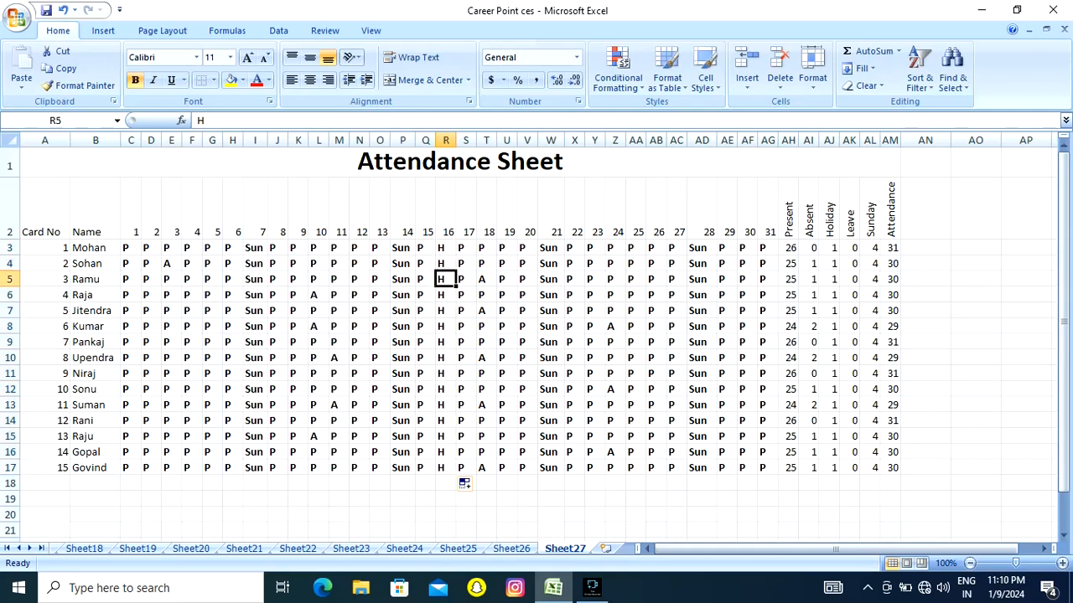
key("Down")
key("Down")
key("Down")
key("Down")
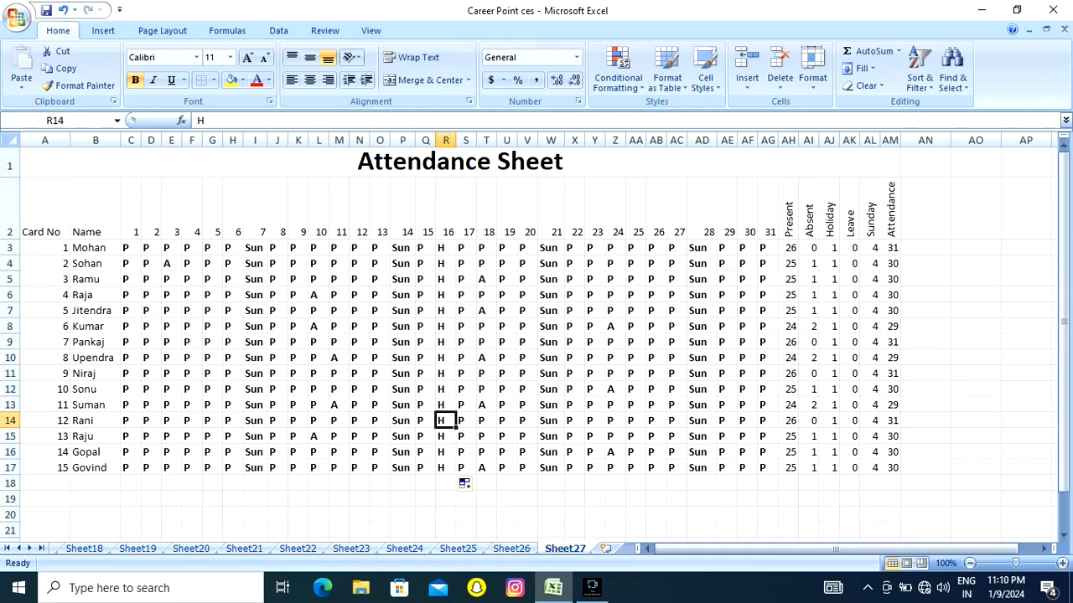
Step: Examine the Holiday counts and their COUNTIF formulas row by row from AJ3 down to AJ13
left_click(828, 248)
key("Down")
key("Down")
key("Down")
key("Down")
key("Down")
key("Down")
key("Down")
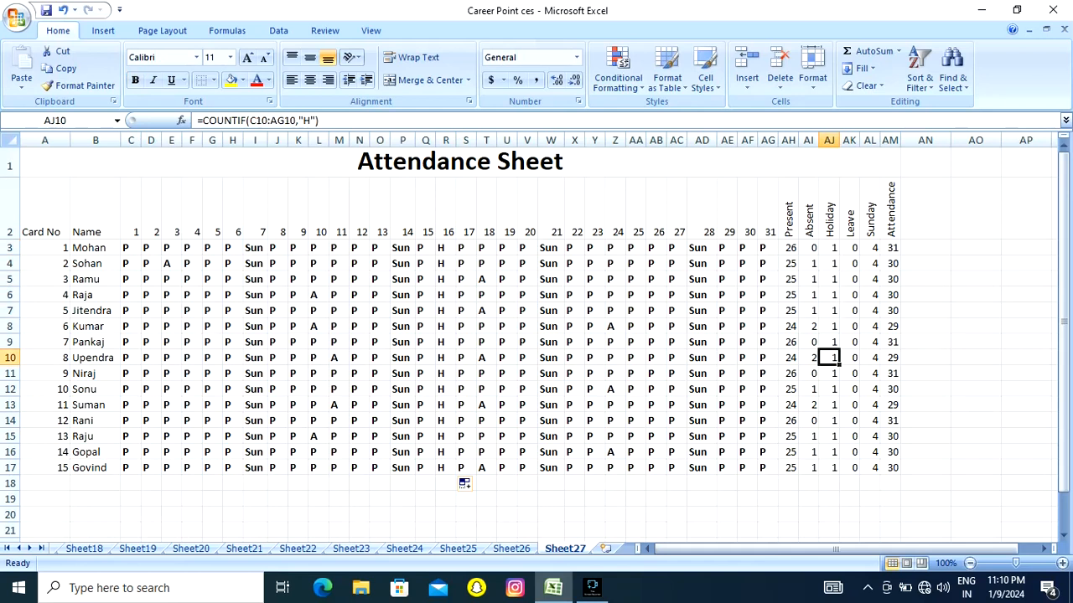
key("Down")
key("Down")
key("Down")
left_click(95, 342)
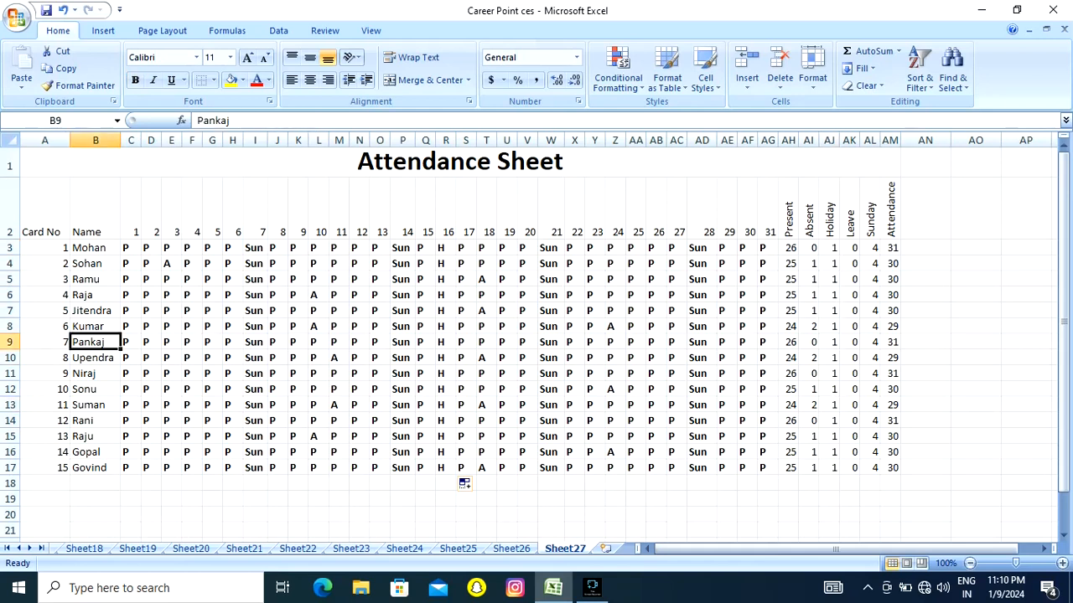
left_click(828, 264)
key("Down")
key("Down")
key("Down")
key("Down")
key("Down")
key("Down")
left_click(829, 405)
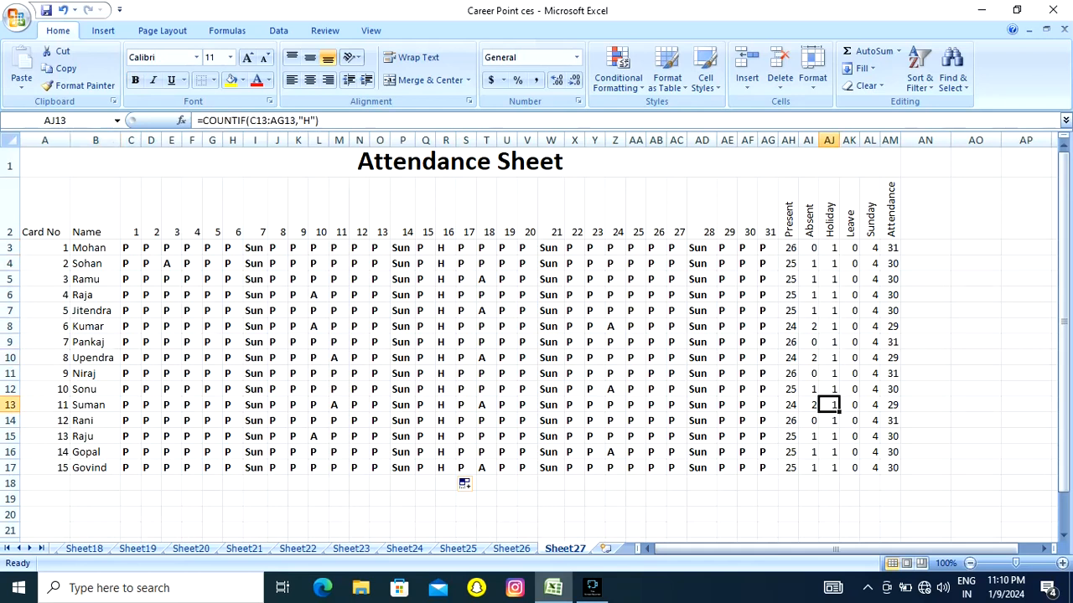
Step: Check the Leave formulas in AK16 and AK3, and mark card number 5 on leave on day 3 with L in E7
left_click(849, 452)
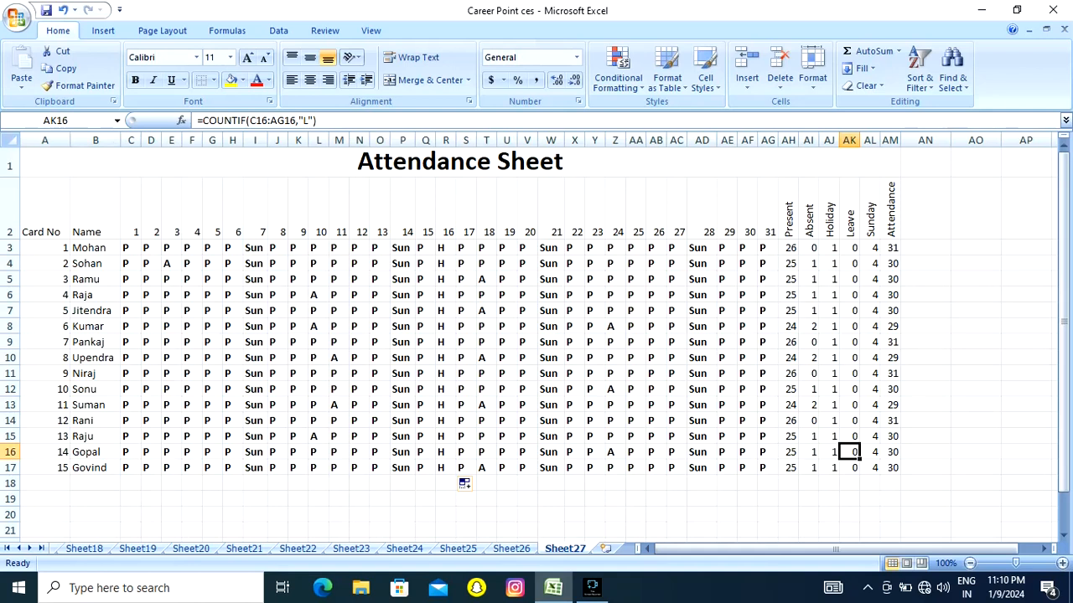
left_click(849, 248)
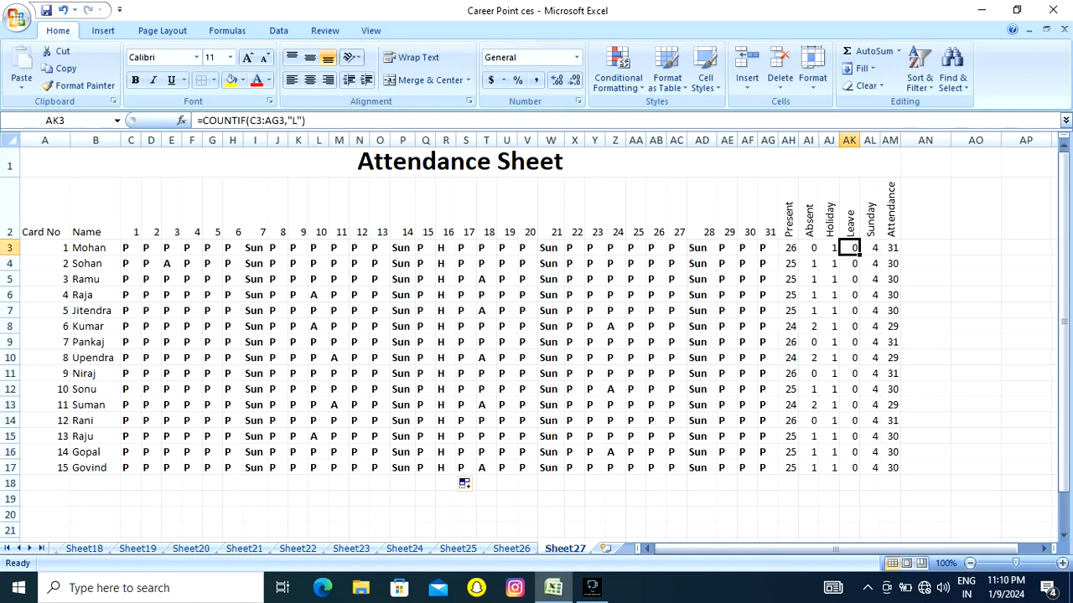
left_click(171, 311)
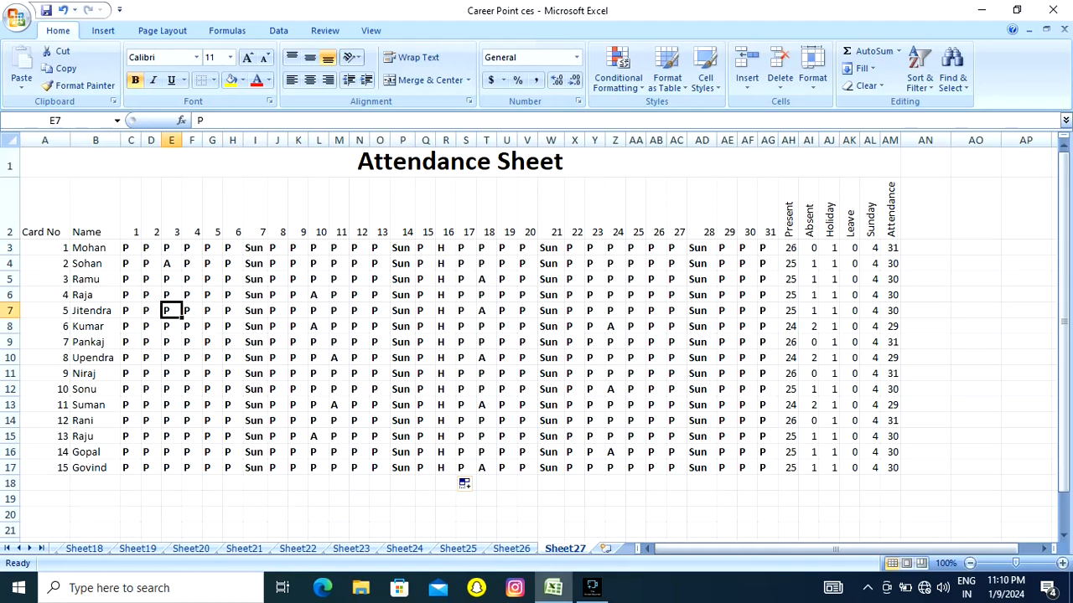
type("l")
key("BackSpace")
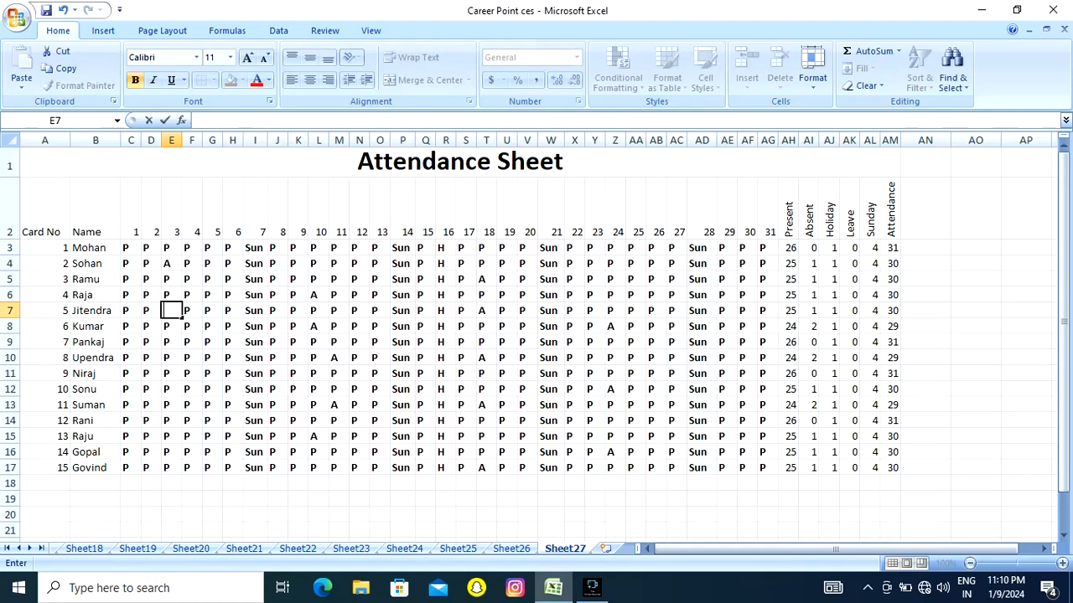
type("L")
key("Return")
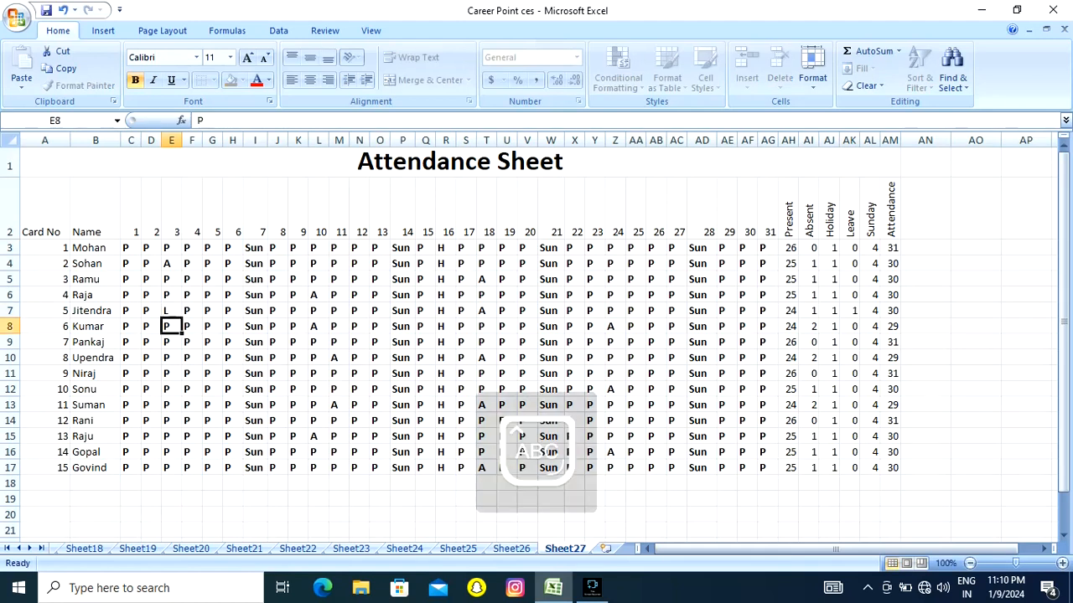
Step: Mark card numbers 7, 10 and 13 on leave on day 3 by entering L in E9, E12 and E15
key("Return")
type("L")
key("Return")
key("Return")
key("Return")
type("L")
key("Return")
key("Return")
key("Return")
type("L")
key("Return")
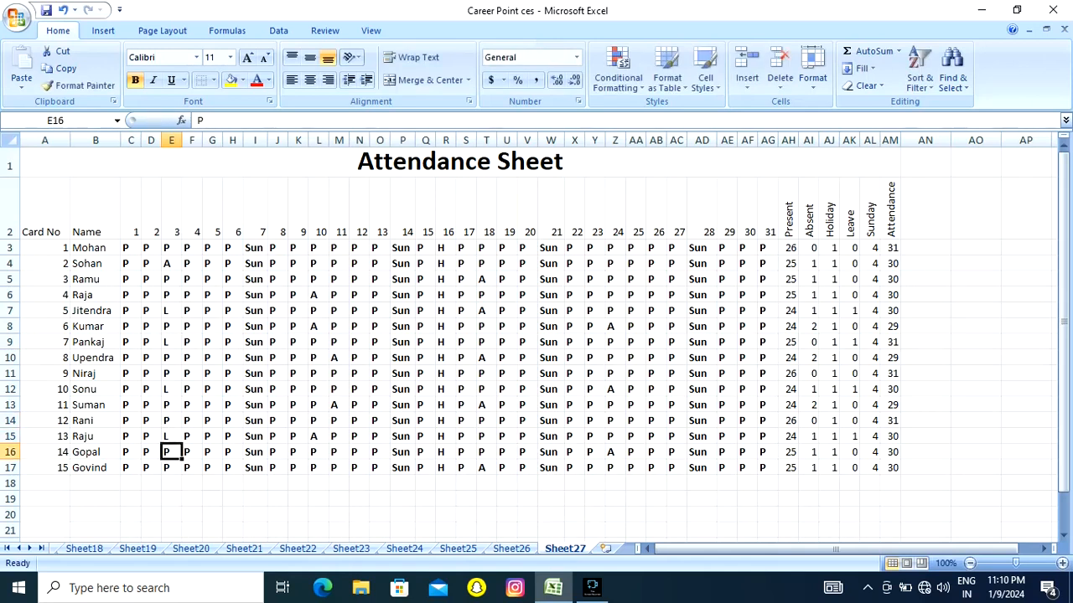
Step: Mark card numbers 4, 6 and 9 on leave on day 25 by entering L in AA6, AA8 and AA11
left_click(637, 279)
key("Down")
type("L")
key("Return")
key("Return")
type("L")
key("Return")
key("Return")
key("Return")
type("L")
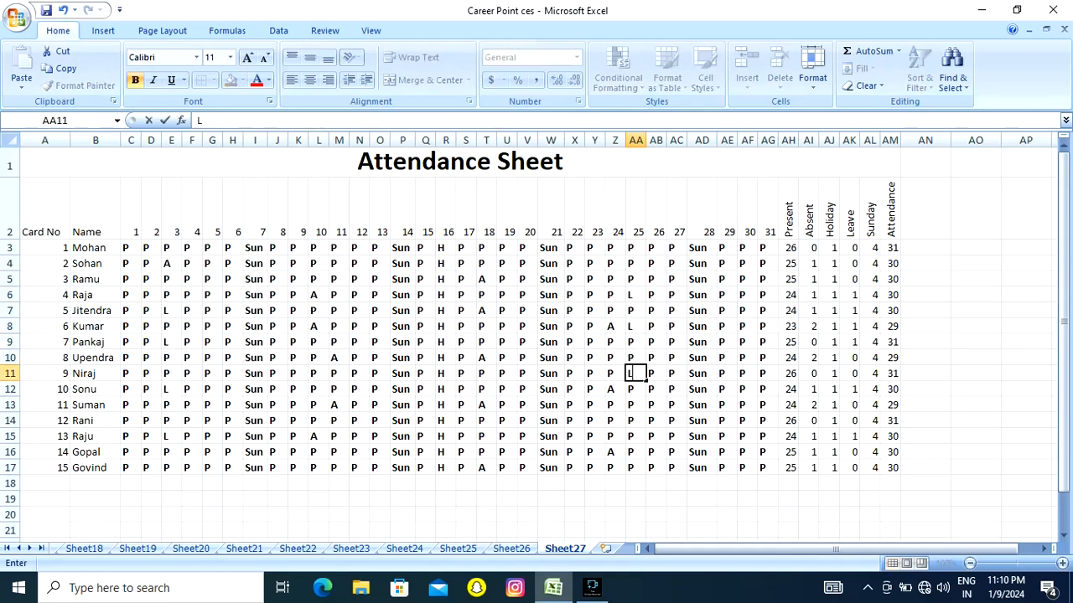
key("Tab")
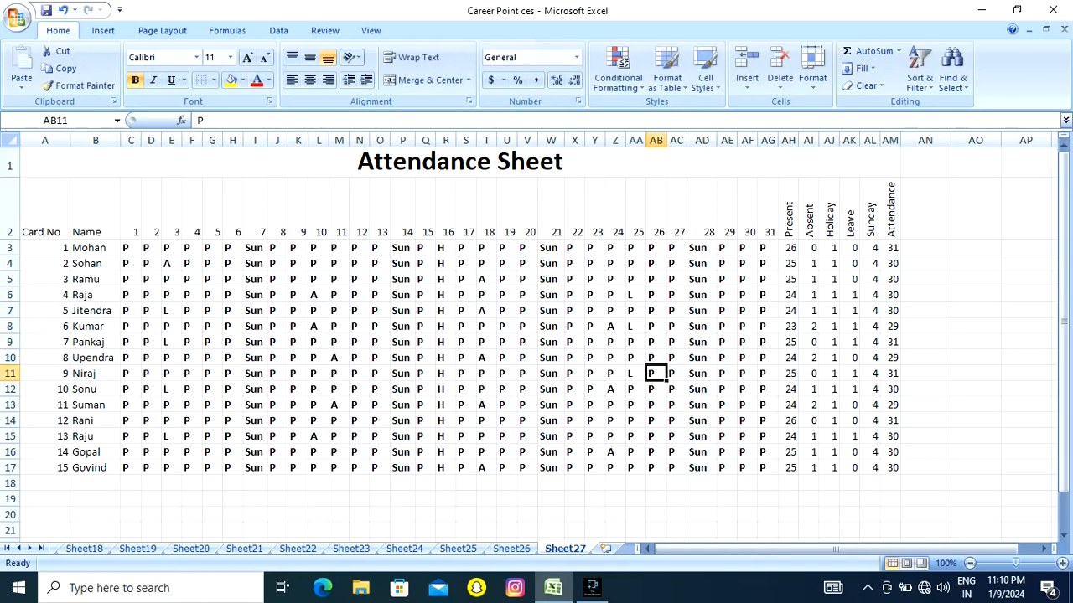
Step: Examine the Leave counts row by row from AK3 to the end of the list
left_click(849, 248)
key("Down")
key("Down")
key("Down")
key("Down")
key("Down")
key("Down")
key("Down")
key("Down")
key("Down")
key("Down")
key("Down")
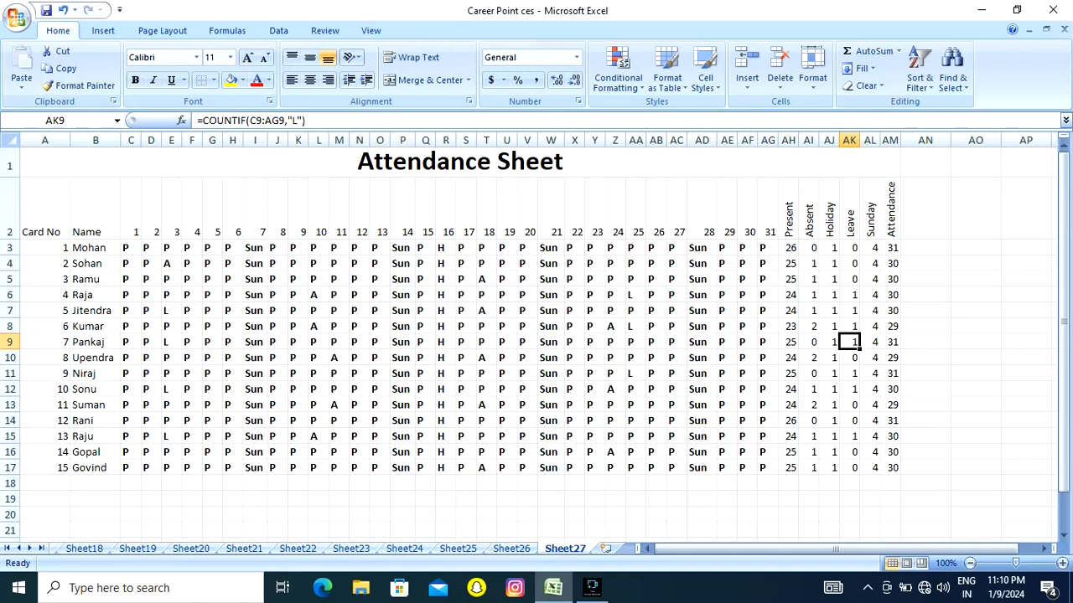
key("Down")
key("Down")
key("Down")
key("Down")
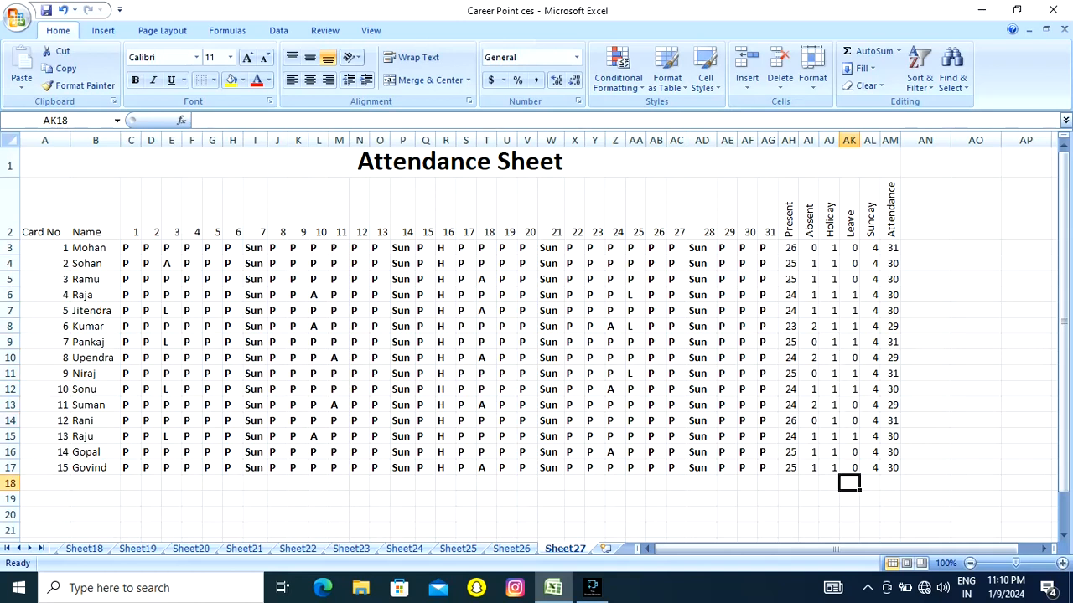
Step: Examine the Sunday counts row by row from AL3 down to AL15
left_click(870, 248)
key("Down")
key("Down")
key("Down")
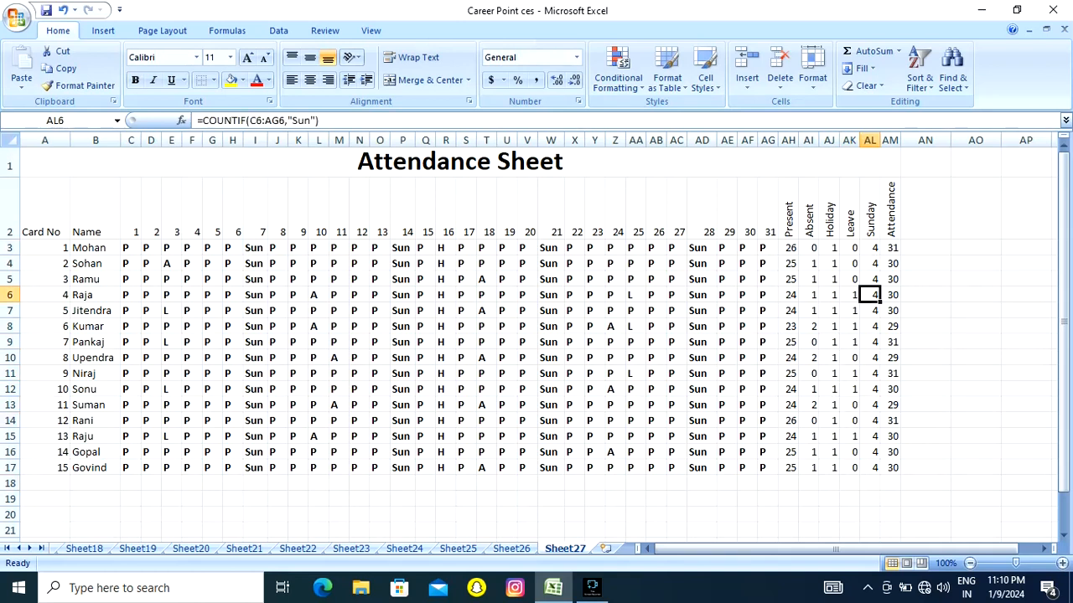
key("Down")
key("Down")
key("Down")
key("Down")
key("Down")
key("Down")
key("Down")
key("Down")
key("Down")
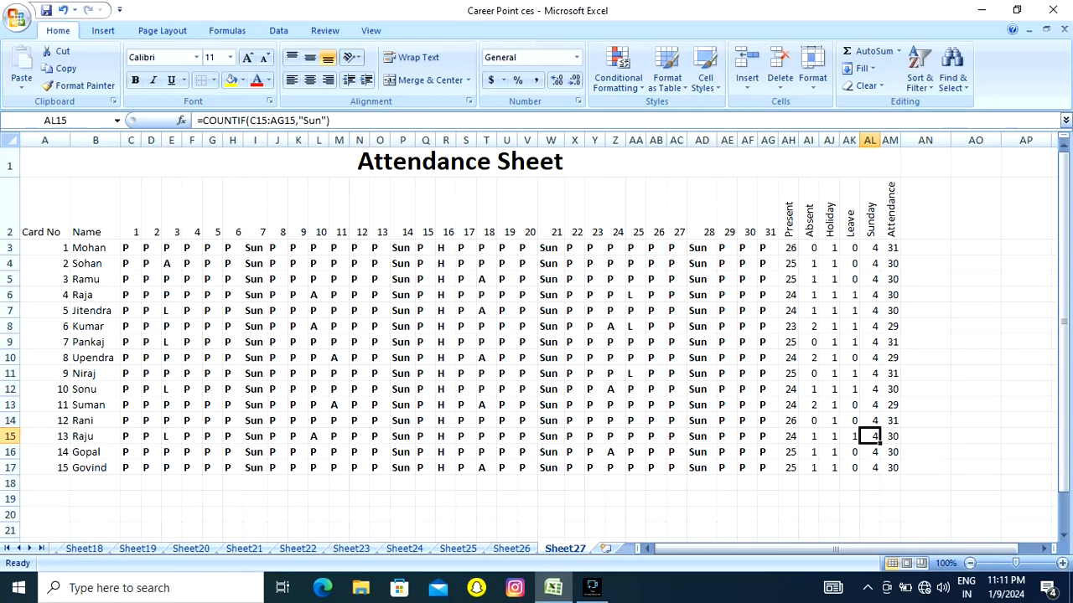
Step: Examine the Present, Holiday, Sunday and Attendance formulas in row 3 and the Absent and Holiday formulas in row 4
left_click(789, 248)
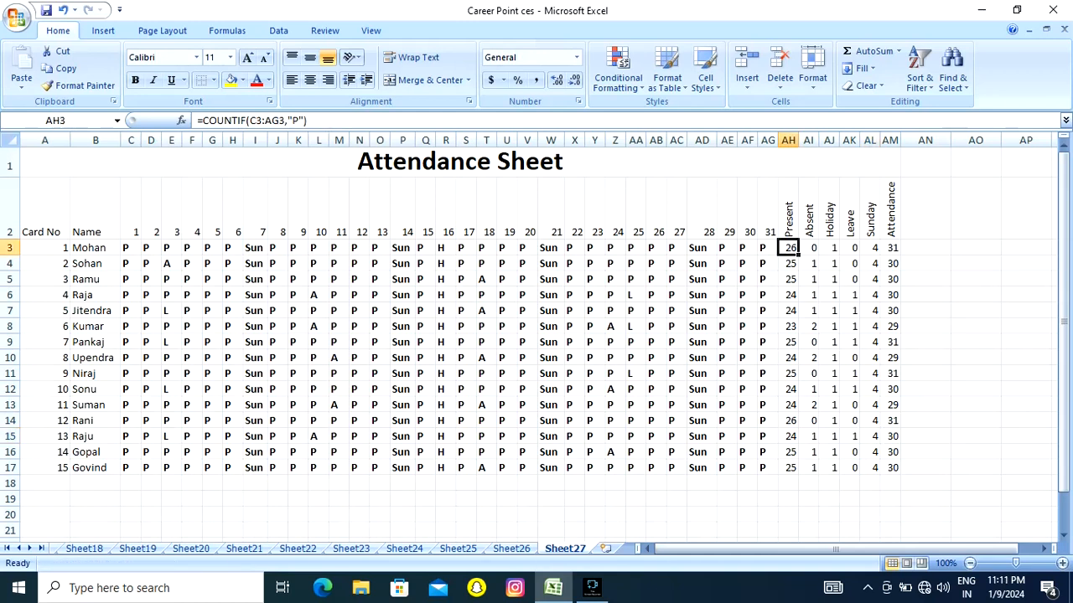
left_click(828, 248)
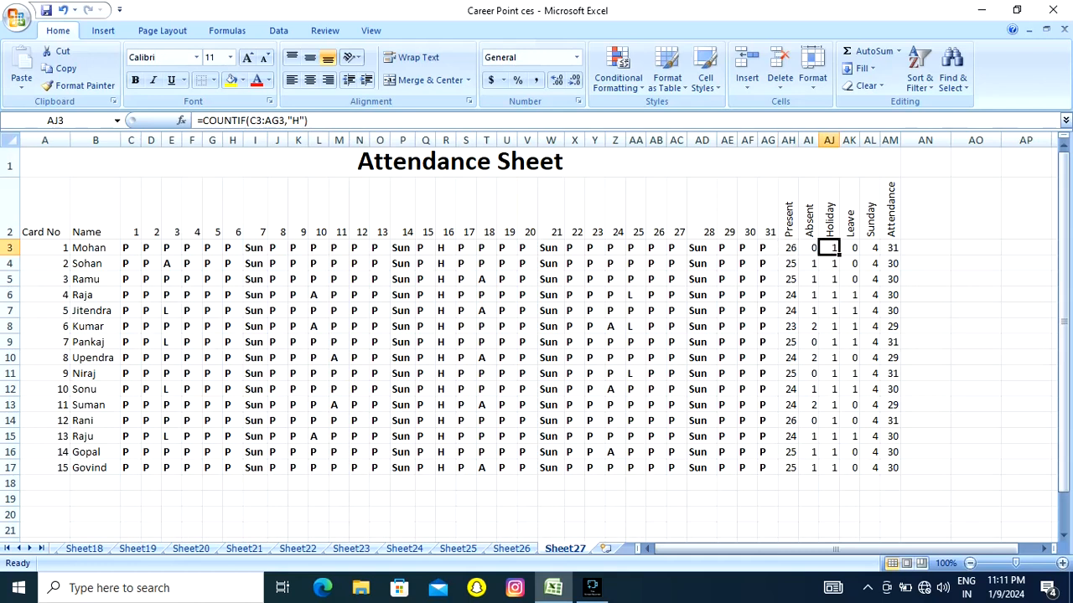
left_click(870, 248)
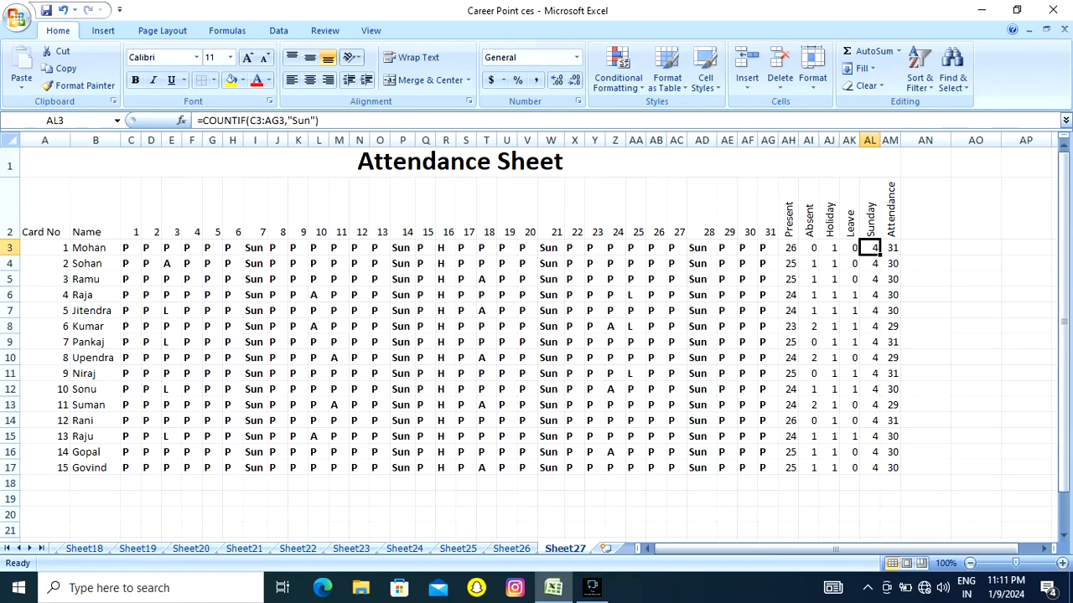
left_click(890, 248)
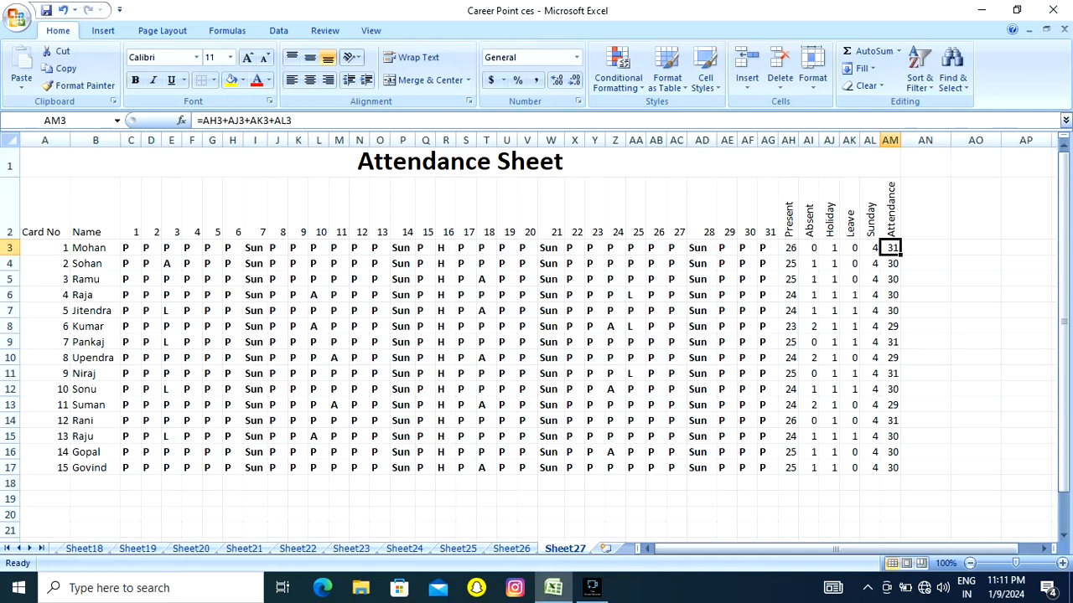
left_click(809, 263)
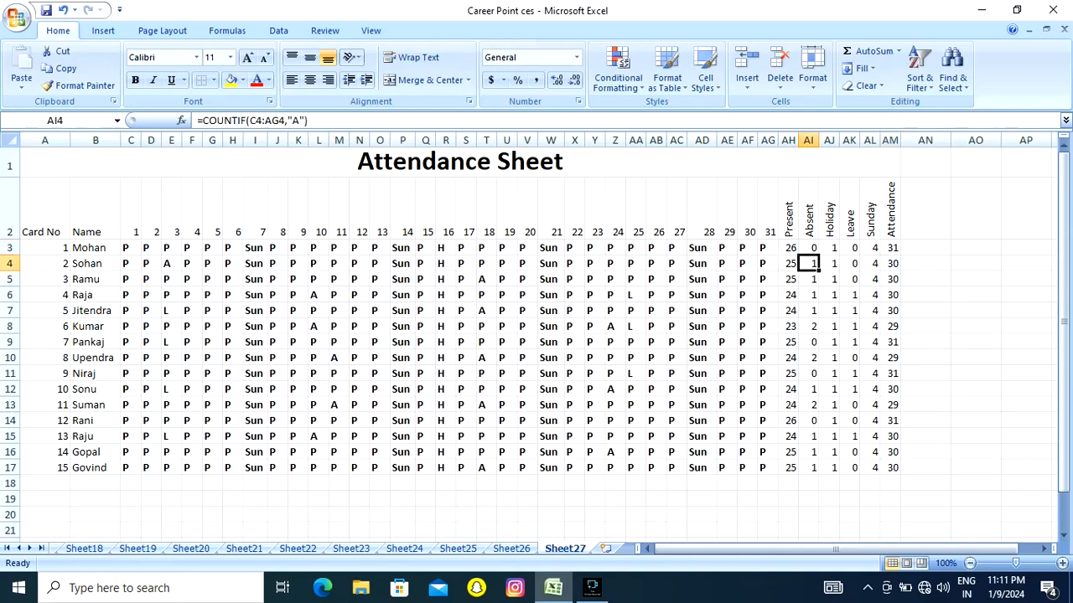
left_click(829, 263)
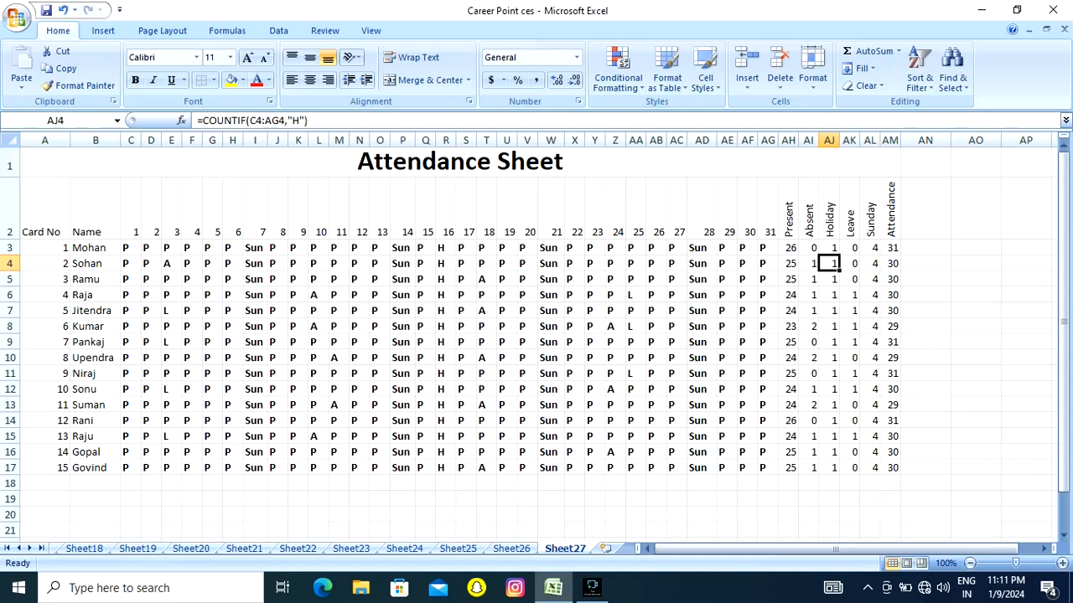
Step: Examine the Sunday, Attendance and Holiday formulas in row 4
left_click(870, 263)
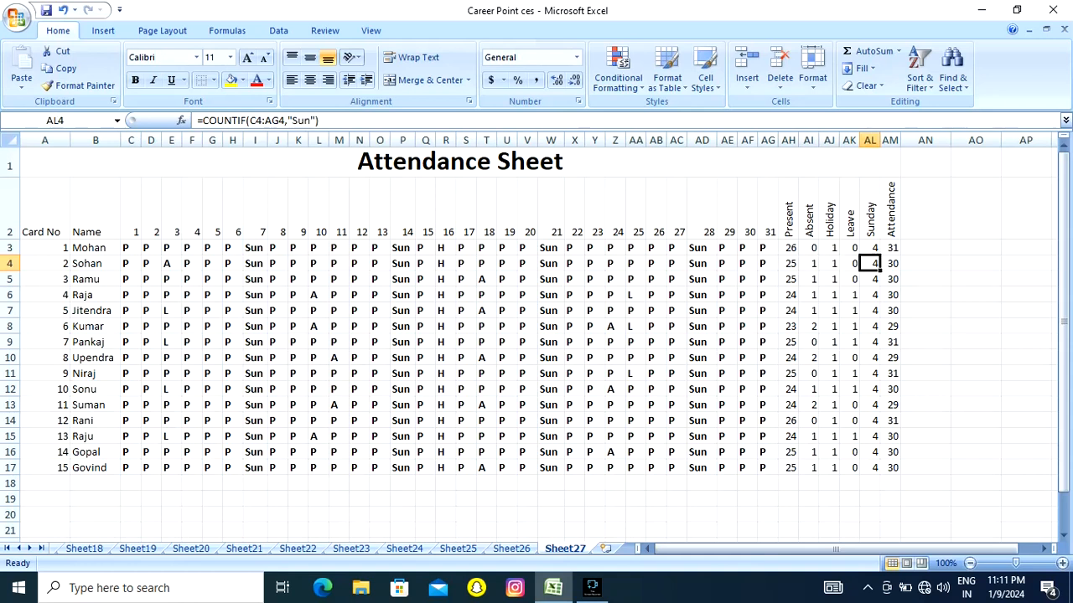
left_click(890, 263)
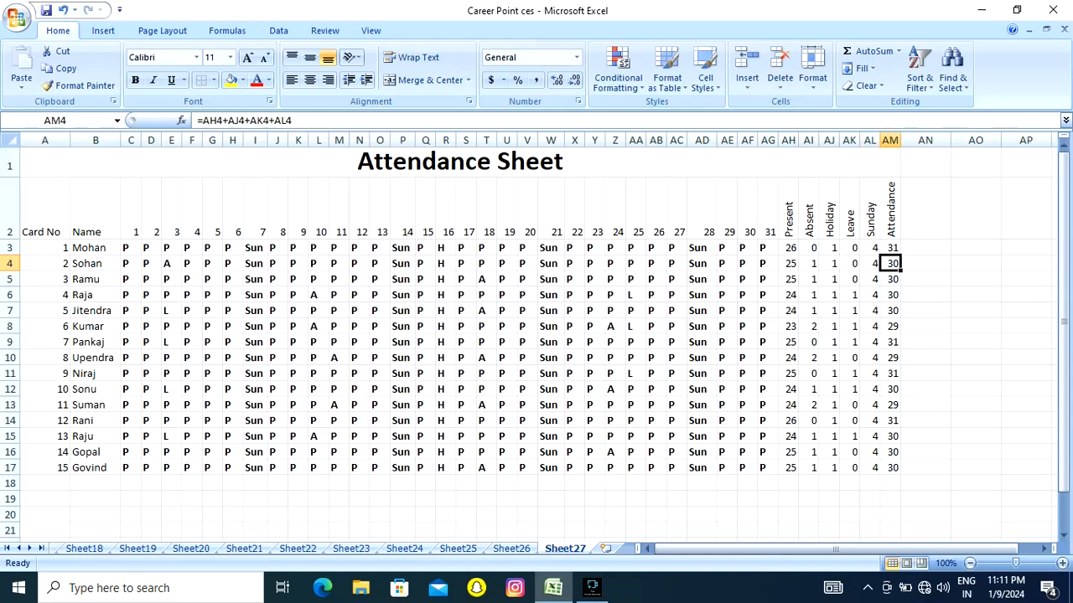
left_click(829, 263)
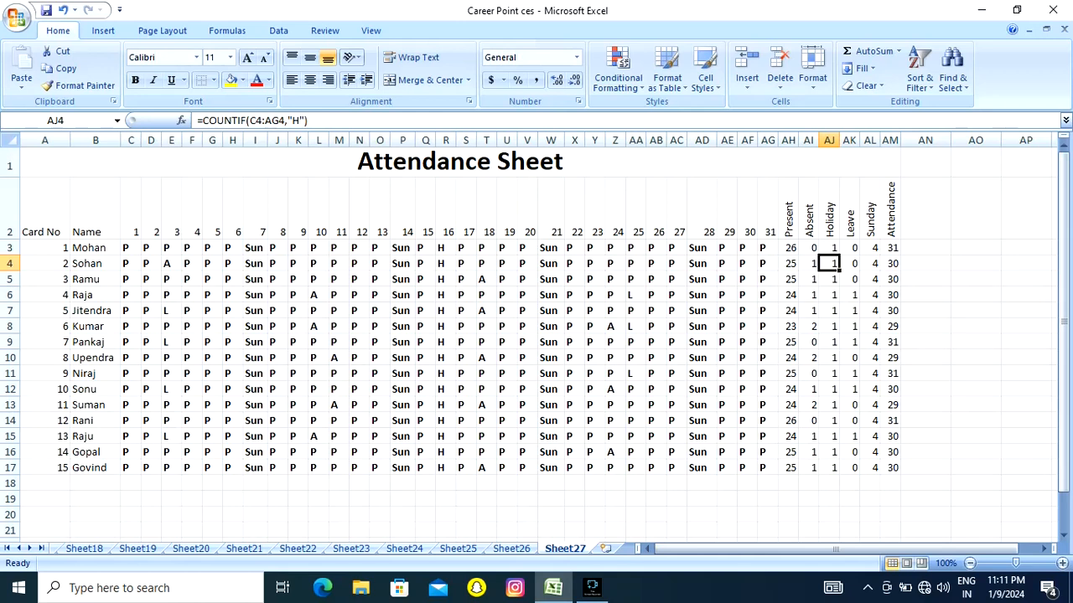
Step: Start a conditional formatting rule on C3:AG17 for cells whose value is equal to Sun
left_click_drag(125, 248, 770, 470)
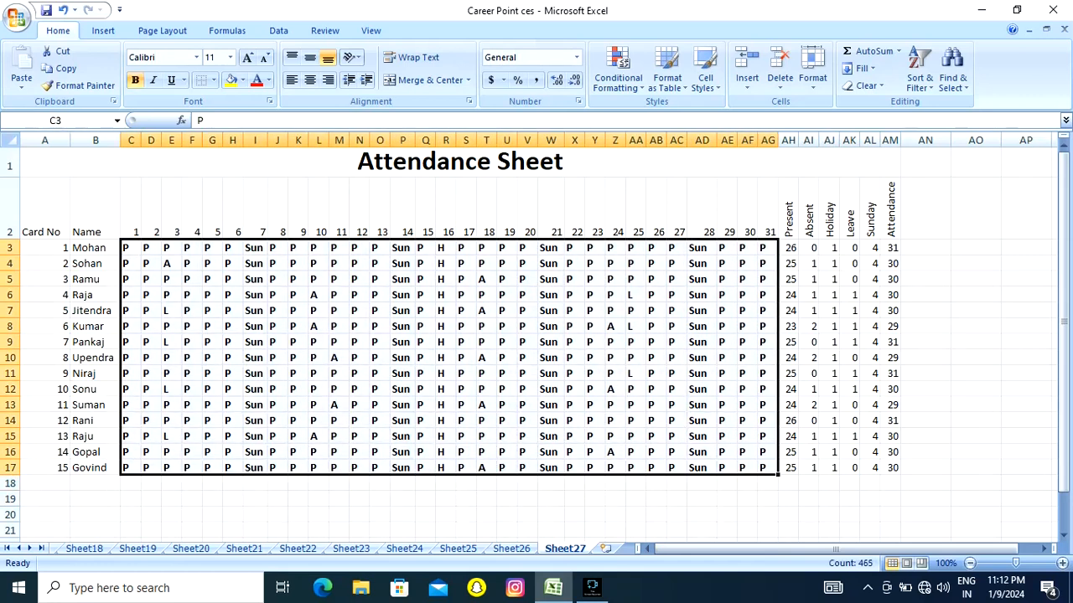
left_click(618, 80)
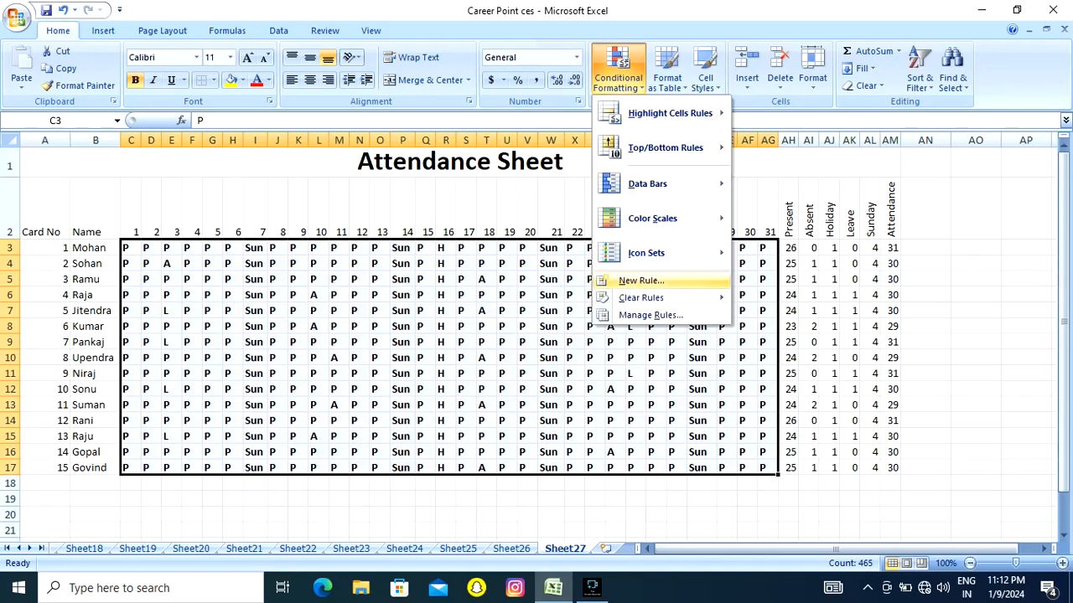
left_click(642, 280)
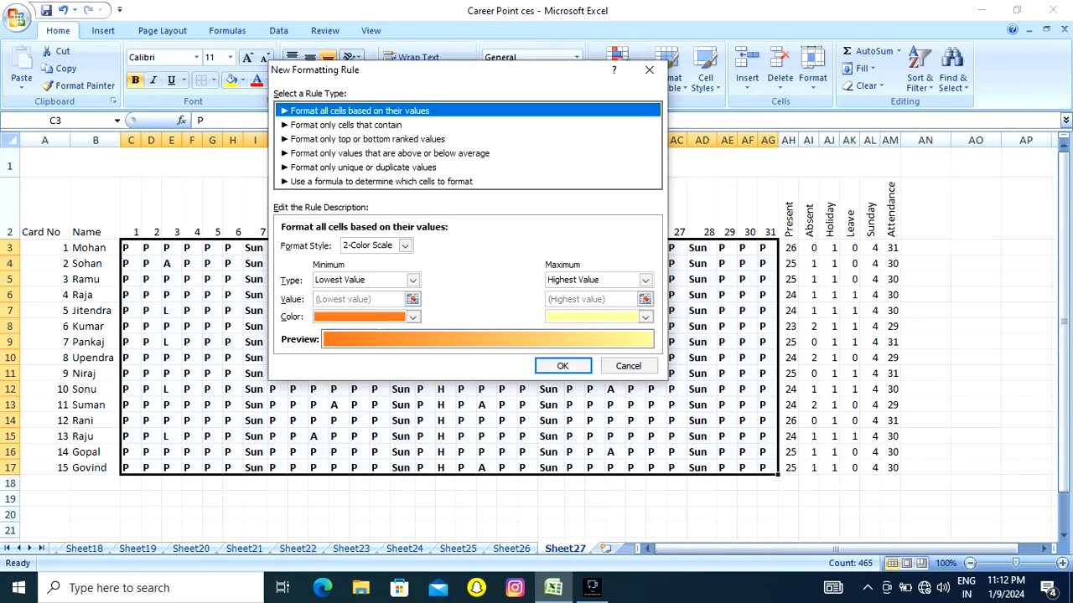
left_click(346, 124)
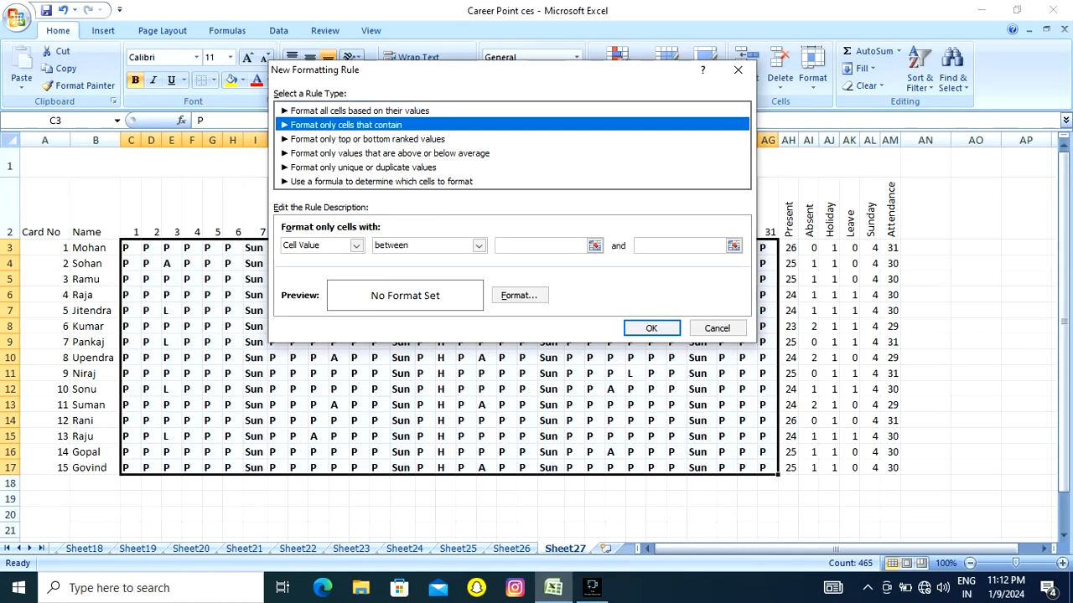
left_click(478, 246)
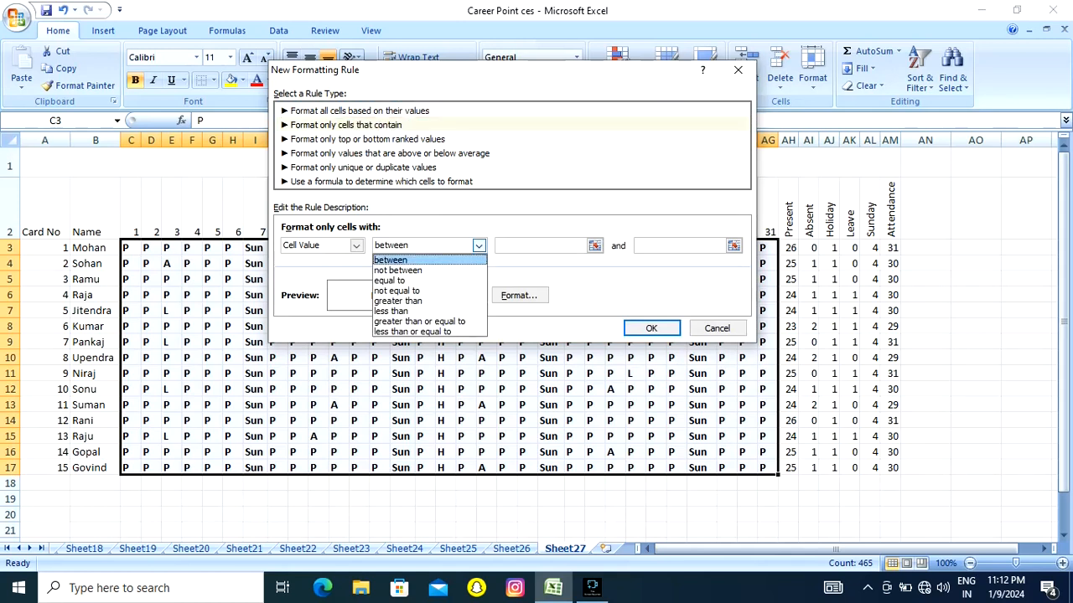
left_click(390, 281)
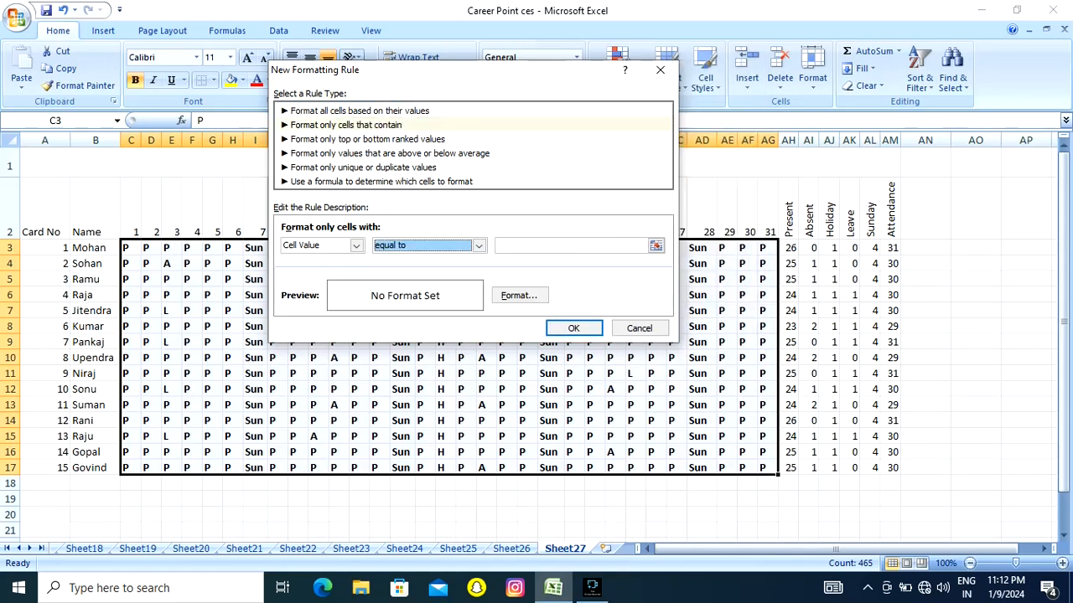
left_click(553, 246)
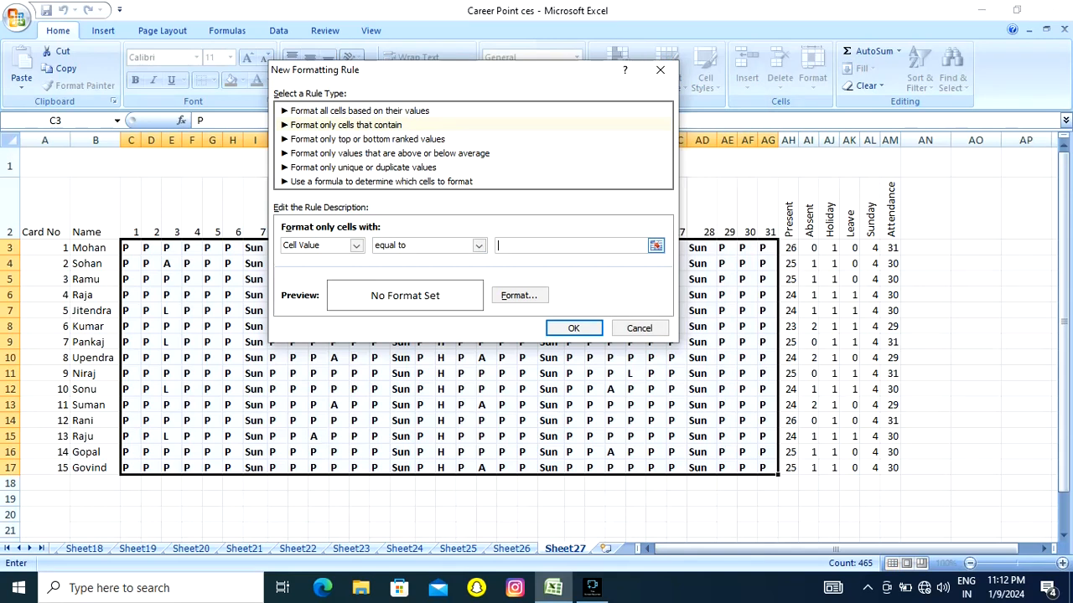
type("Sun")
Step: Give the Sun rule a red fill with dark blue font colour and apply it
left_click(520, 296)
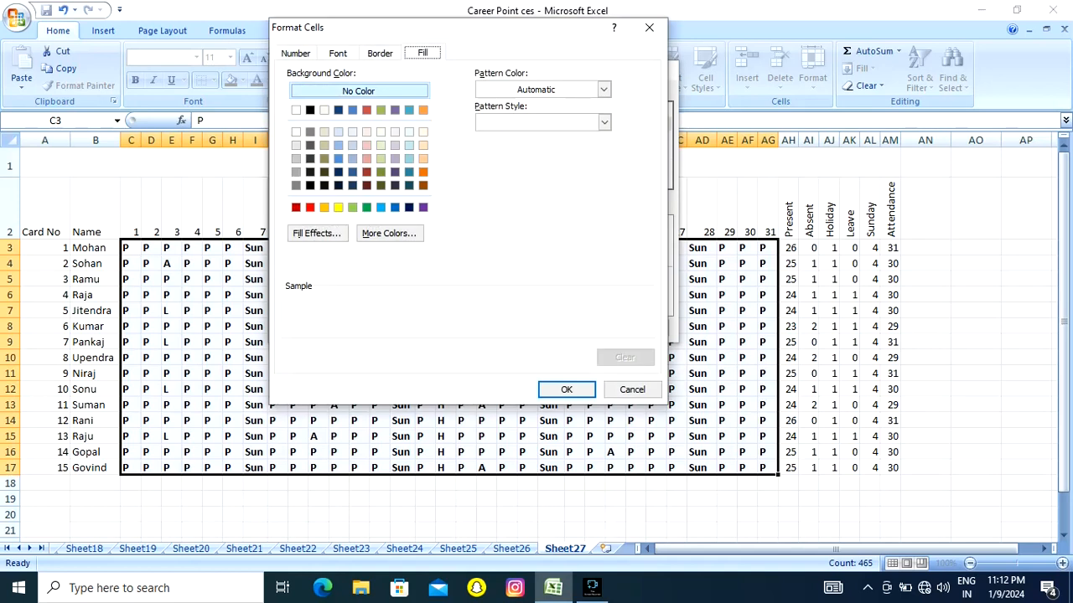
left_click(310, 207)
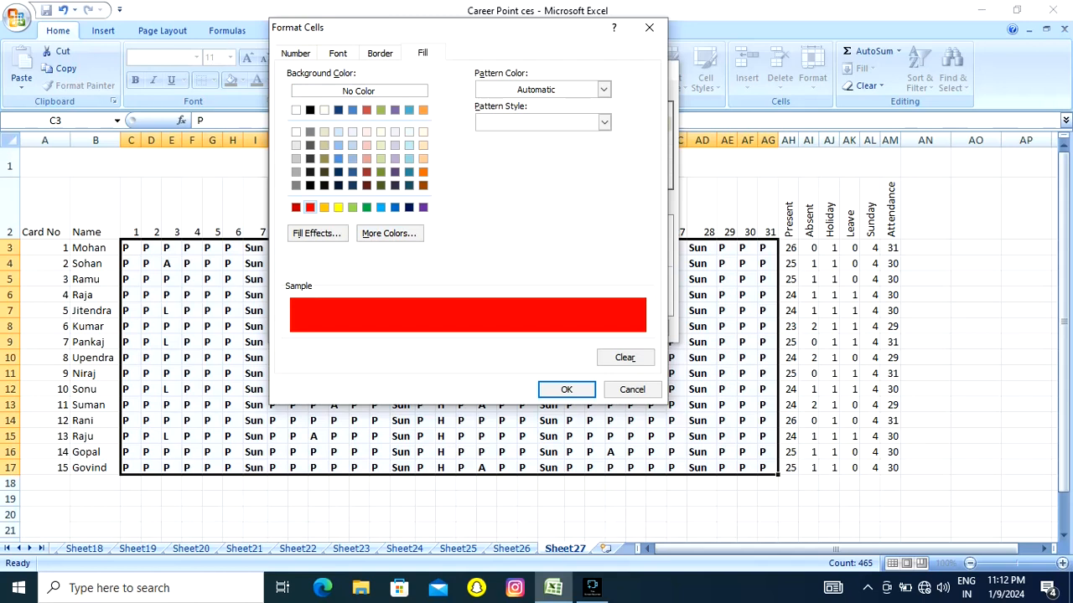
left_click(337, 53)
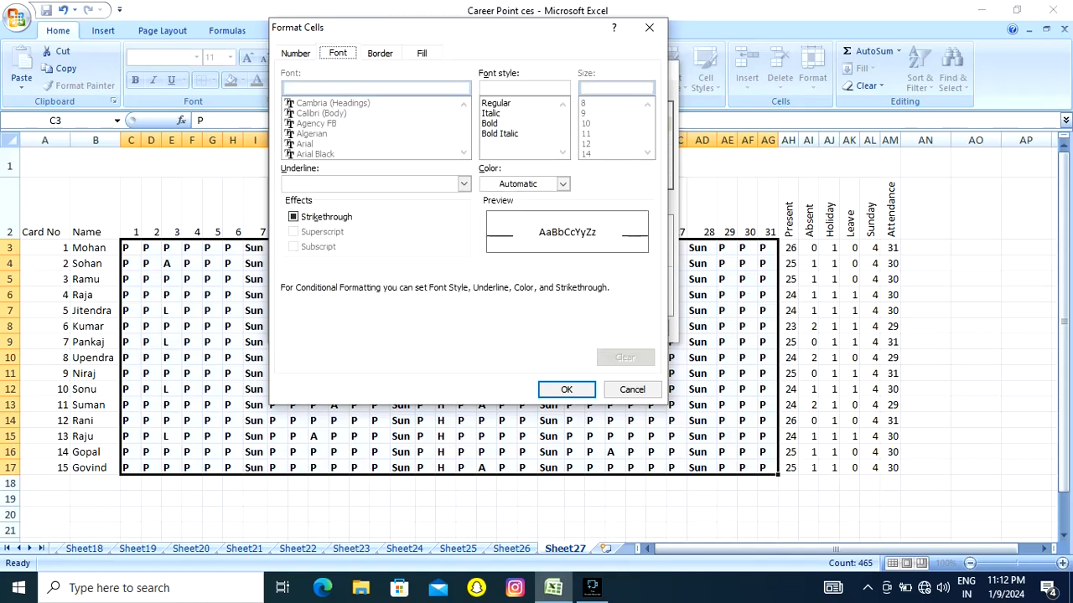
left_click(564, 184)
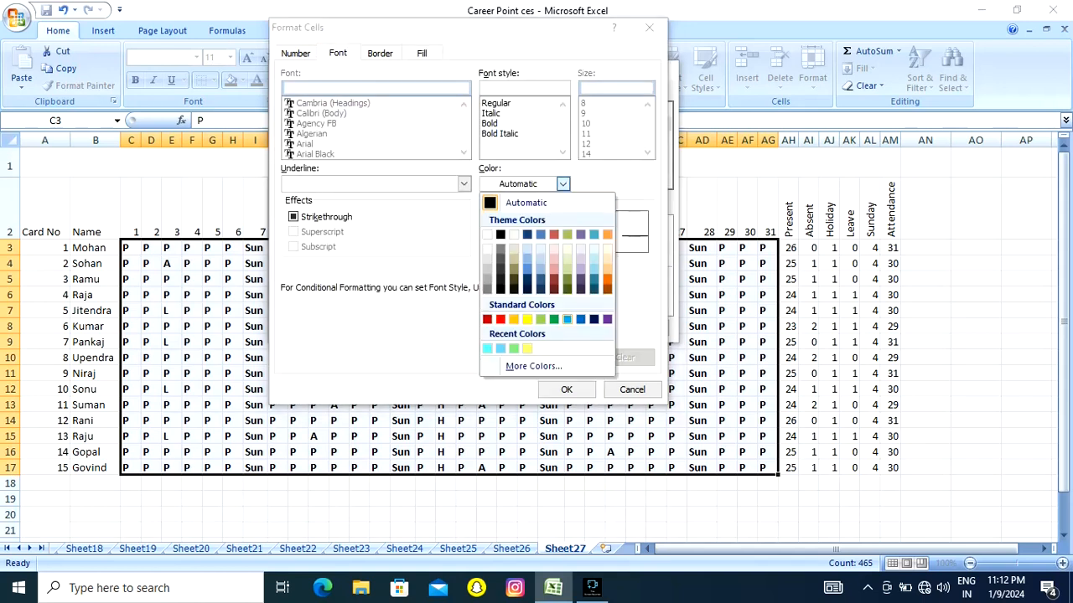
left_click(594, 319)
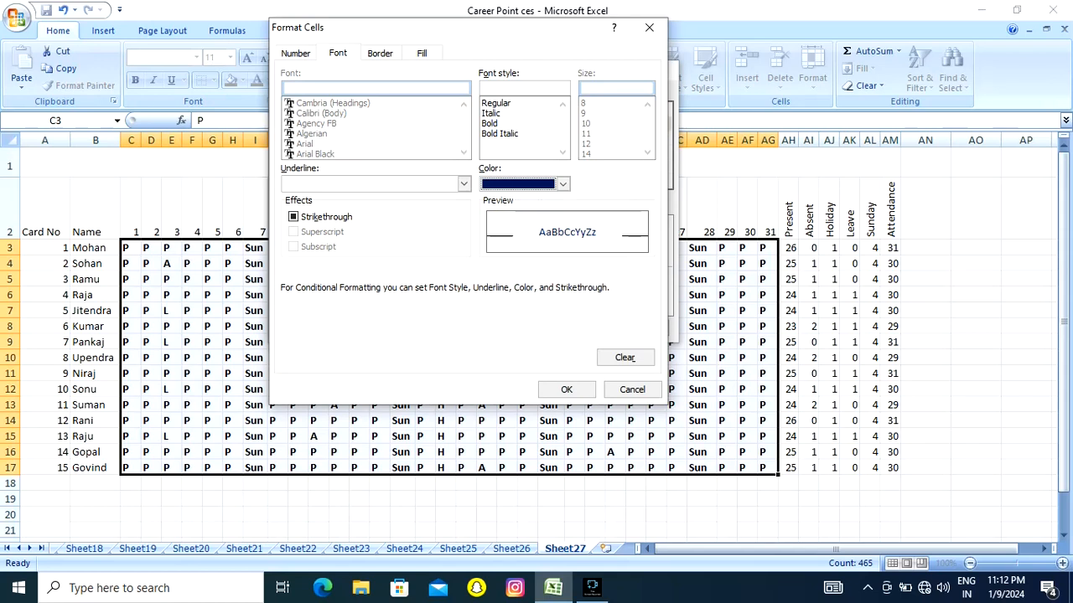
left_click(567, 389)
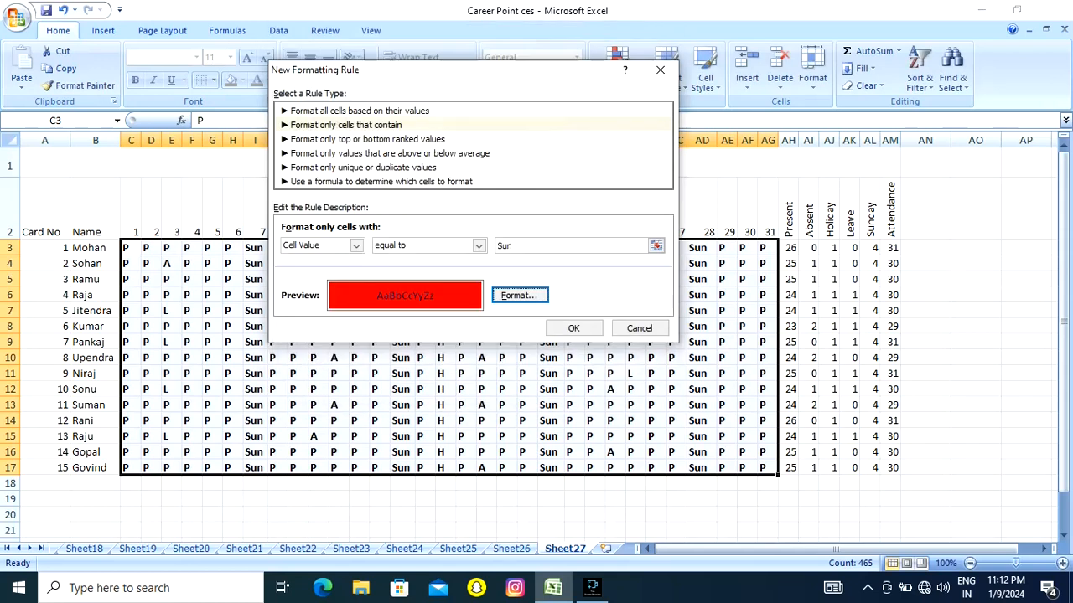
left_click(573, 328)
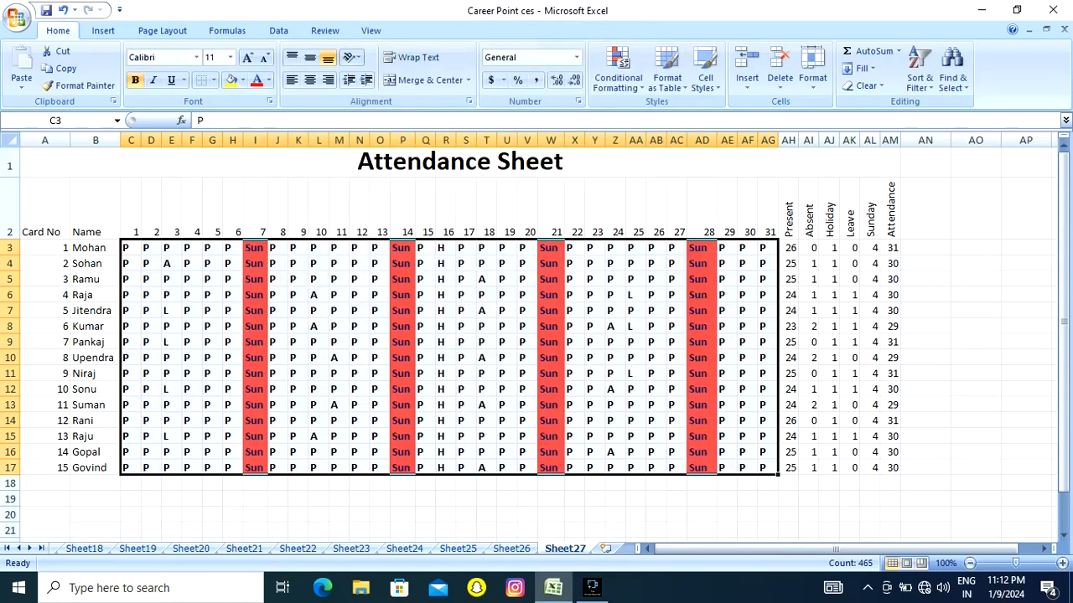
Step: Check the conditional formatting on the Sunday cells in columns I, P and W
left_click(380, 374)
left_click(446, 374)
left_click(550, 374)
left_click_drag(255, 248, 274, 358)
left_click_drag(402, 295, 402, 327)
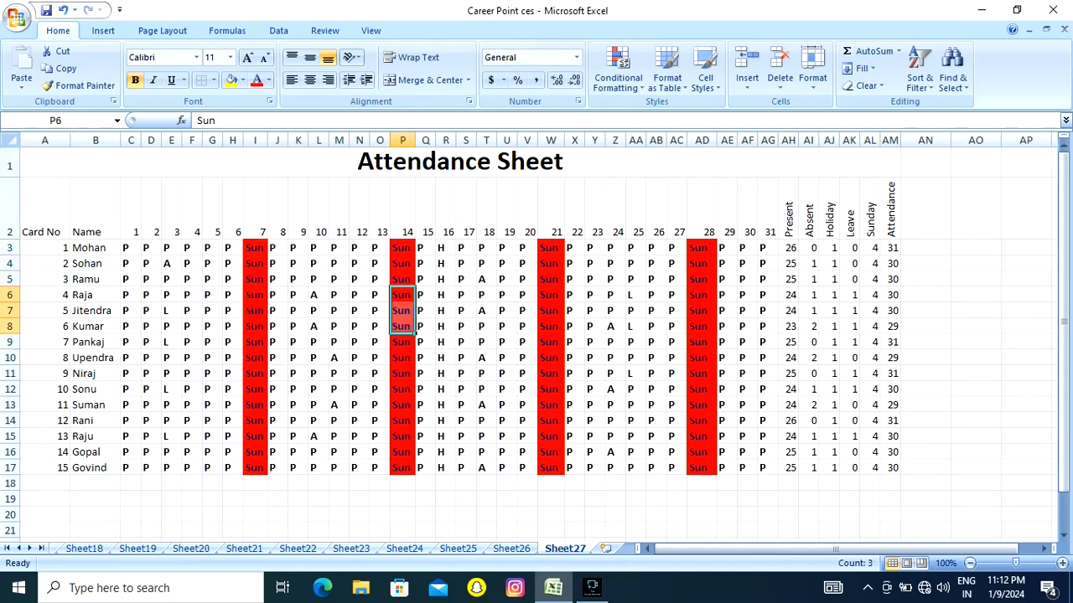
left_click(550, 327)
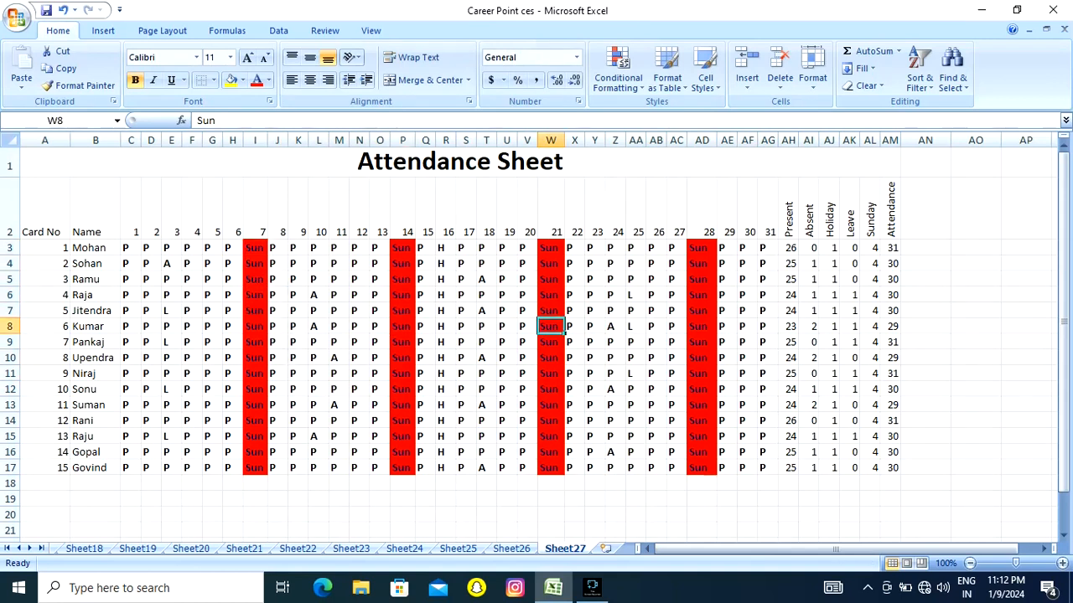
Step: Start another conditional formatting rule on C3:AG17 for cells whose value is equal to A
left_click_drag(125, 248, 768, 468)
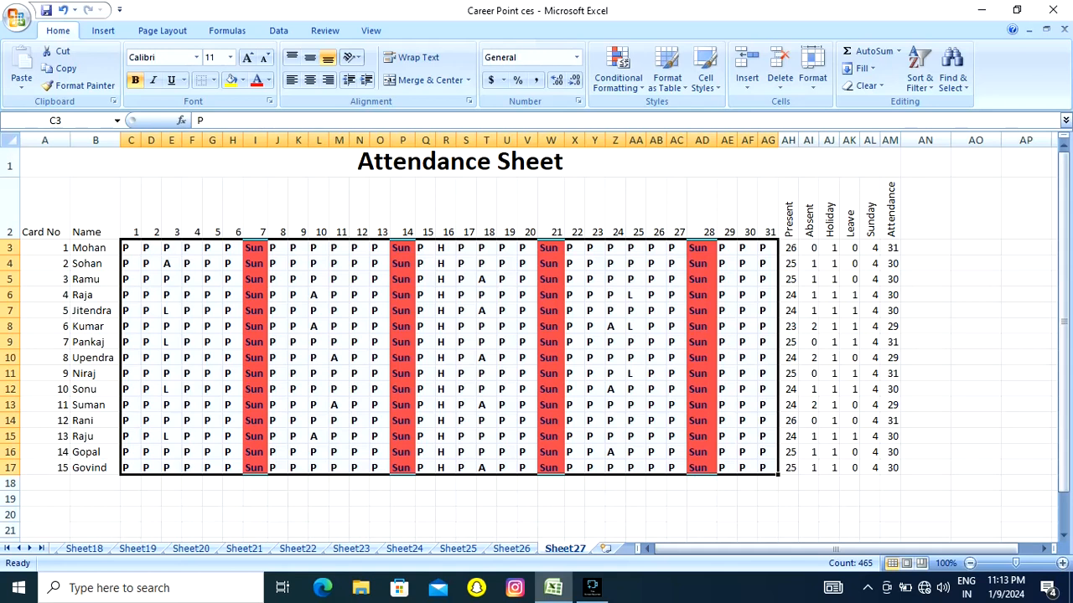
left_click(617, 71)
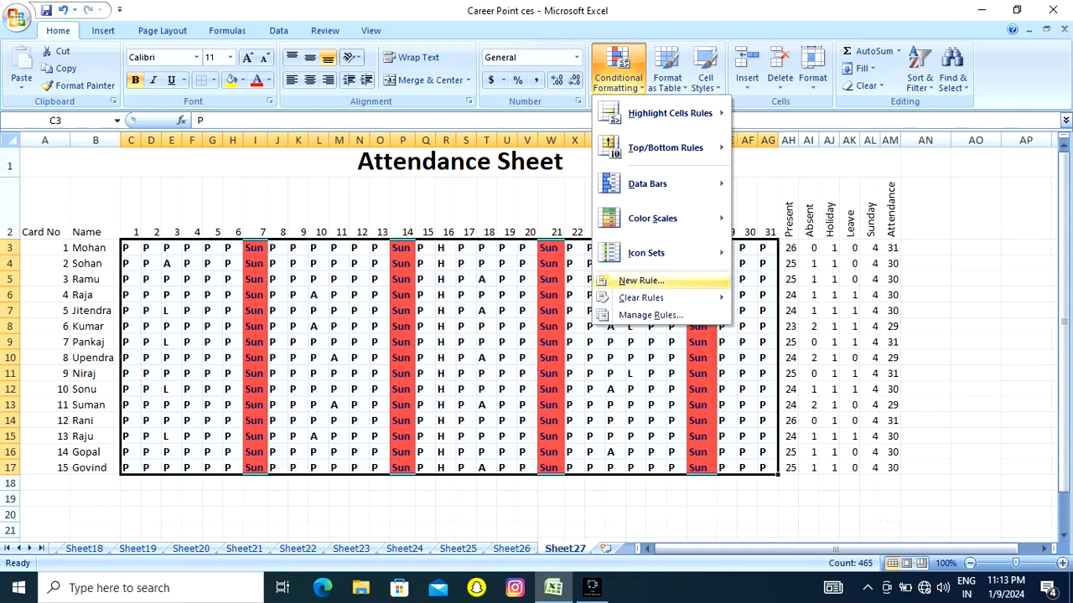
left_click(641, 281)
left_click(352, 107)
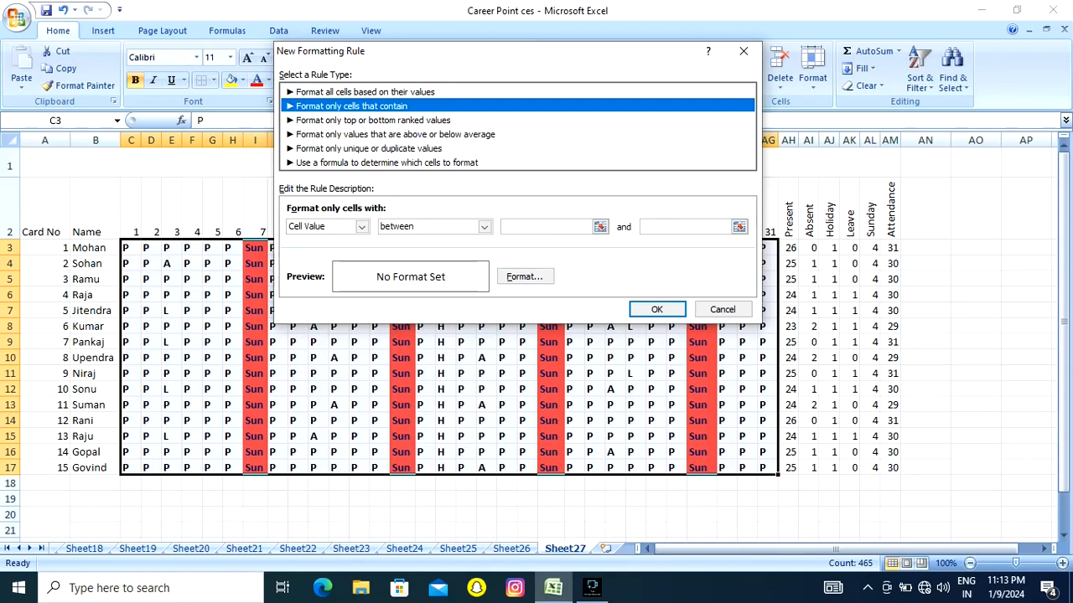
left_click(484, 227)
left_click(396, 262)
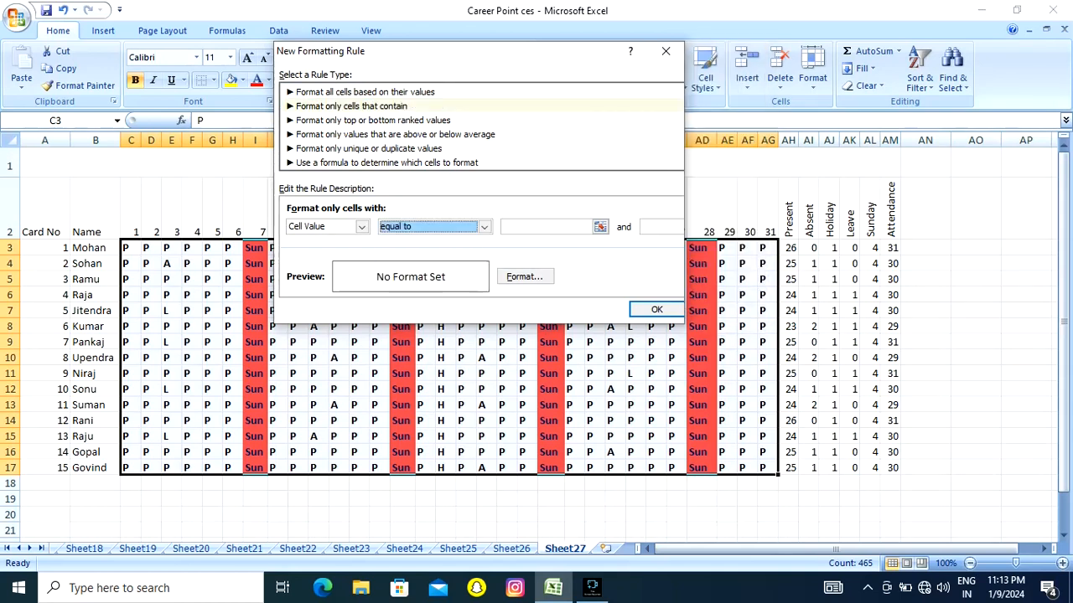
left_click(575, 227)
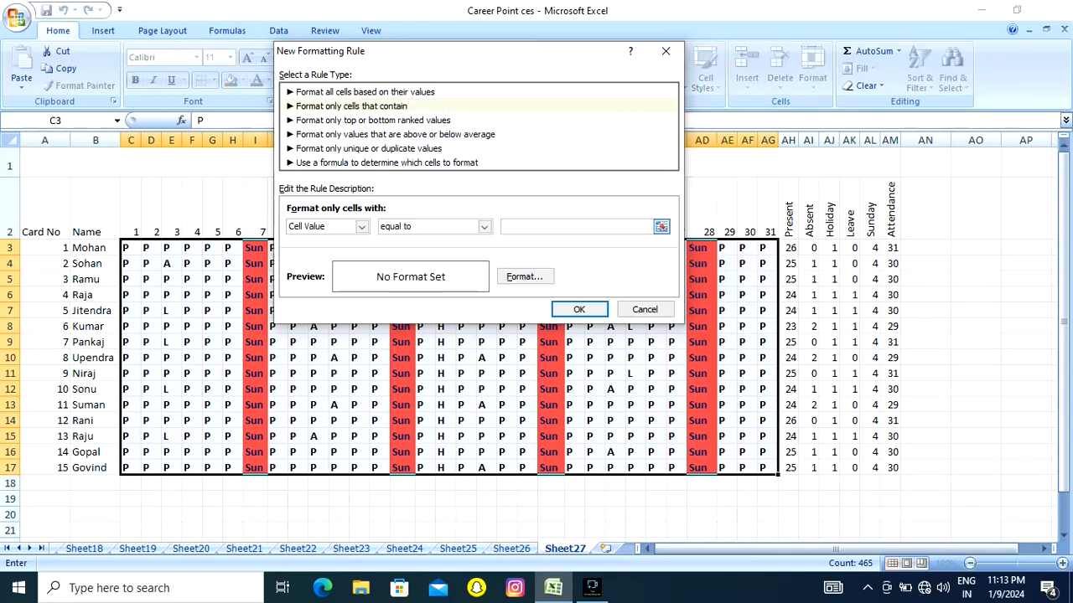
type("A")
Step: Give the A rule a red font colour with purple fill and apply it
left_click(524, 277)
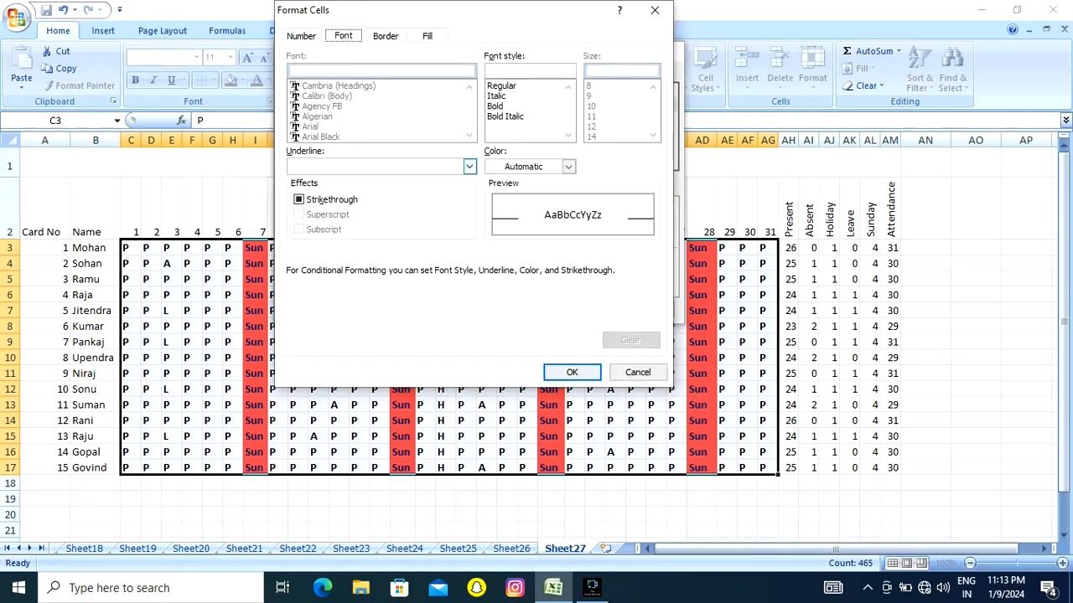
left_click(568, 167)
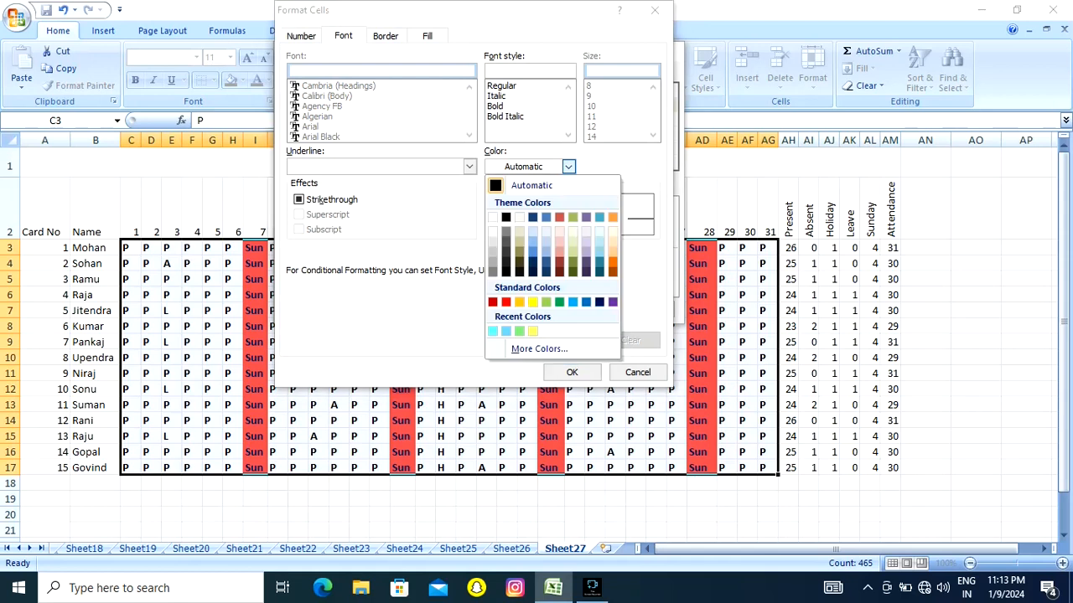
left_click(506, 302)
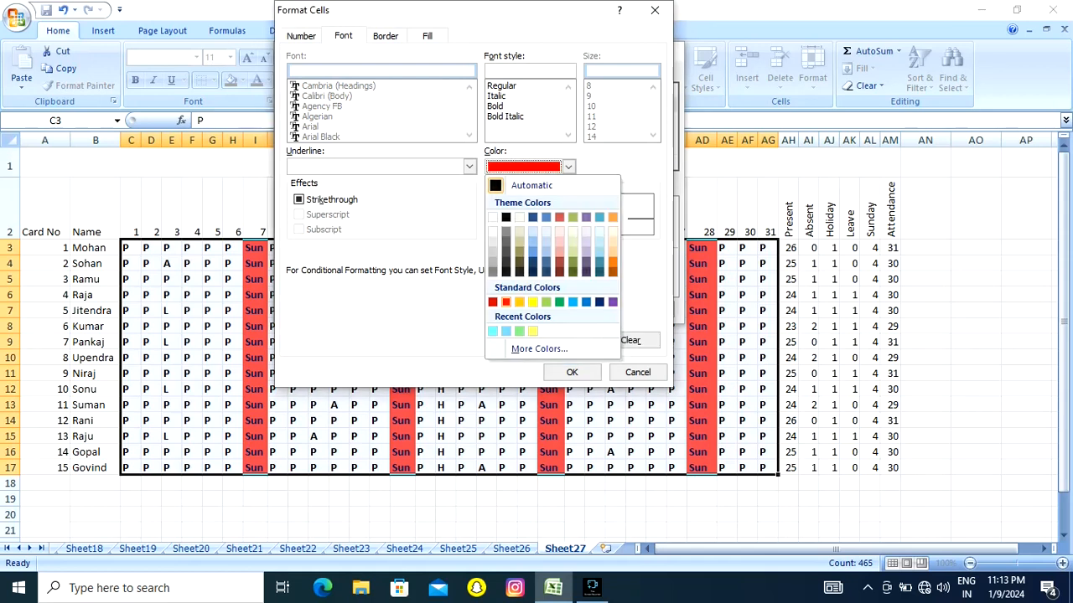
left_click(427, 36)
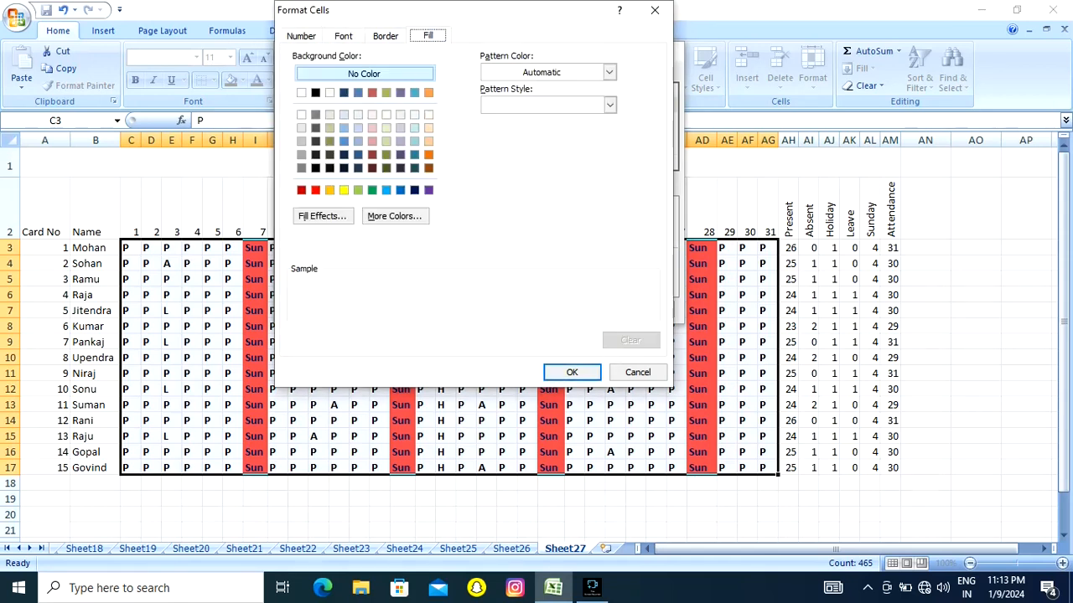
left_click(428, 190)
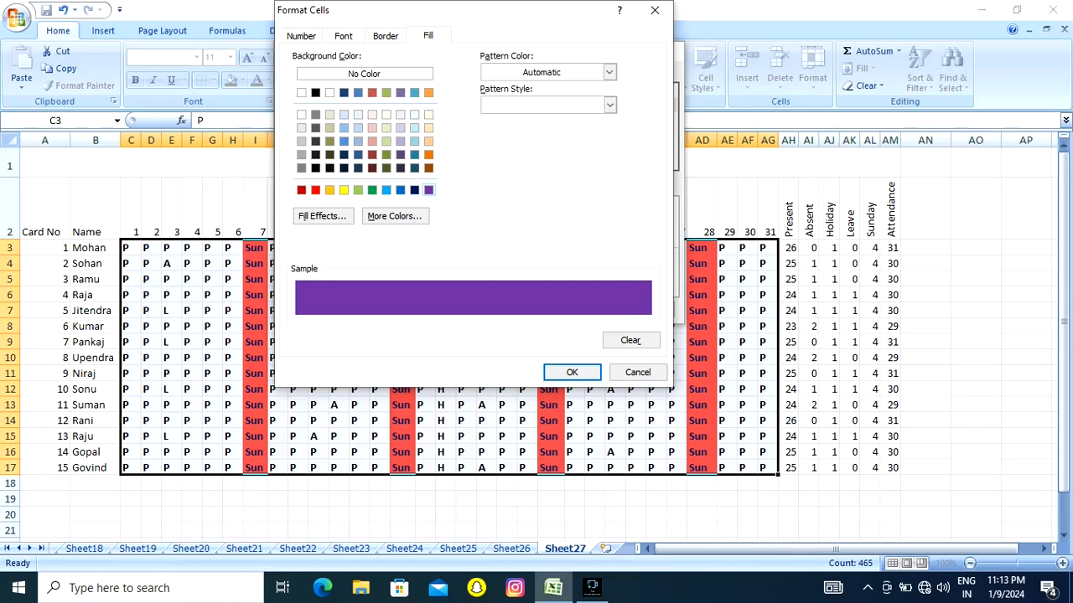
left_click(572, 372)
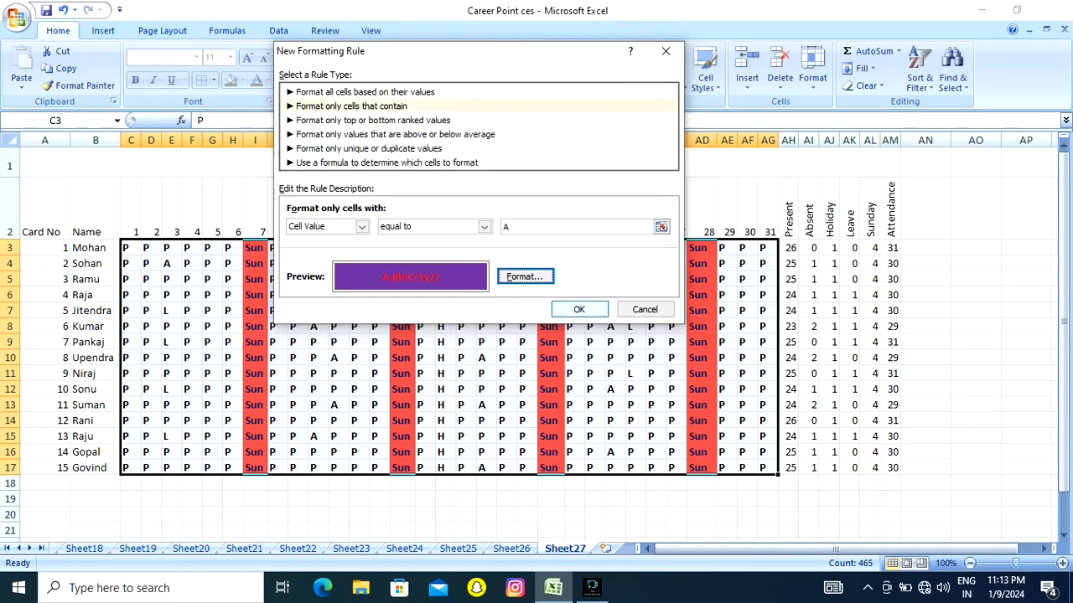
left_click(580, 309)
Step: Check the conditional formatting of the absence marks across the attendance grid
left_click(486, 373)
left_click(402, 389)
left_click(359, 421)
left_click(338, 437)
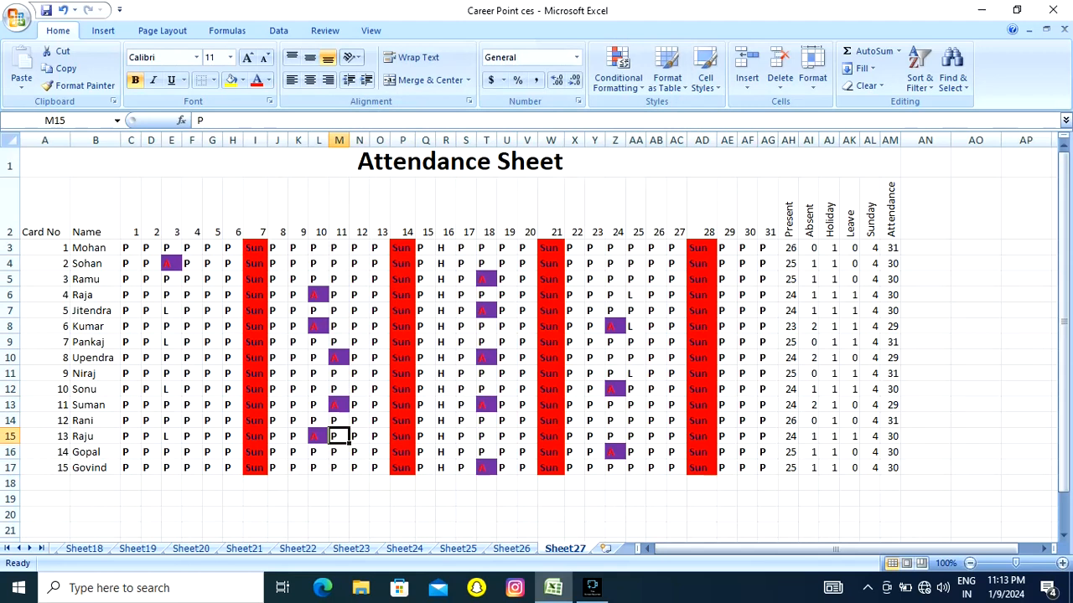
left_click(338, 342)
left_click(319, 311)
left_click(338, 358)
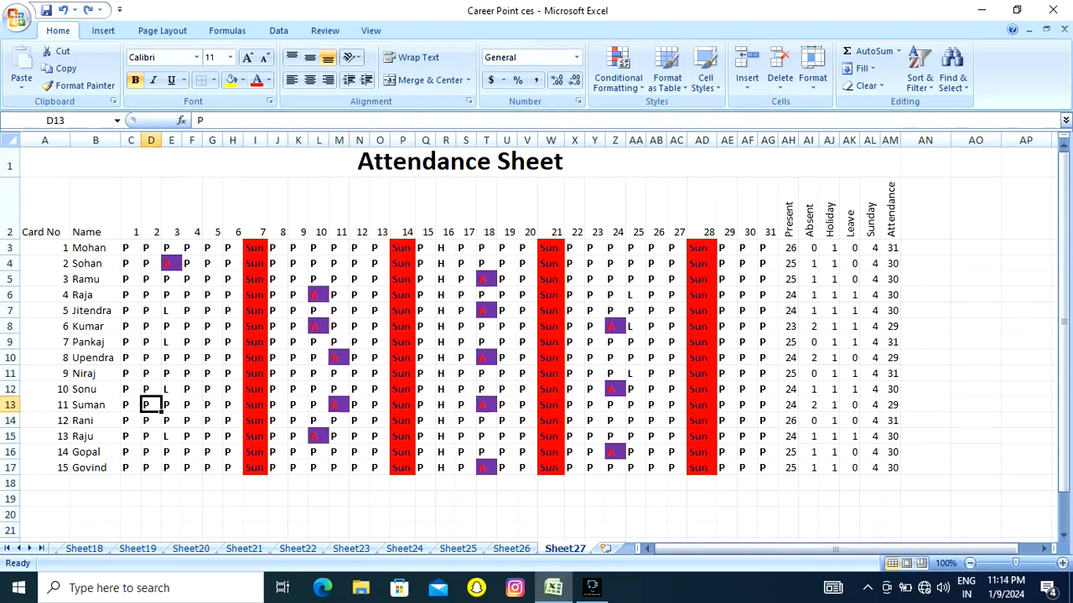
Step: Mark card numbers 10 and 13 absent on day 2 by entering A in D12 and D15
left_click(151, 389)
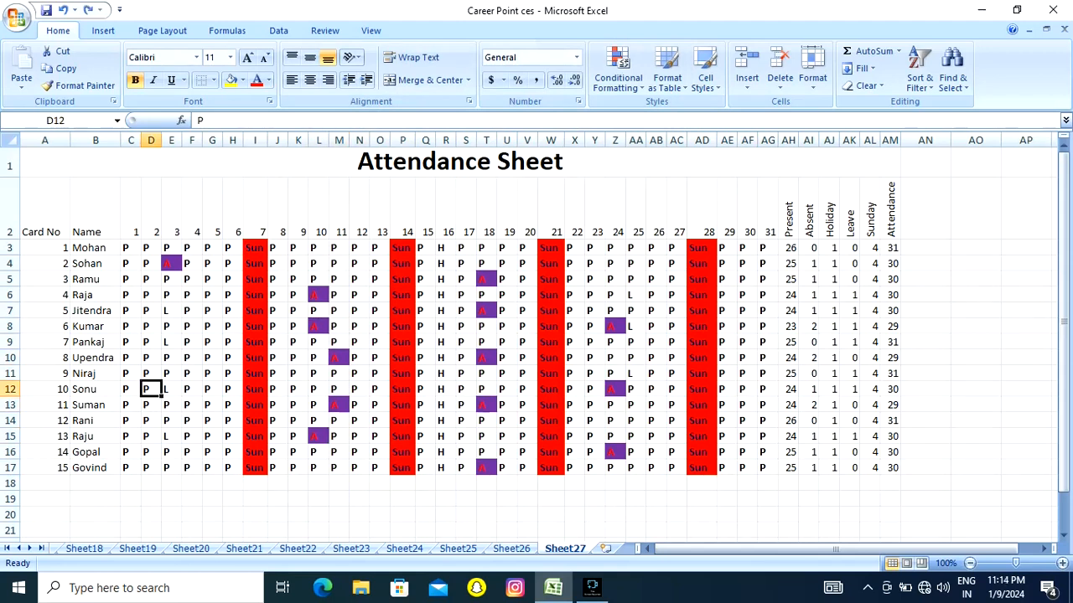
type("A")
key("Return")
key("Return")
key("Return")
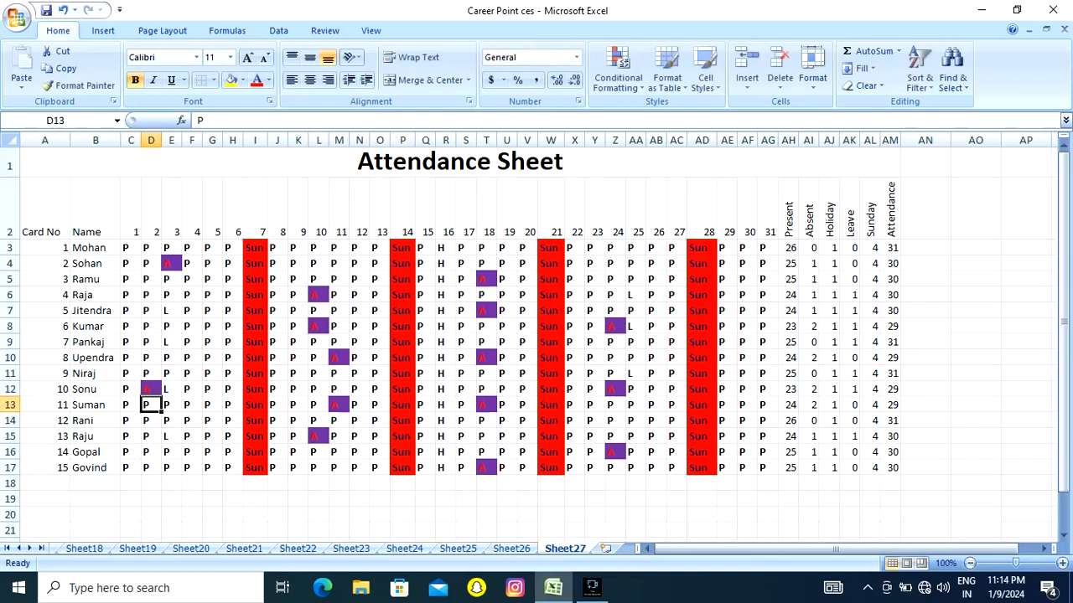
type("A")
key("Return")
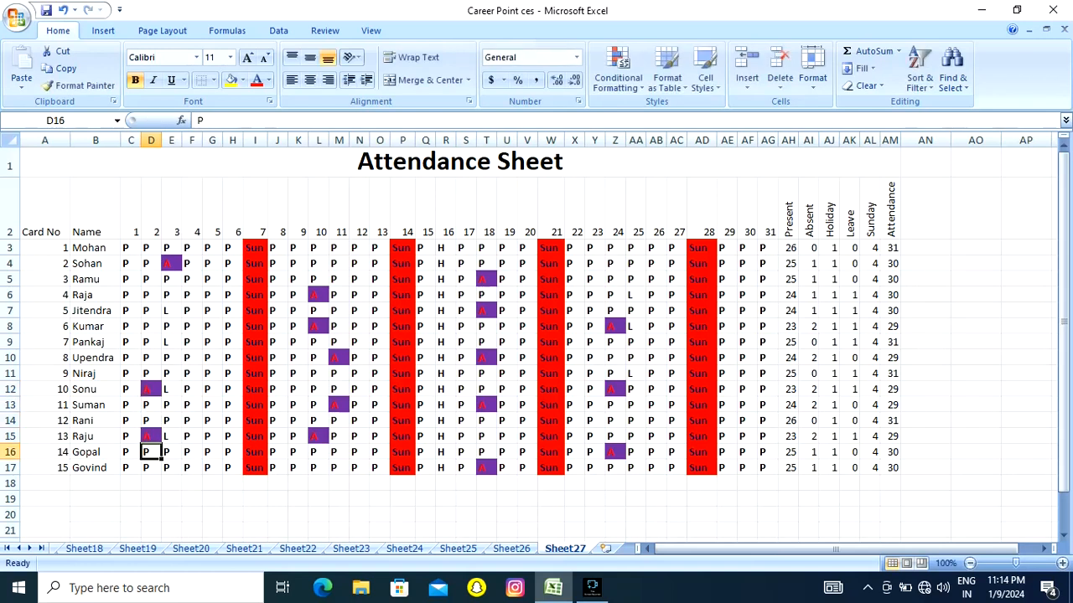
Step: Start a new conditional formatting rule on C3:AG17 for cells whose value is equal to H
left_click_drag(126, 248, 769, 468)
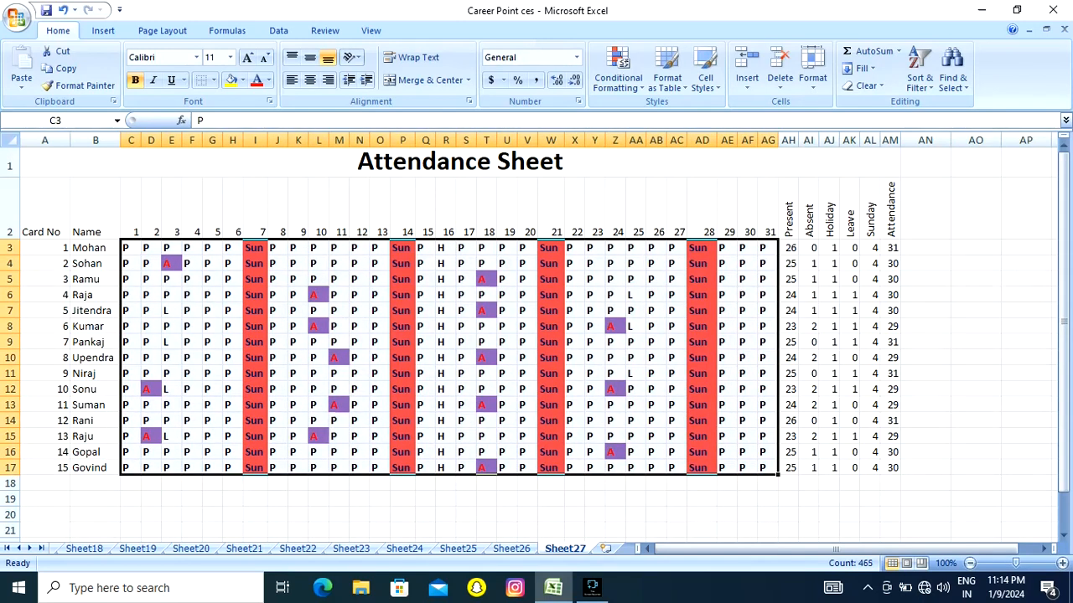
left_click(617, 71)
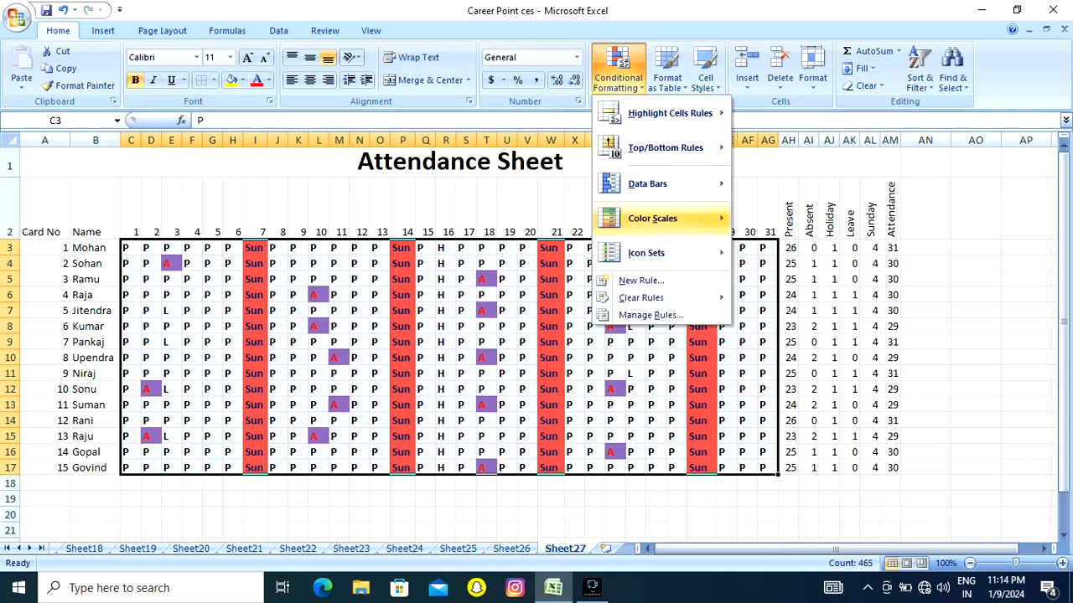
left_click(641, 280)
left_click(357, 87)
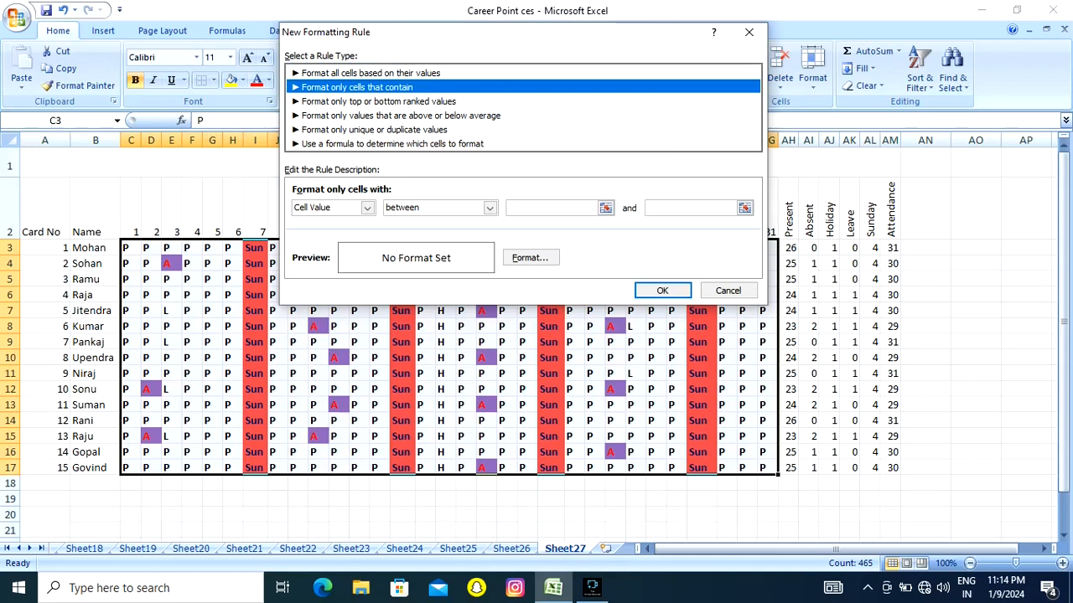
left_click(489, 208)
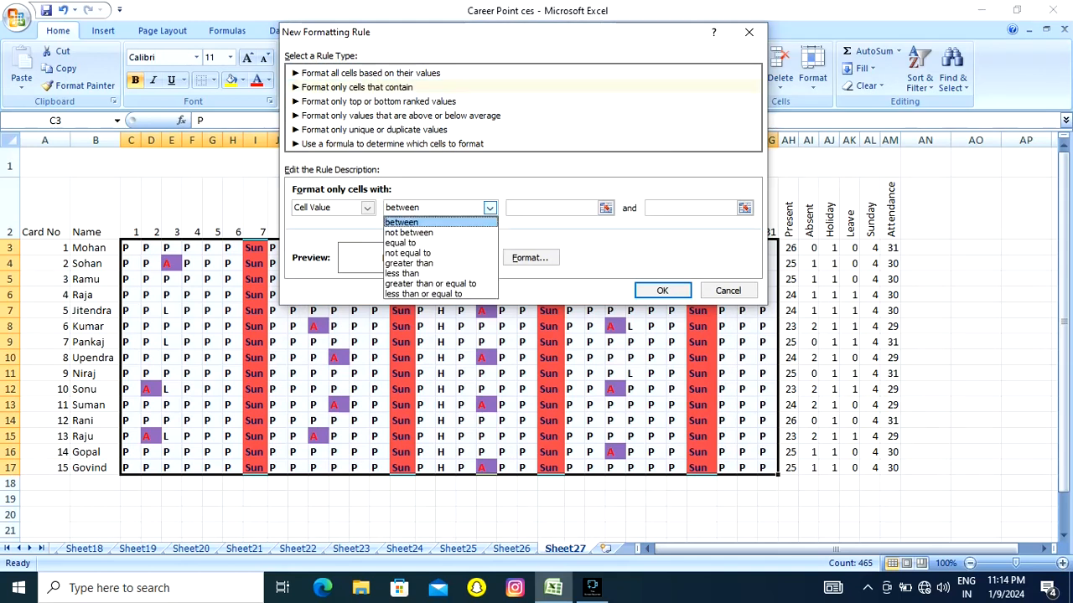
left_click(400, 242)
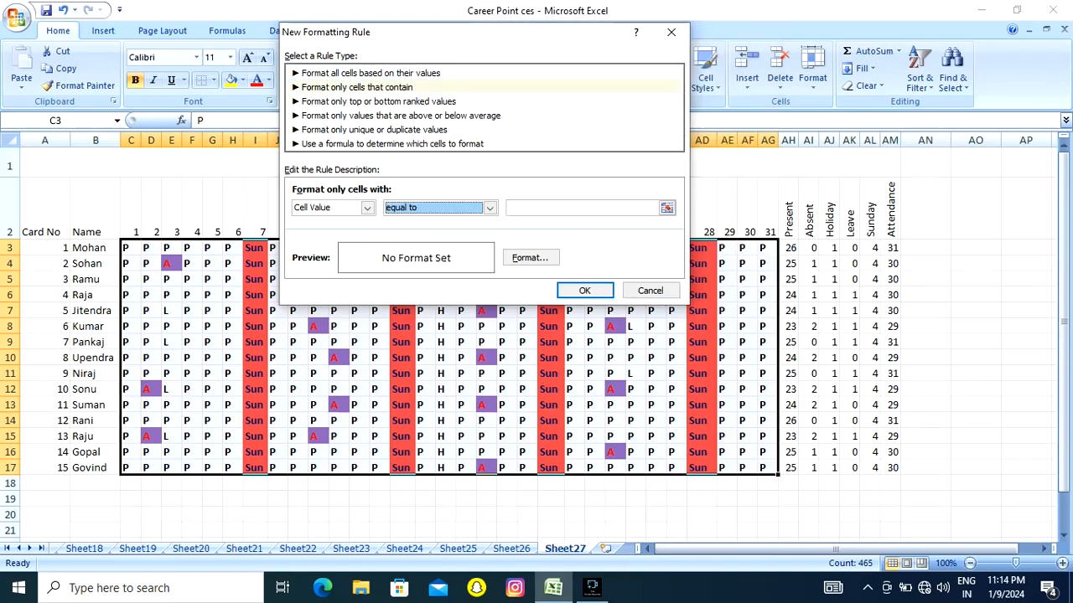
left_click(578, 208)
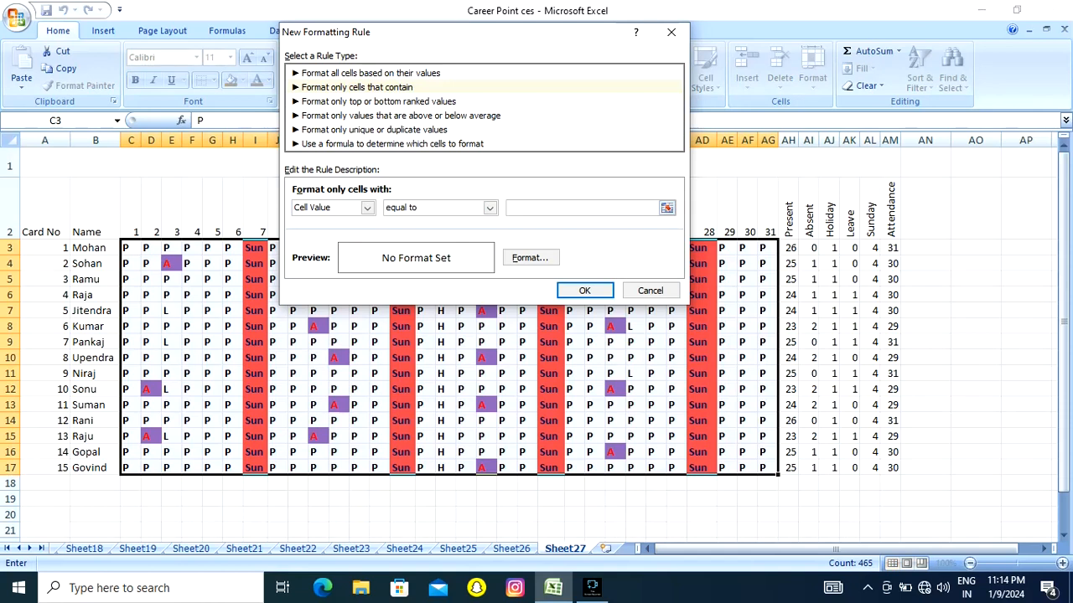
type("h")
type("H")
Step: Give the H rule a green fill with a yellow font colour and apply it
left_click(530, 257)
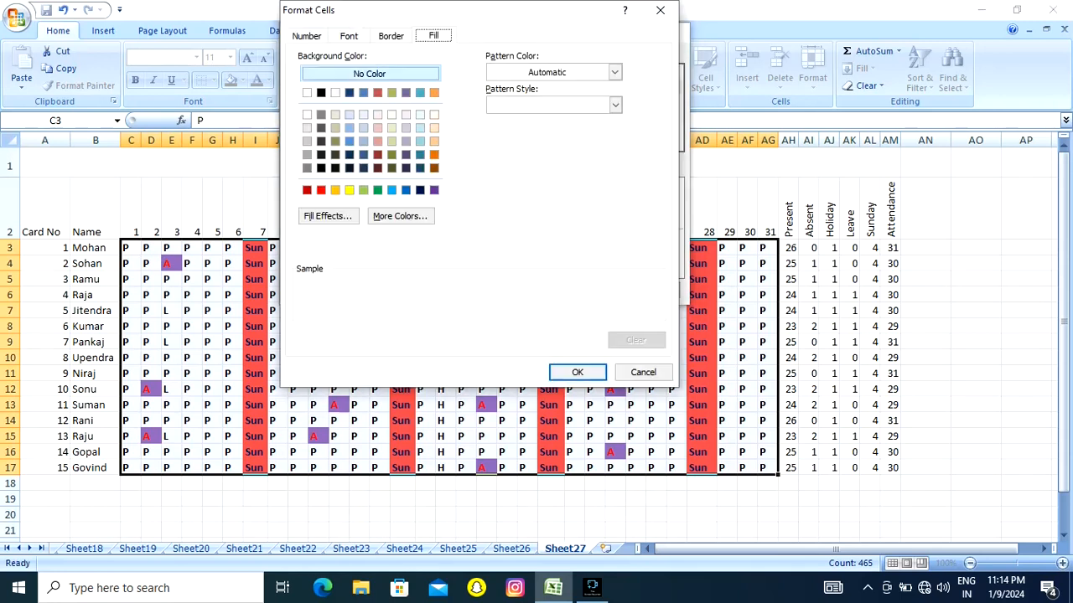
left_click(378, 190)
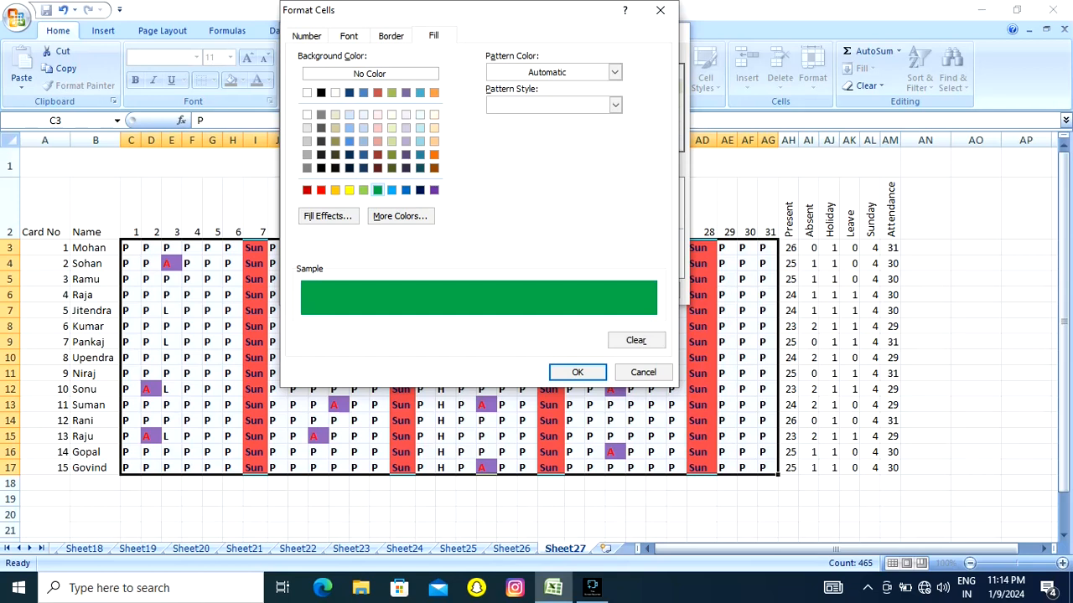
left_click(349, 36)
left_click(574, 167)
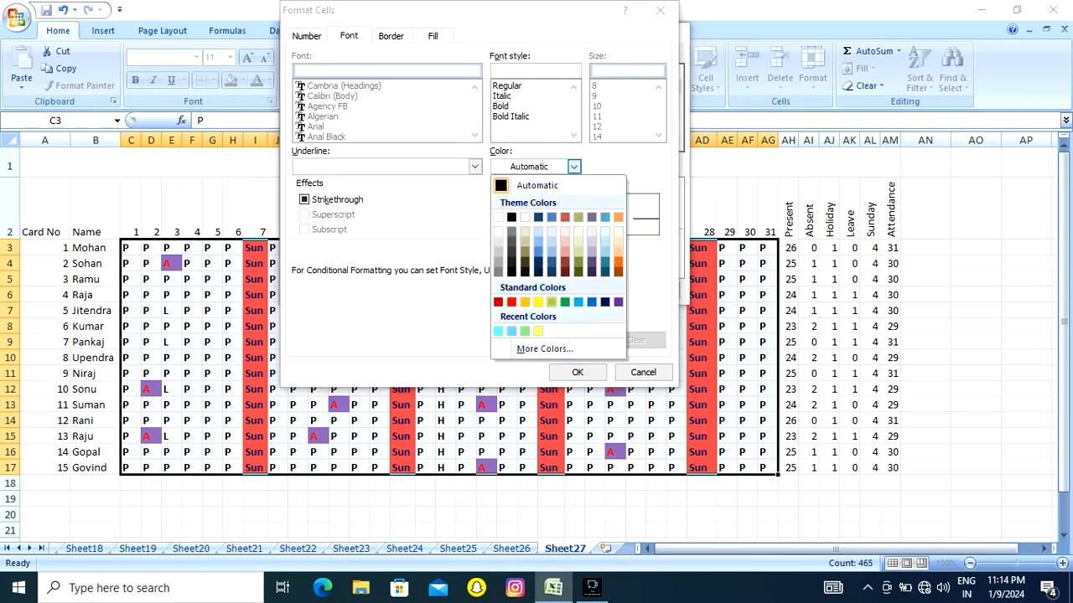
left_click(538, 302)
left_click(578, 372)
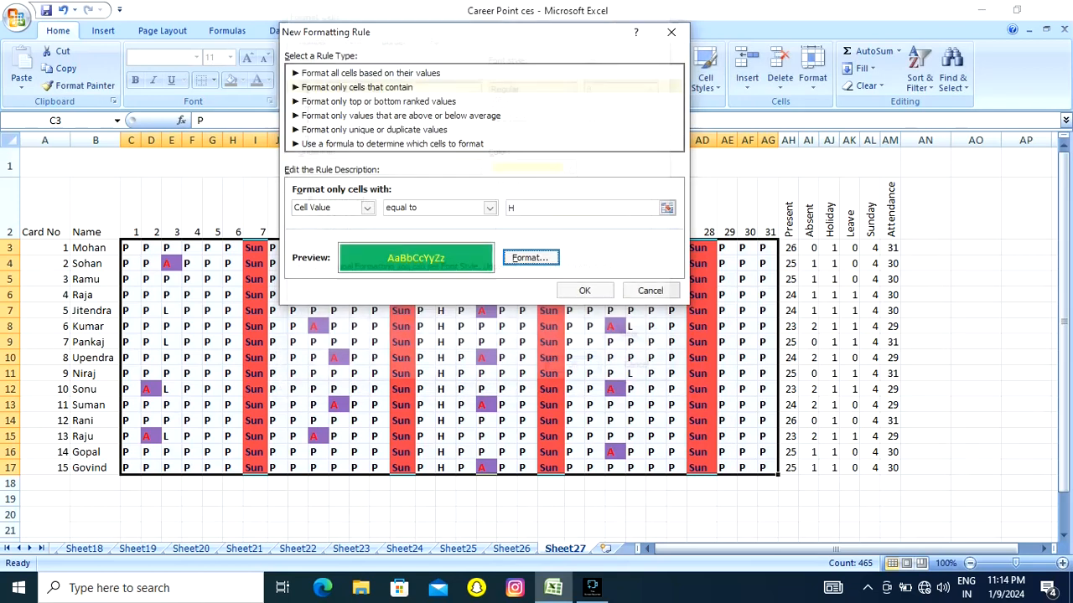
left_click(584, 290)
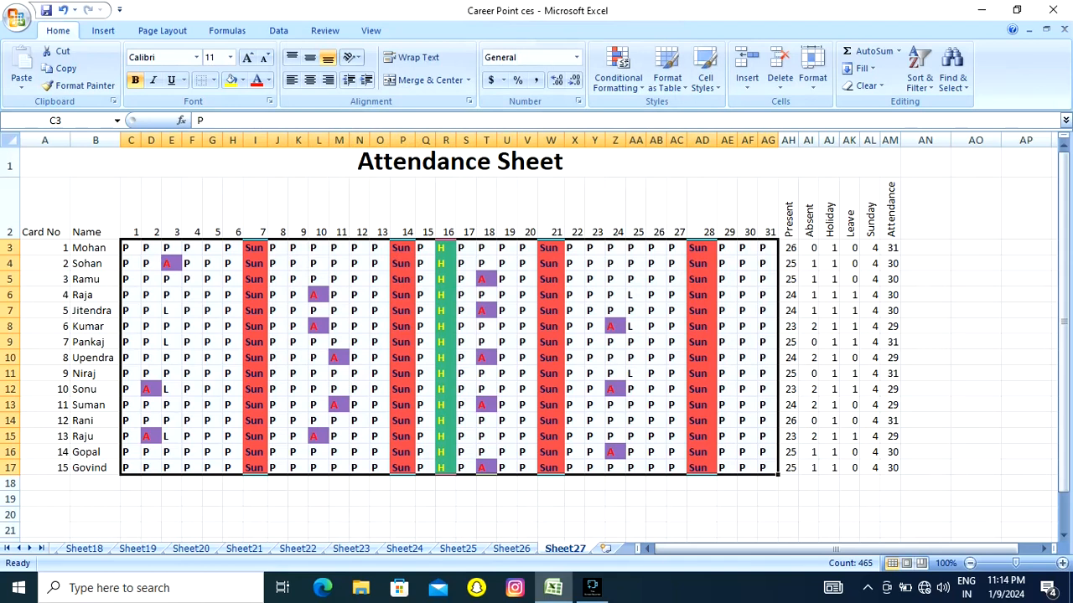
Step: Check the conditional formatting of the holiday marks down the day 16 column
left_click(530, 342)
left_click(446, 248)
left_click(446, 342)
left_click(446, 388)
left_click(446, 420)
left_click(446, 436)
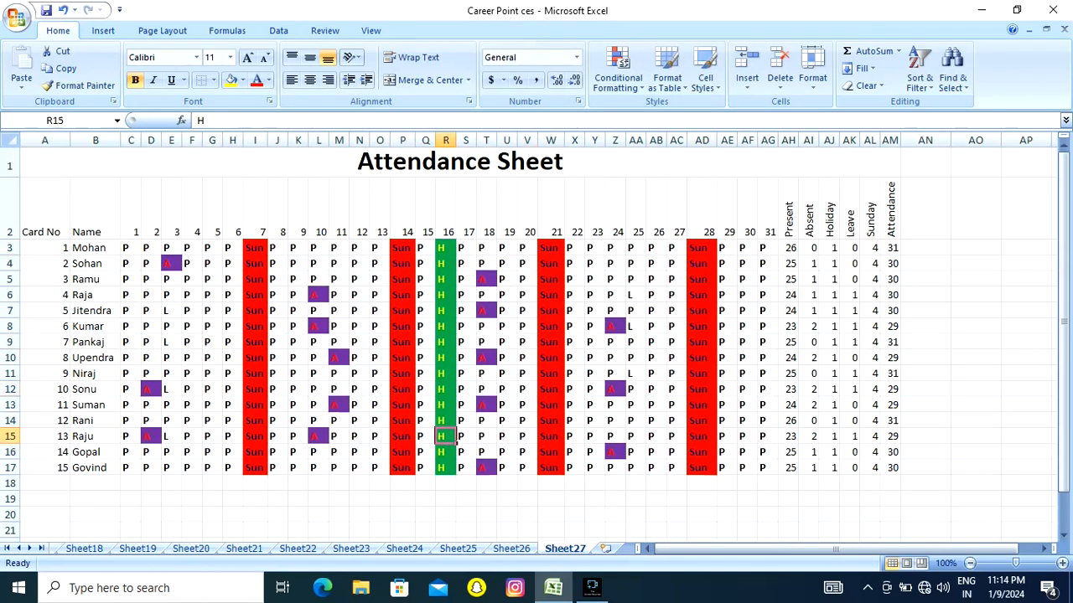
left_click(428, 390)
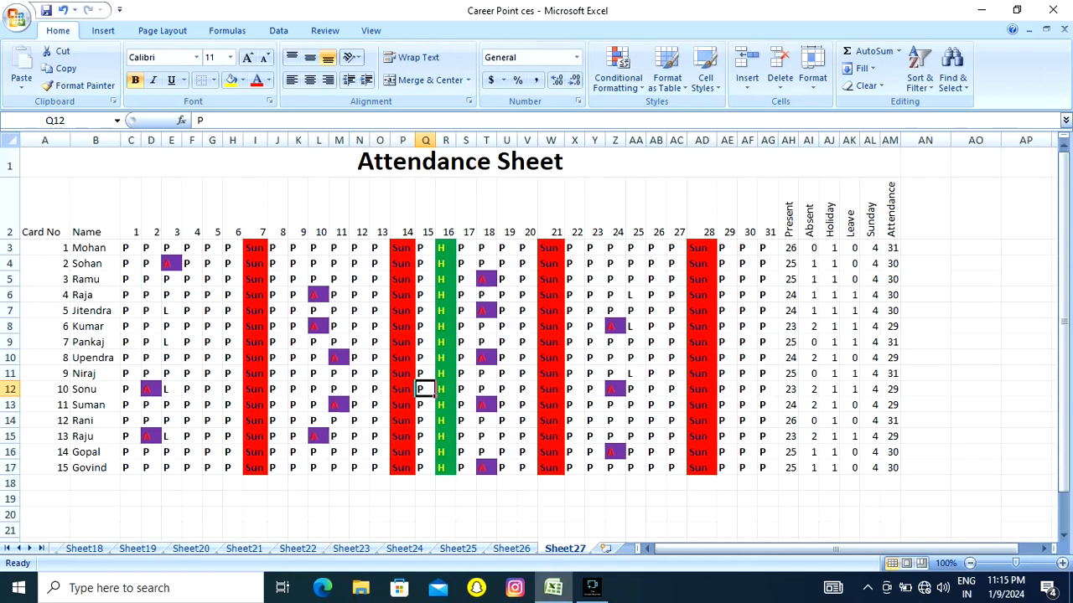
Step: Create another conditional formatting rule on C3:AG17 for cells whose value is equal to L
left_click_drag(126, 248, 770, 468)
left_click(618, 71)
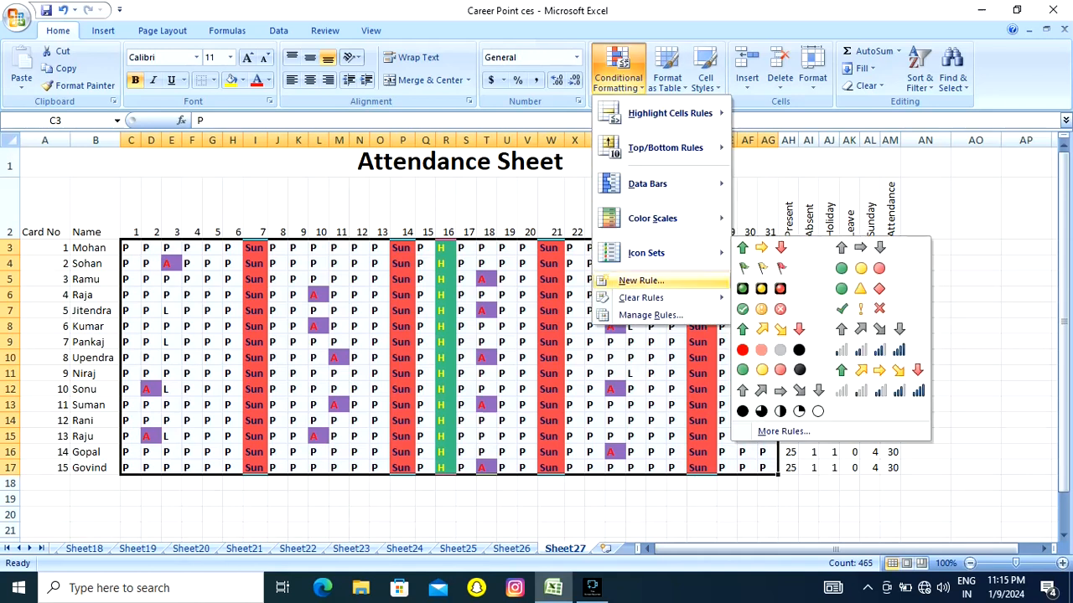
left_click(641, 280)
left_click(363, 68)
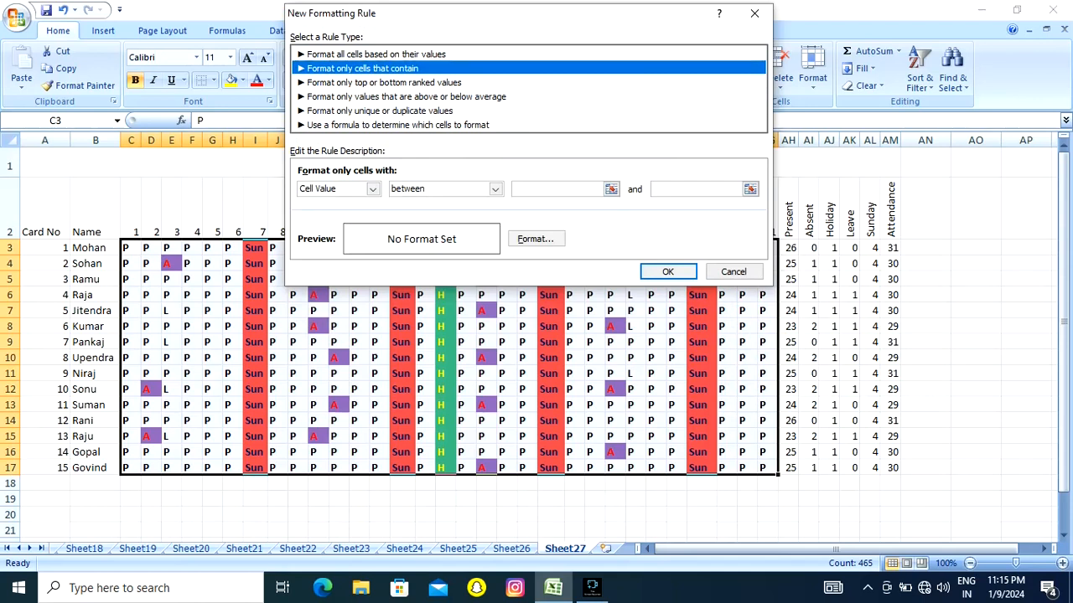
left_click(495, 189)
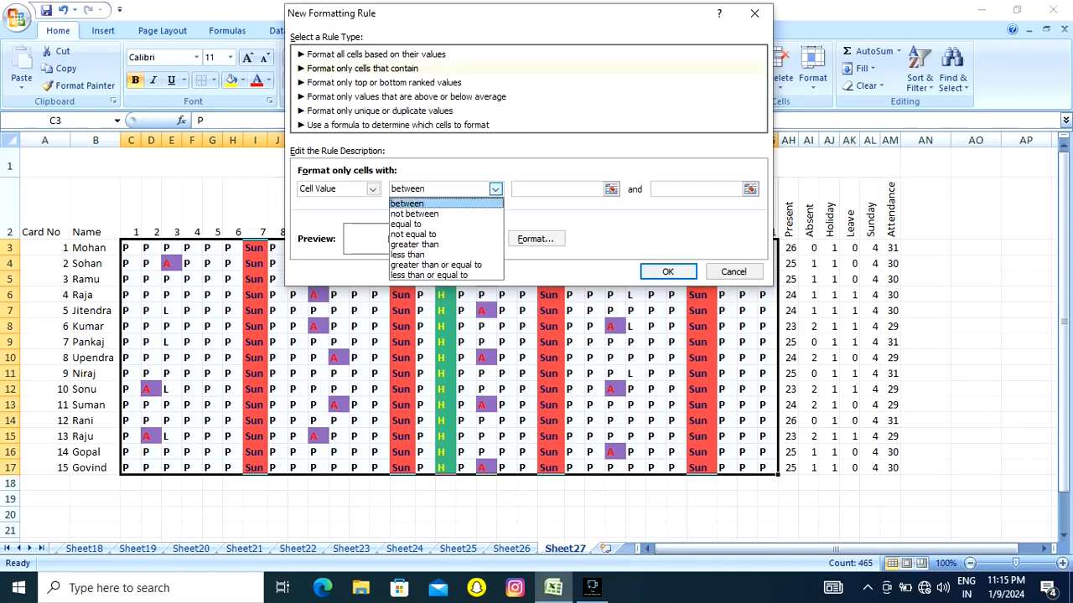
left_click(406, 223)
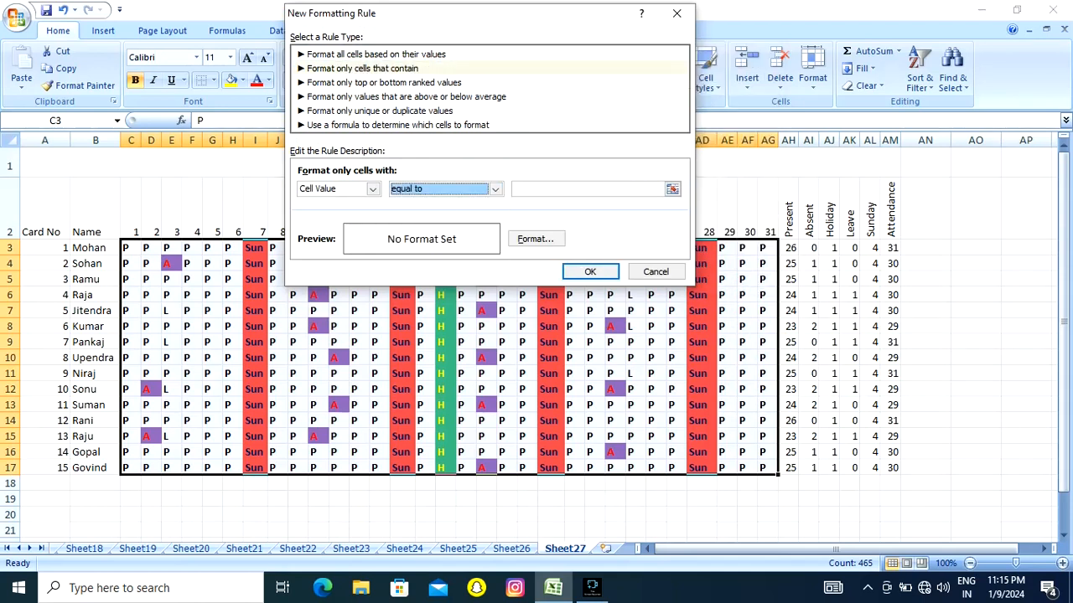
type("L")
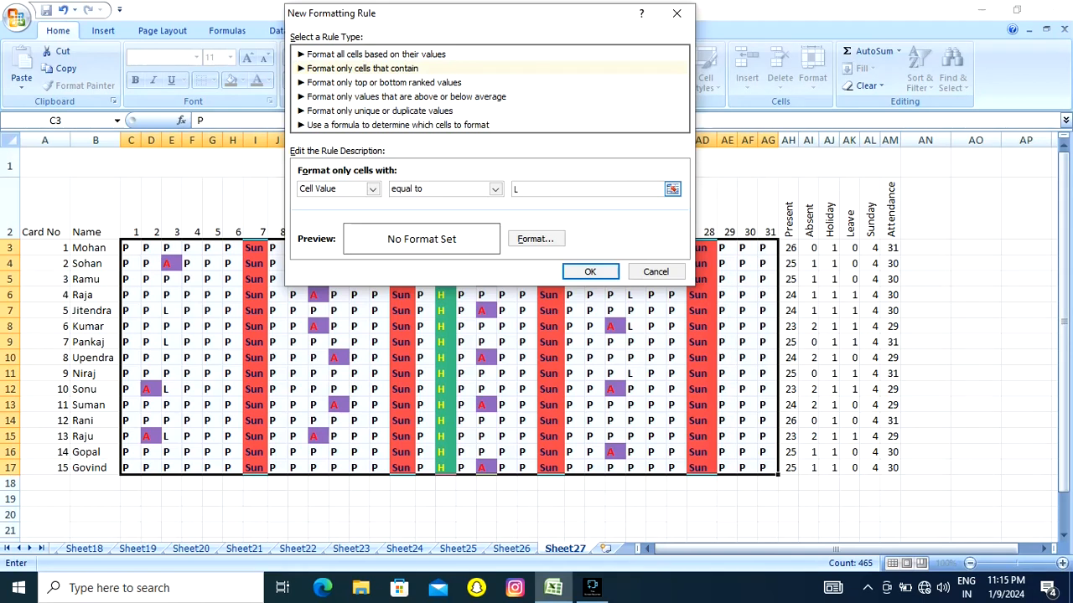
Step: Give the L rule a yellow fill with a green font colour and apply it
left_click(534, 239)
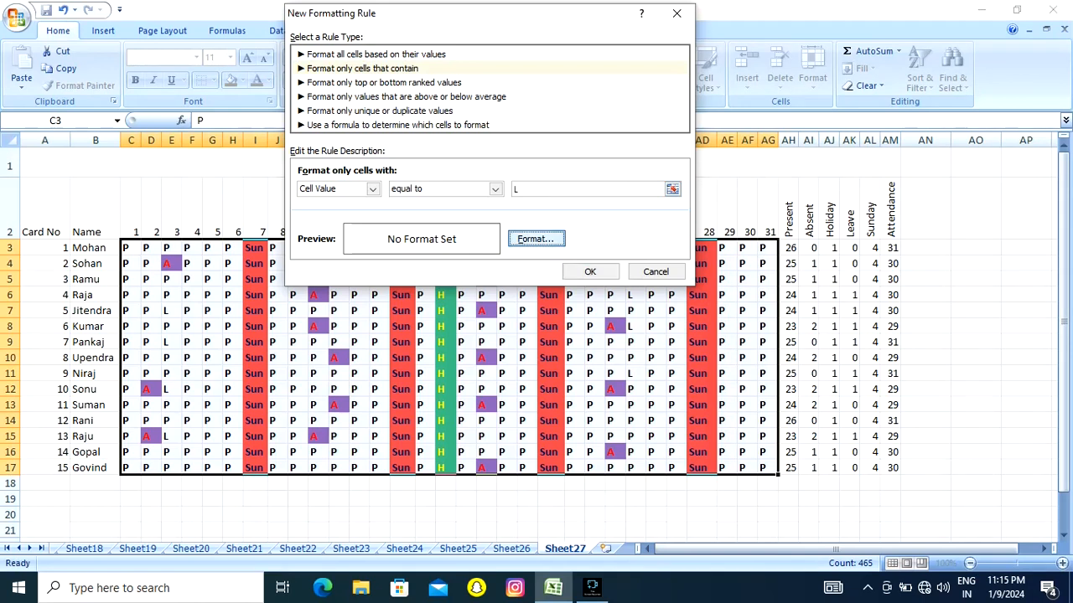
left_click(438, 37)
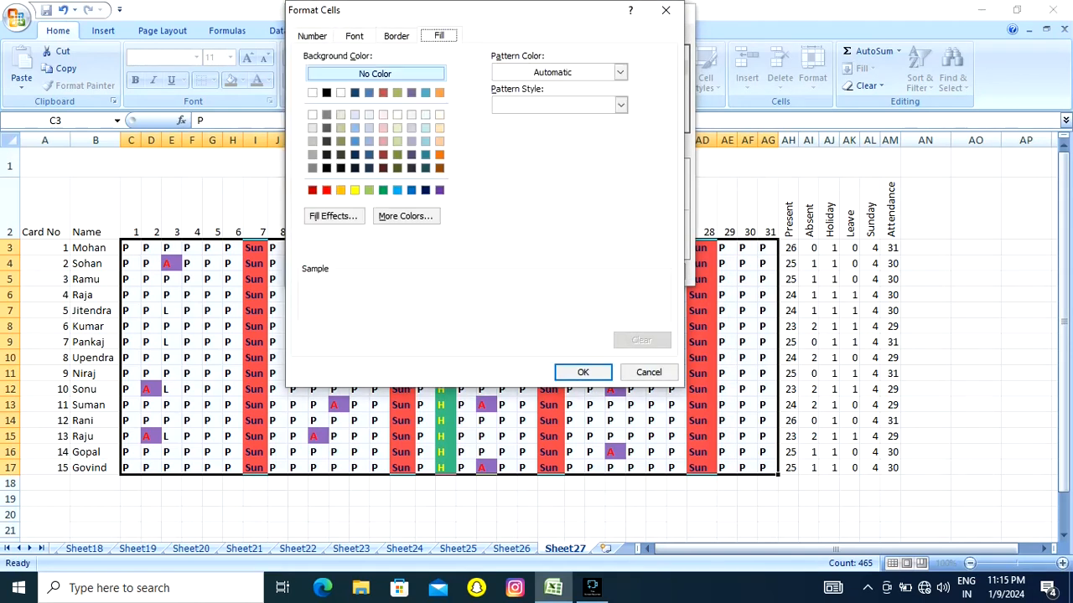
left_click(354, 190)
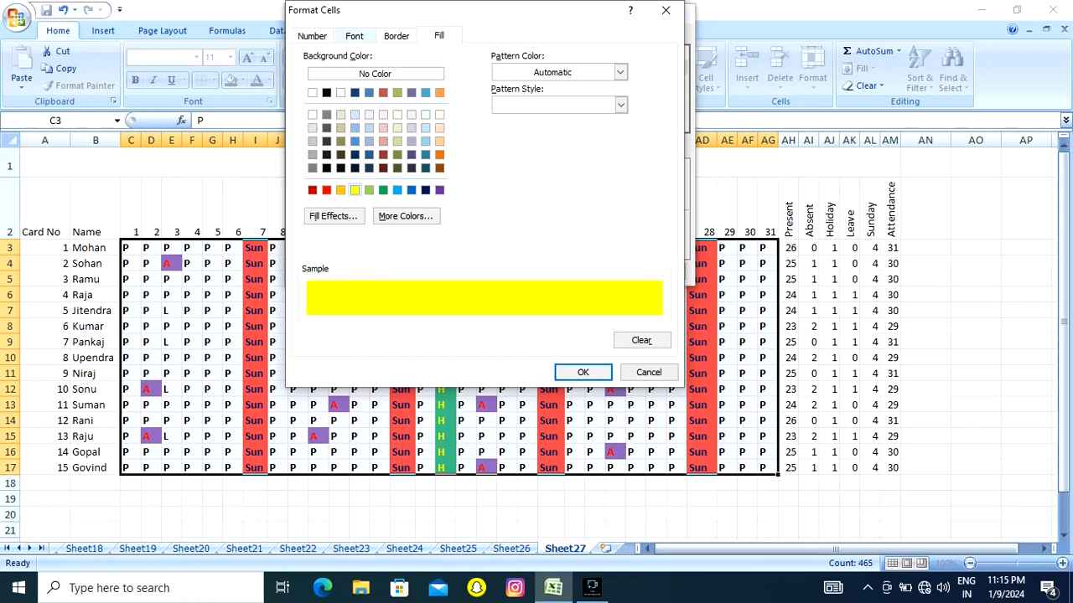
left_click(354, 36)
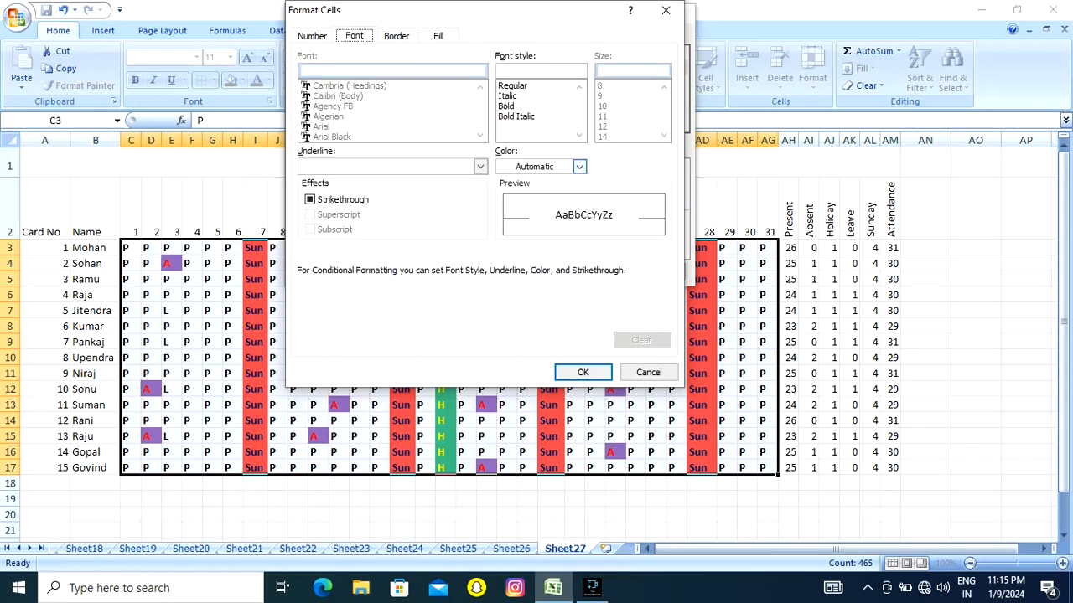
left_click(579, 166)
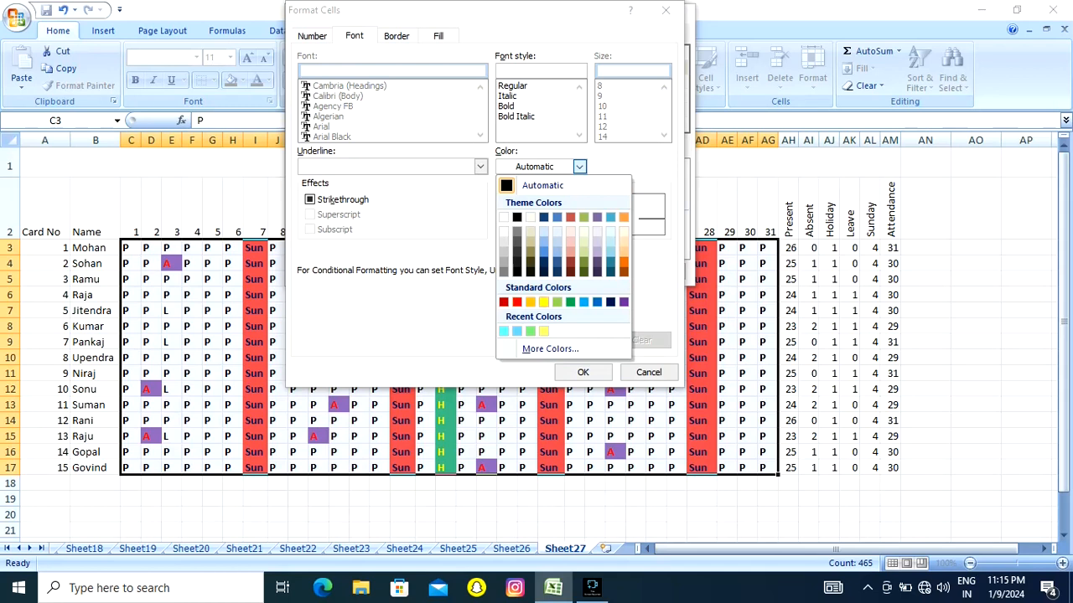
left_click(570, 302)
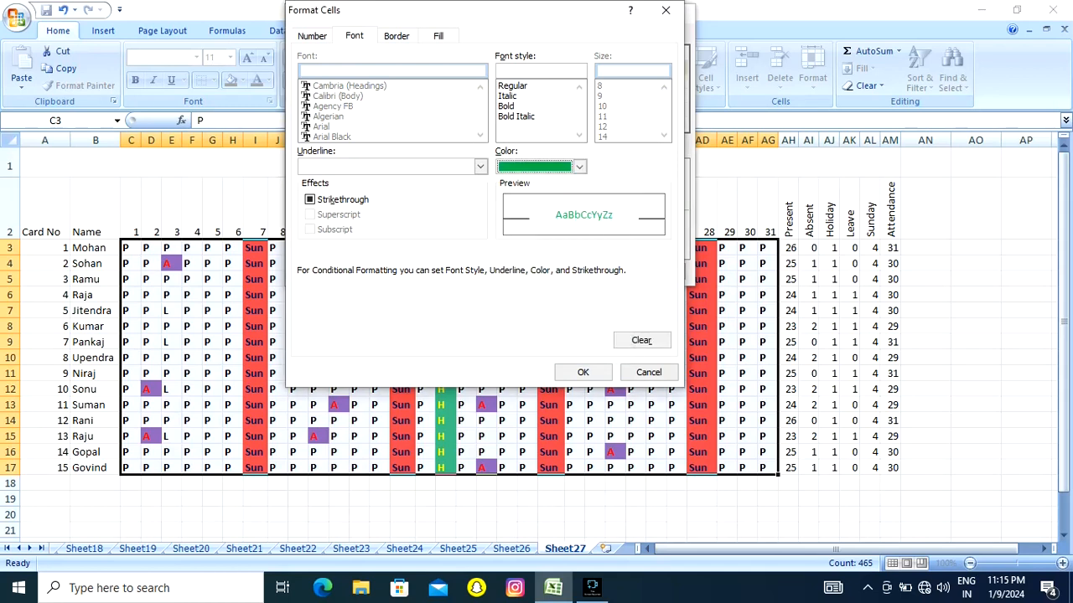
left_click(582, 372)
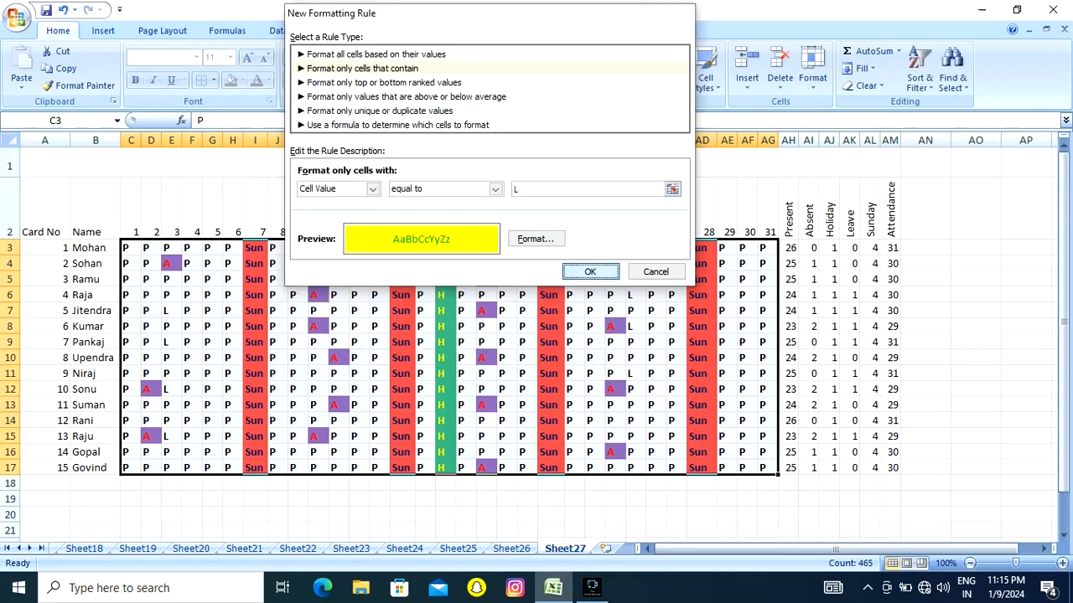
left_click(590, 272)
left_click(380, 389)
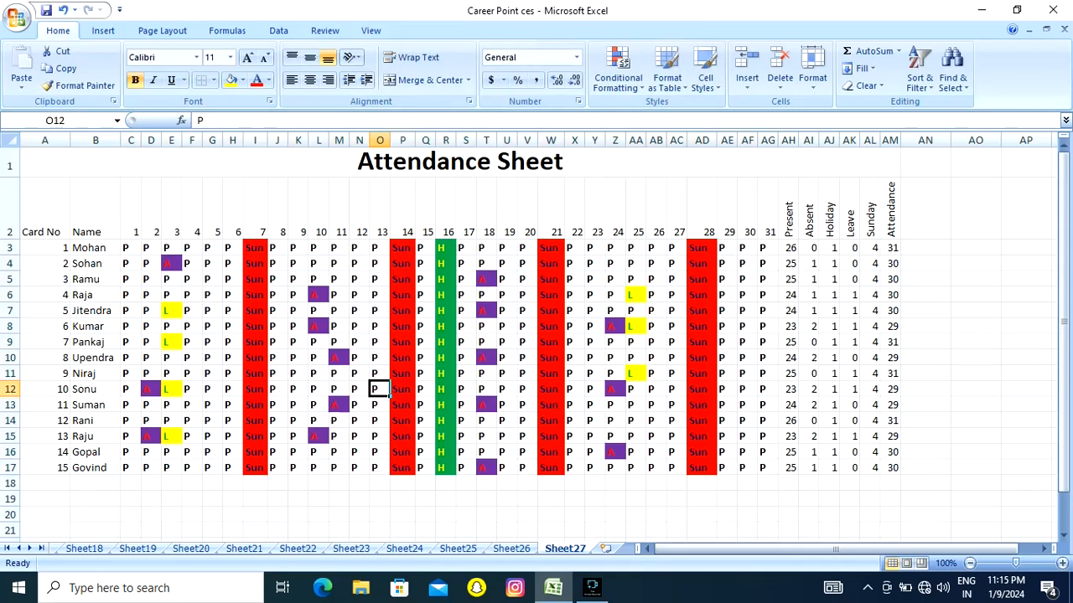
Step: Mark card number 13 on leave for day 26 by entering L in AB15
left_click(639, 295)
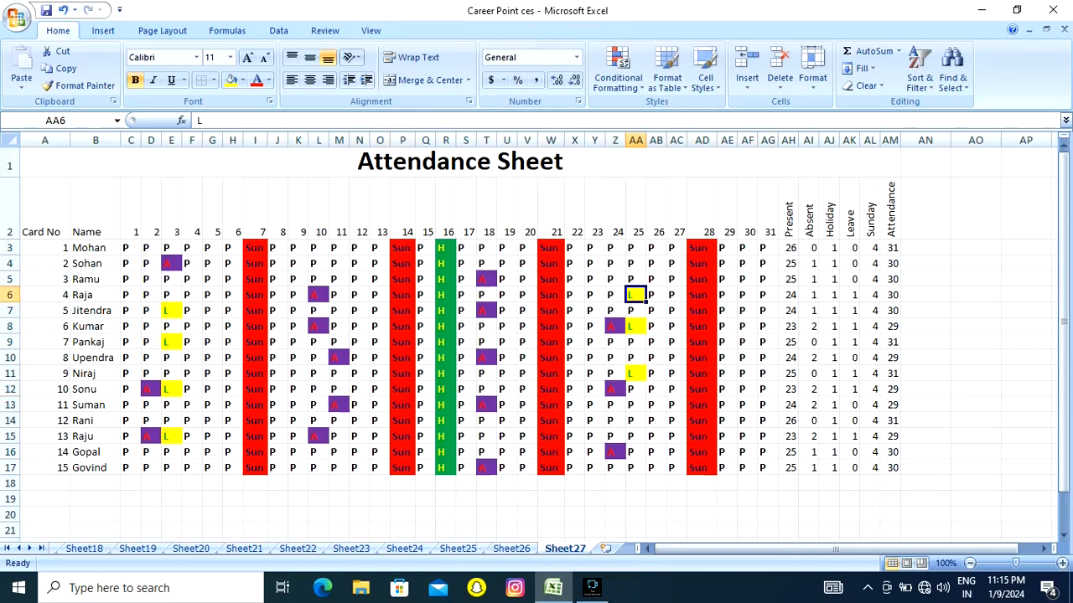
left_click(656, 421)
left_click(656, 437)
type("L")
key("Return")
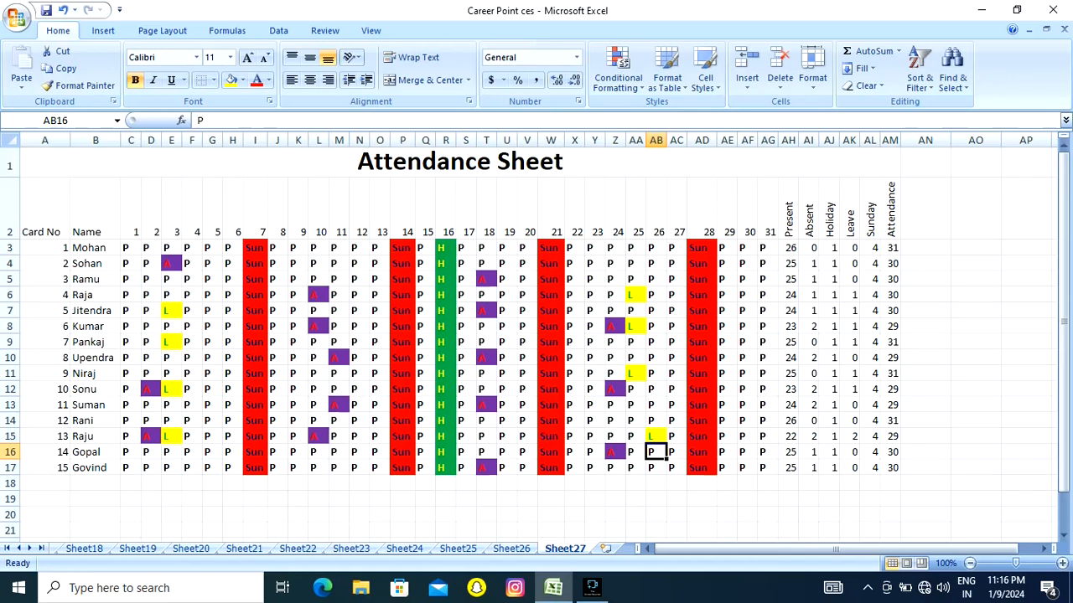
Step: Fill the merged Attendance Sheet title cell with light blue
left_click(460, 162)
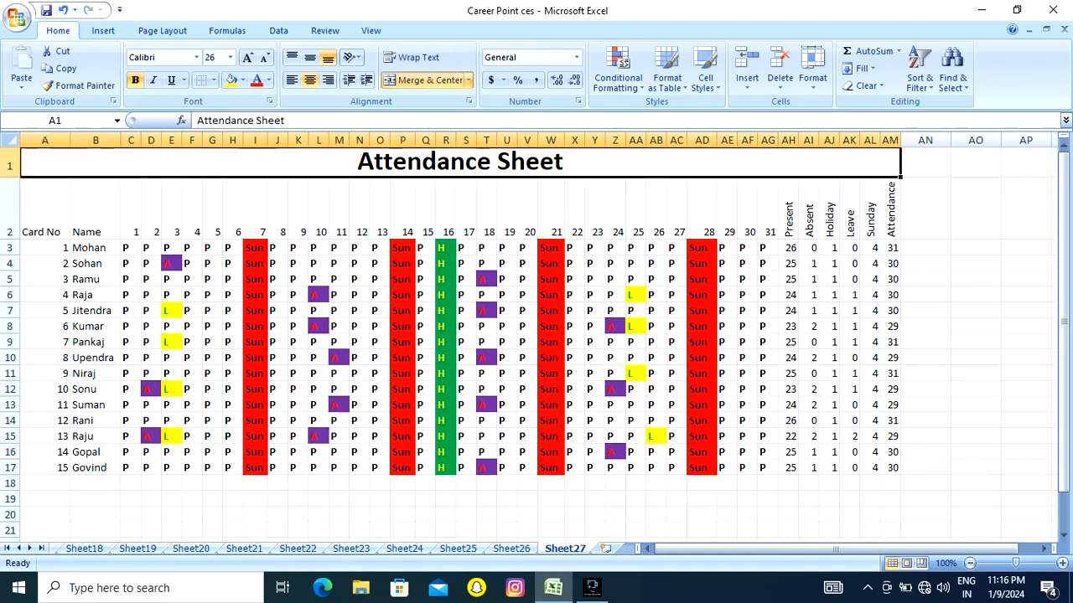
left_click(242, 80)
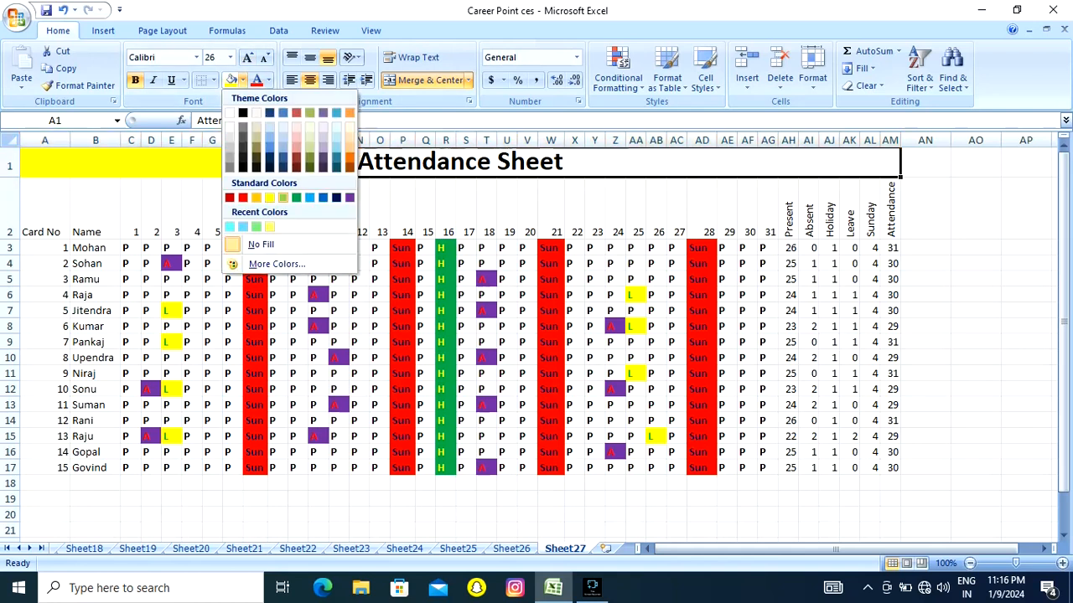
left_click(310, 197)
left_click(506, 209)
Step: Fill the Card No column, A2:A17, with the recently used light green
left_click_drag(45, 210, 44, 468)
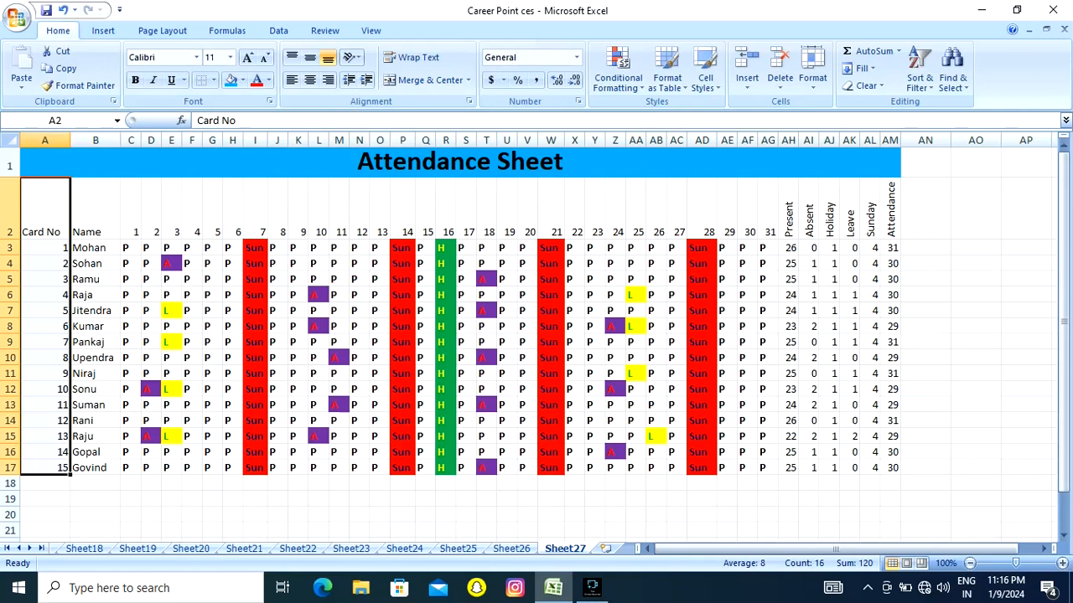
left_click(242, 80)
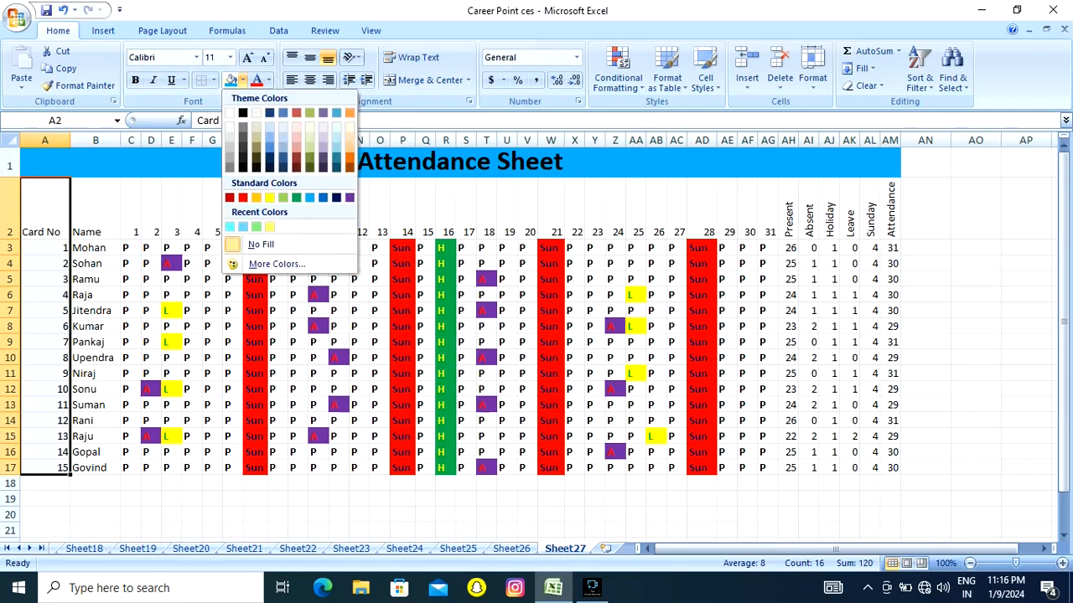
left_click(256, 226)
left_click(171, 357)
Step: Fill the Name column, B2:B17, with the standard orange colour
left_click_drag(95, 210, 95, 468)
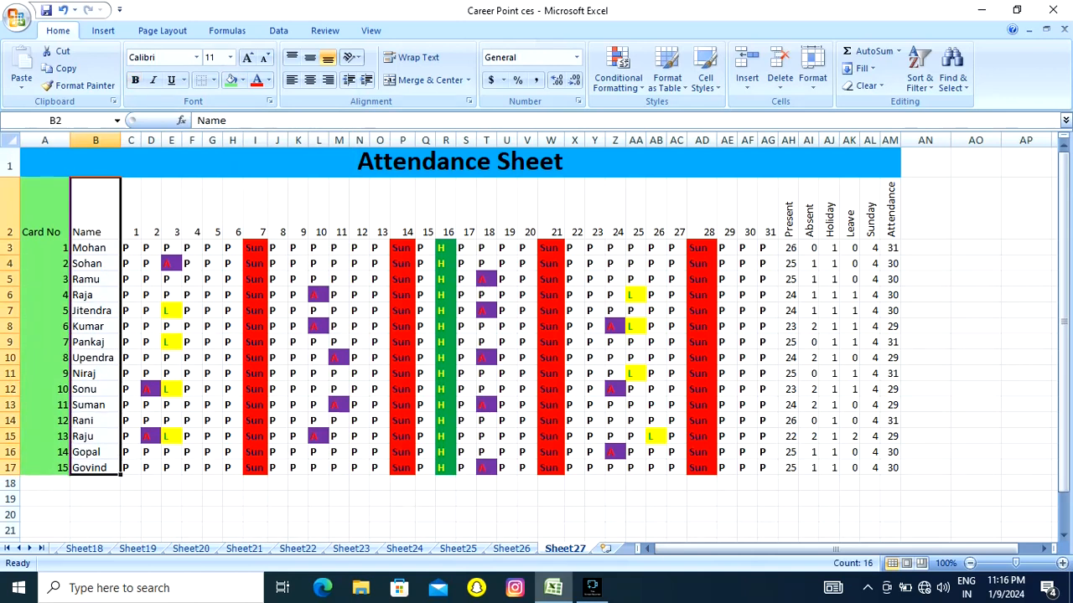
left_click(242, 80)
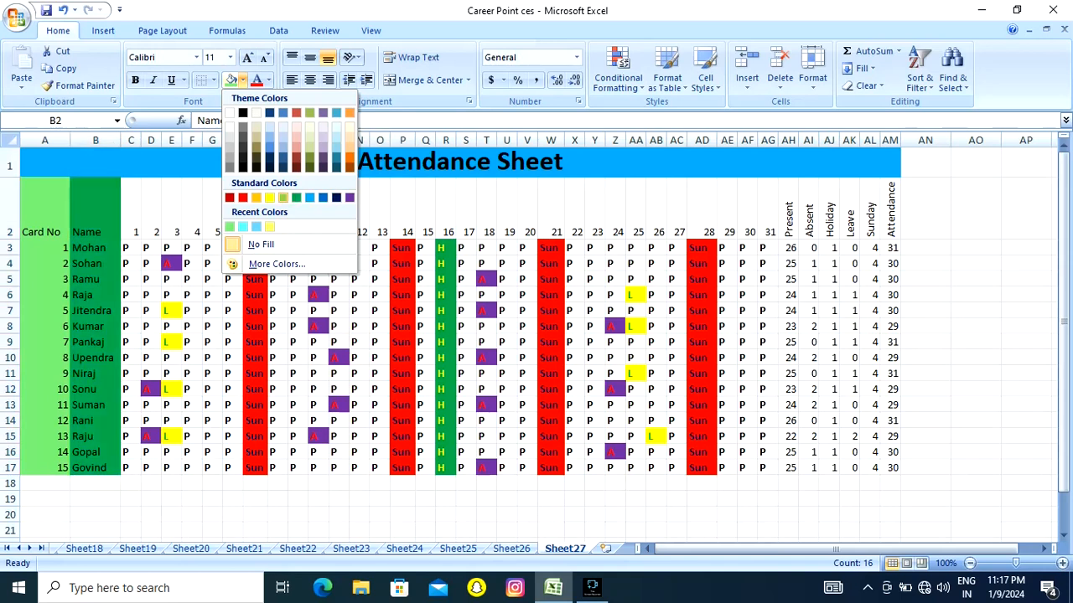
left_click(256, 198)
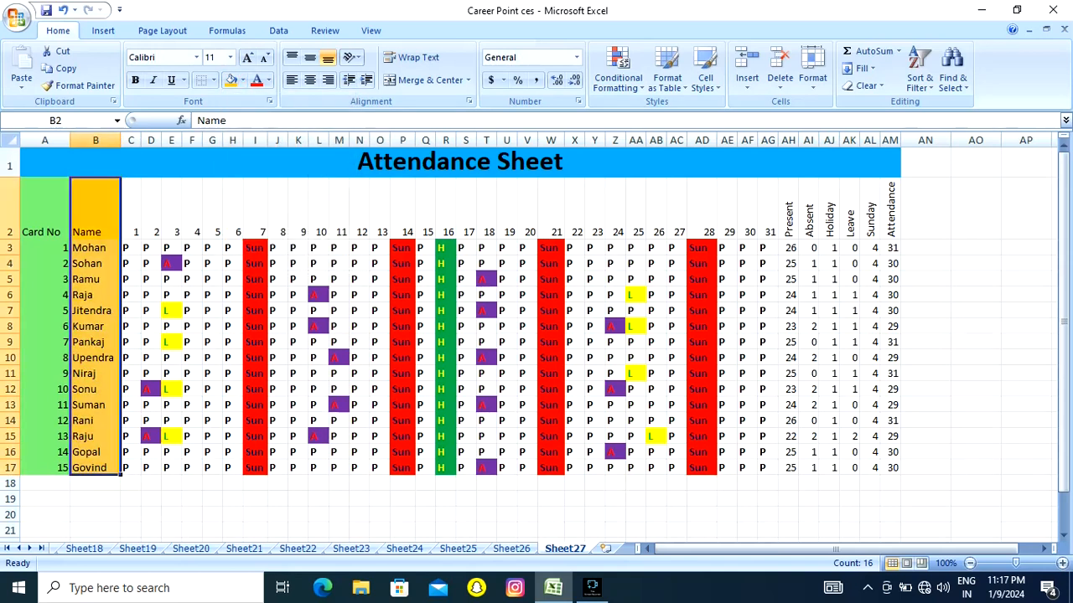
left_click(338, 248)
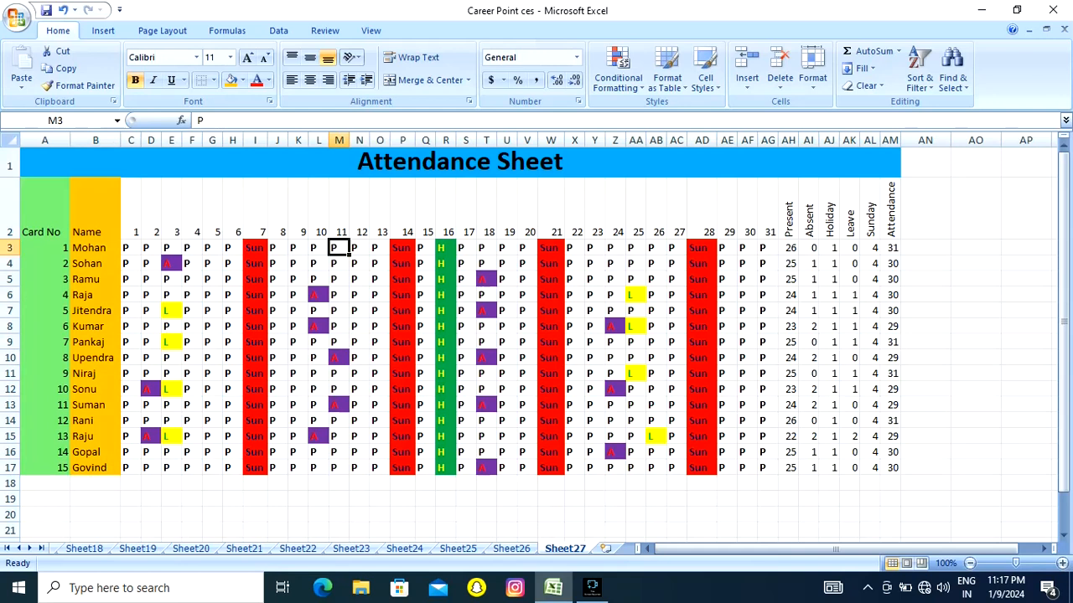
left_click(656, 279)
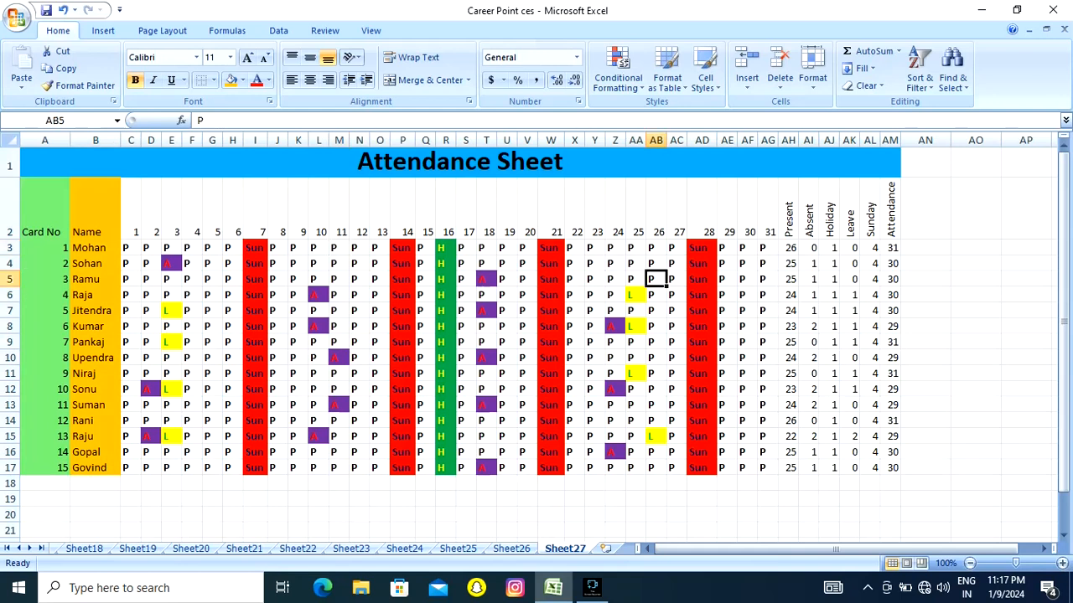